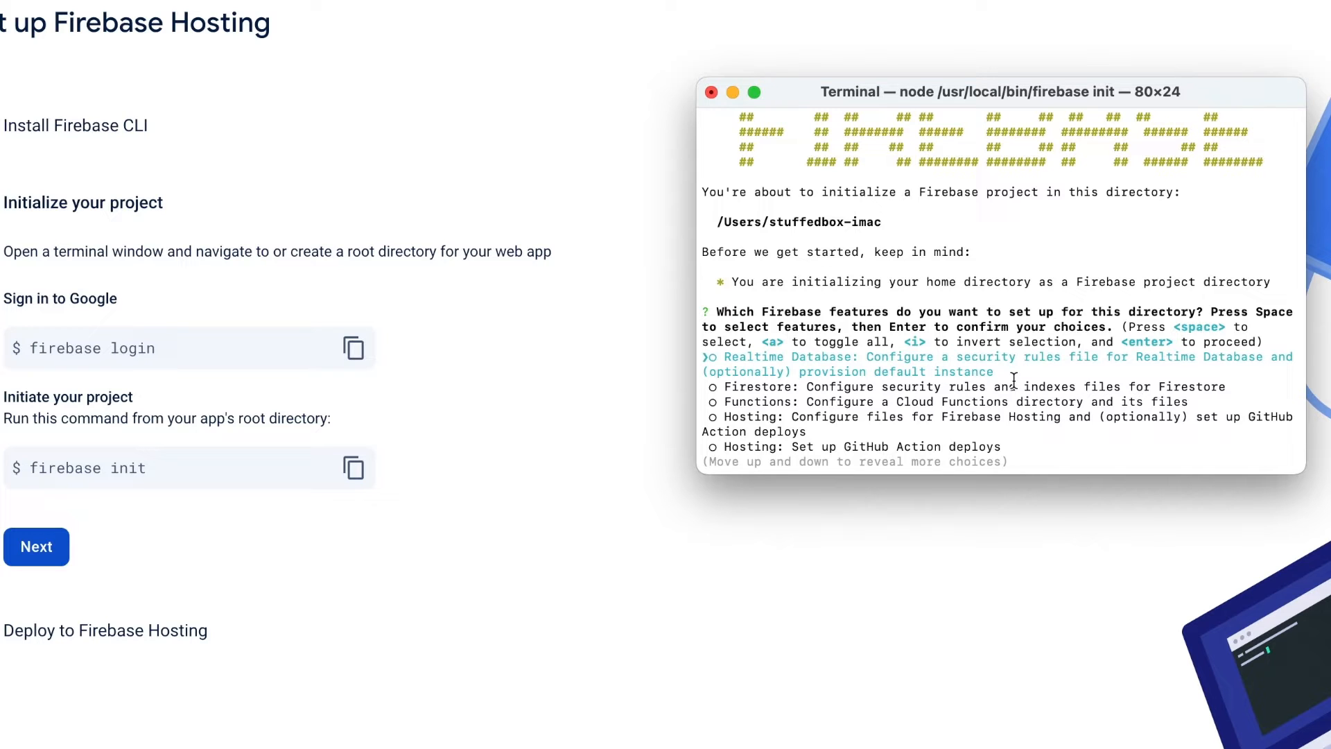
Abort the running Firebase initialization and change the working directory to Downloads, then to firebase_Site
key(ctrl+c)
text(c)
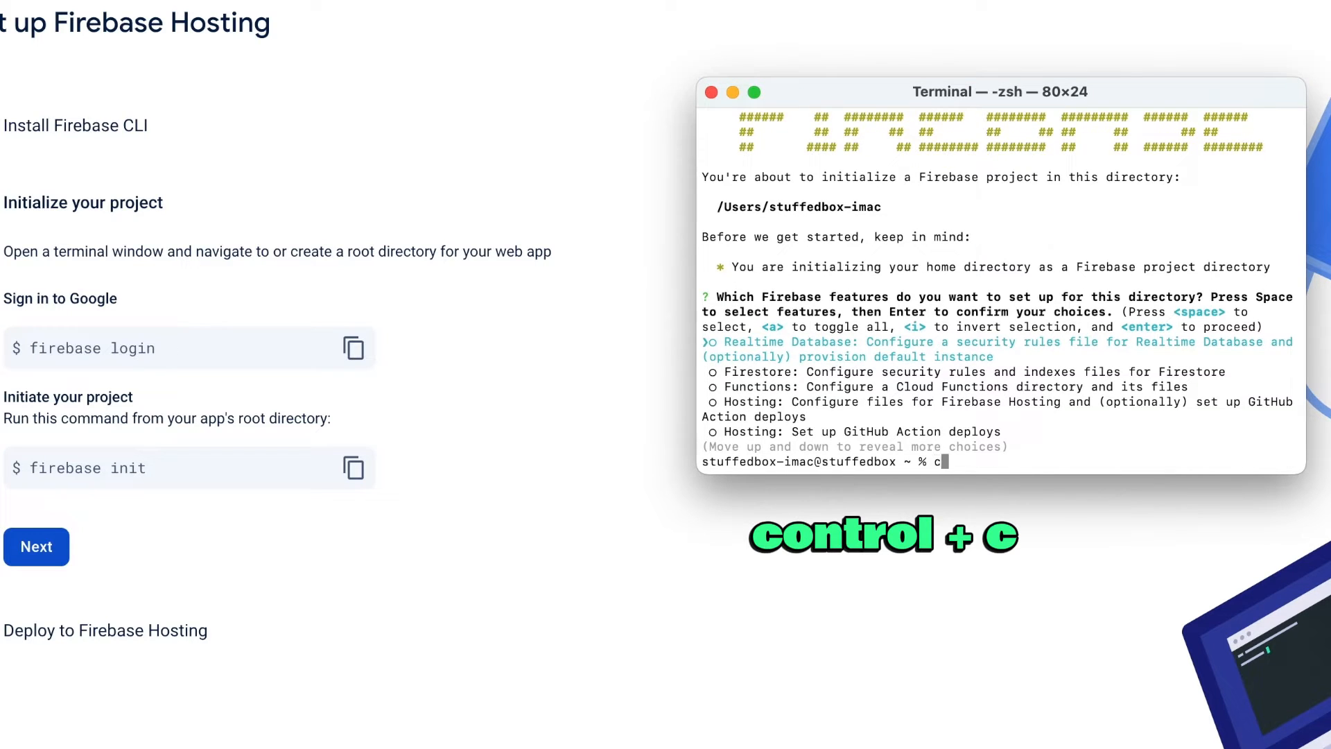
text(d D)
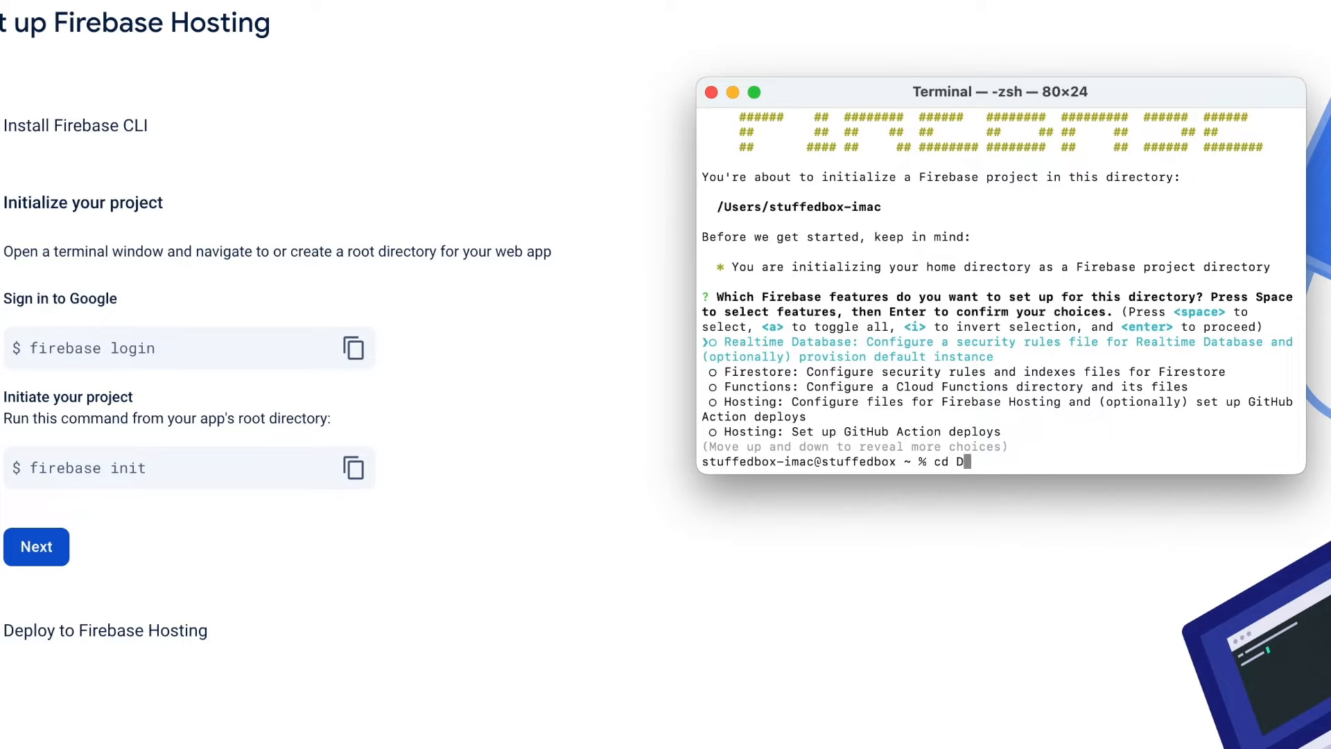
text(ownloads)
key(Return)
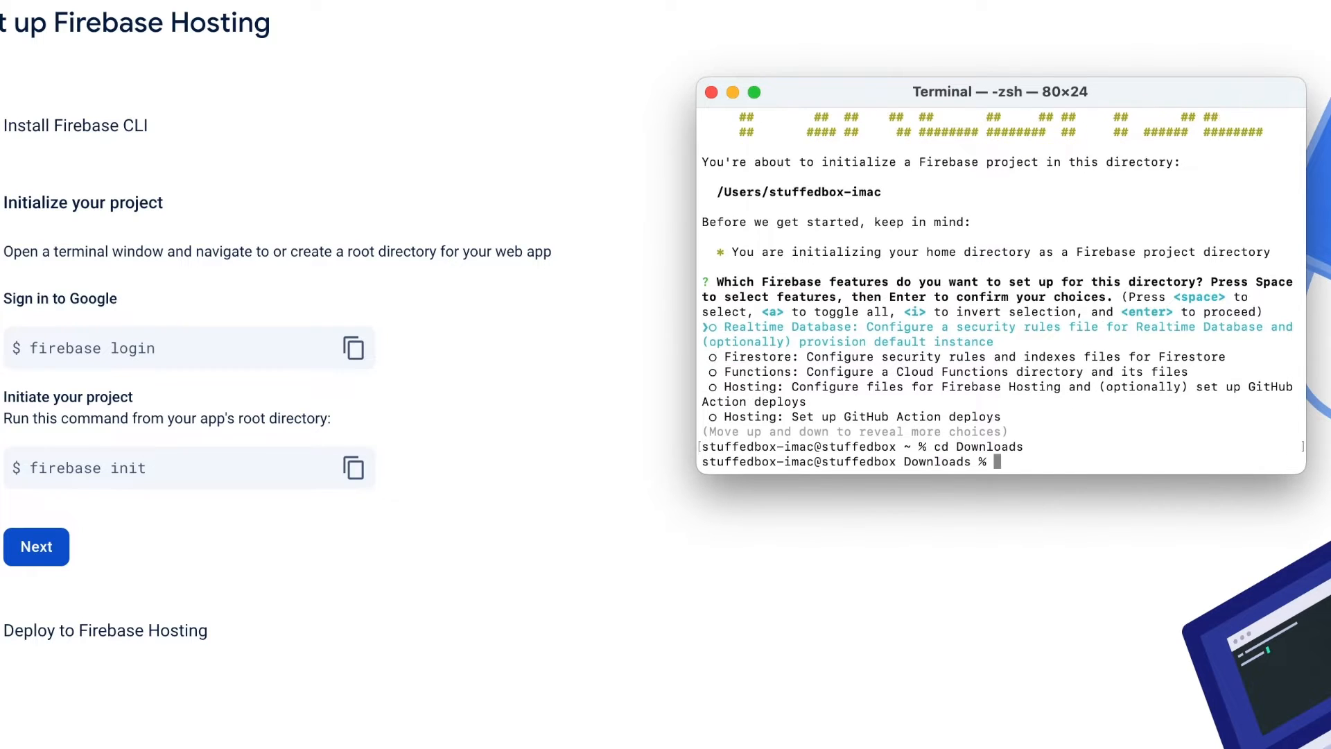
text(cd firebase_Site)
key(Return)
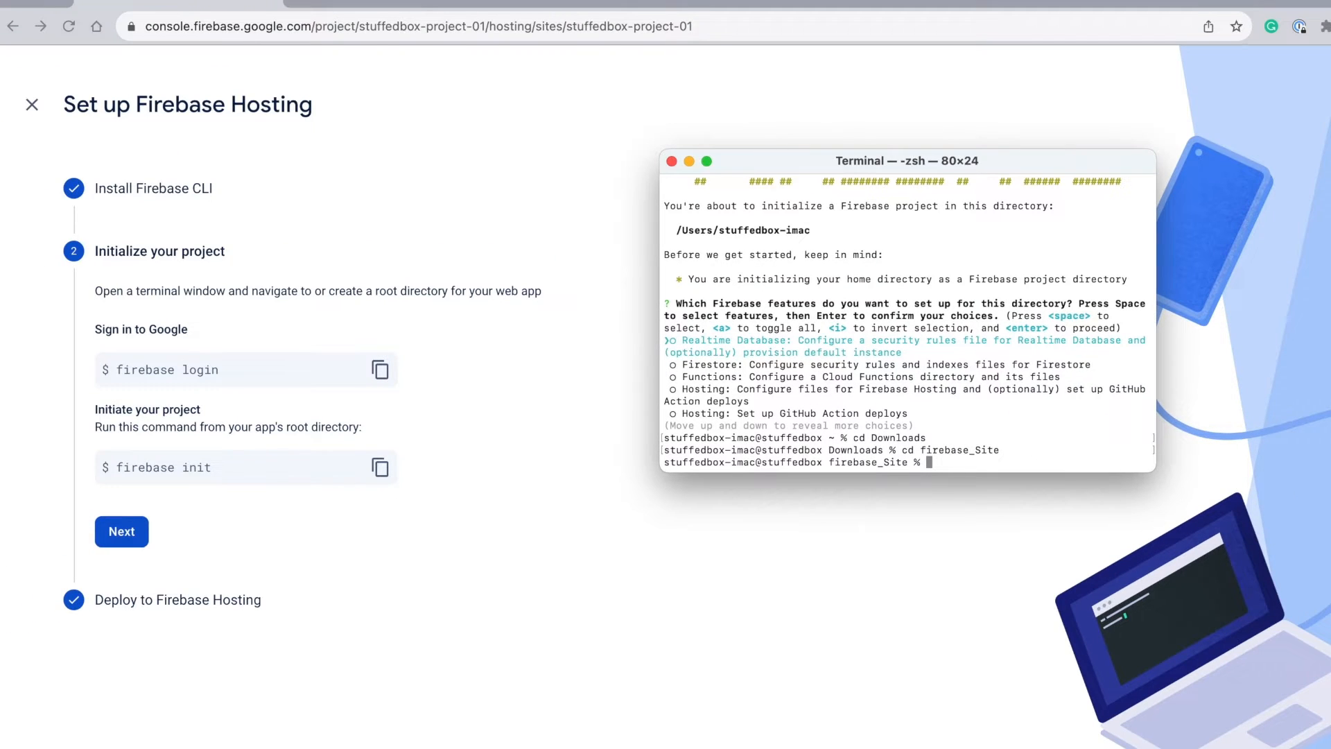
Switch to Finder and open index.html from the firebase_site folder in the browser
key(super+Tab)
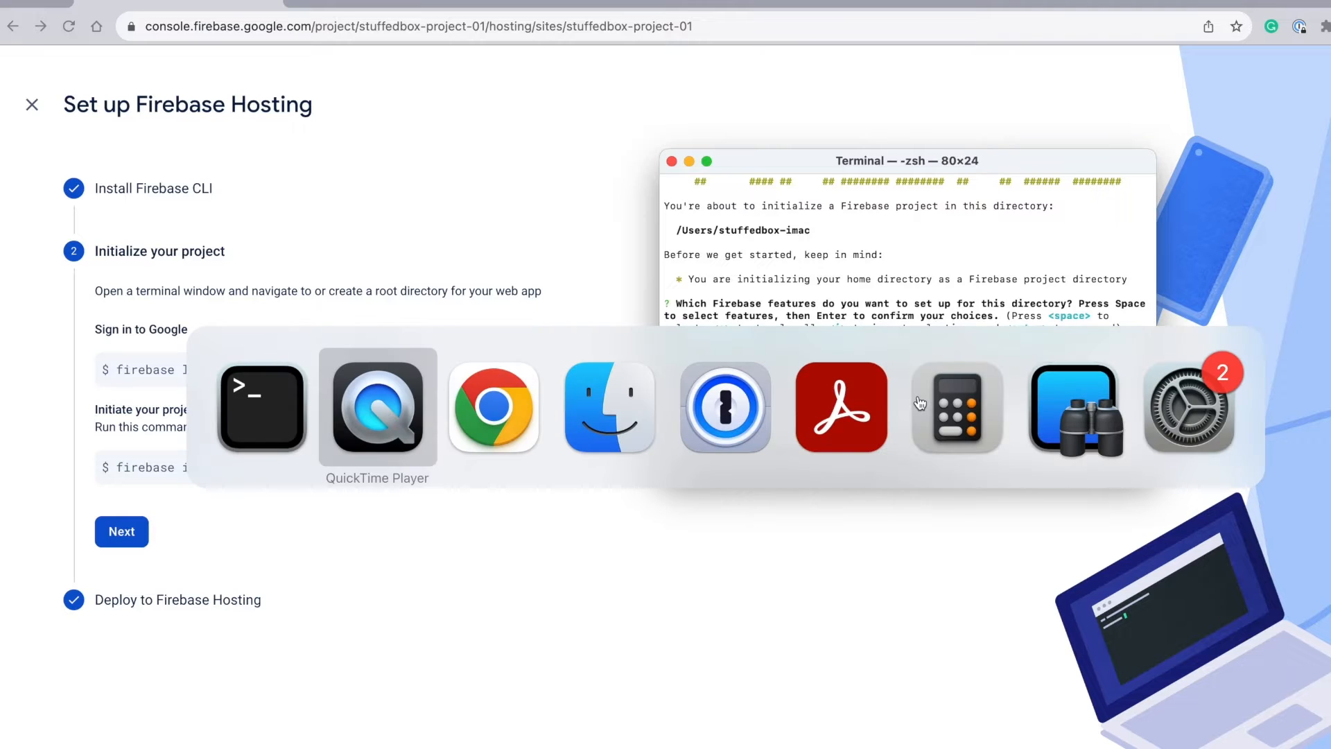
key(super+Tab)
key(super+Tab)
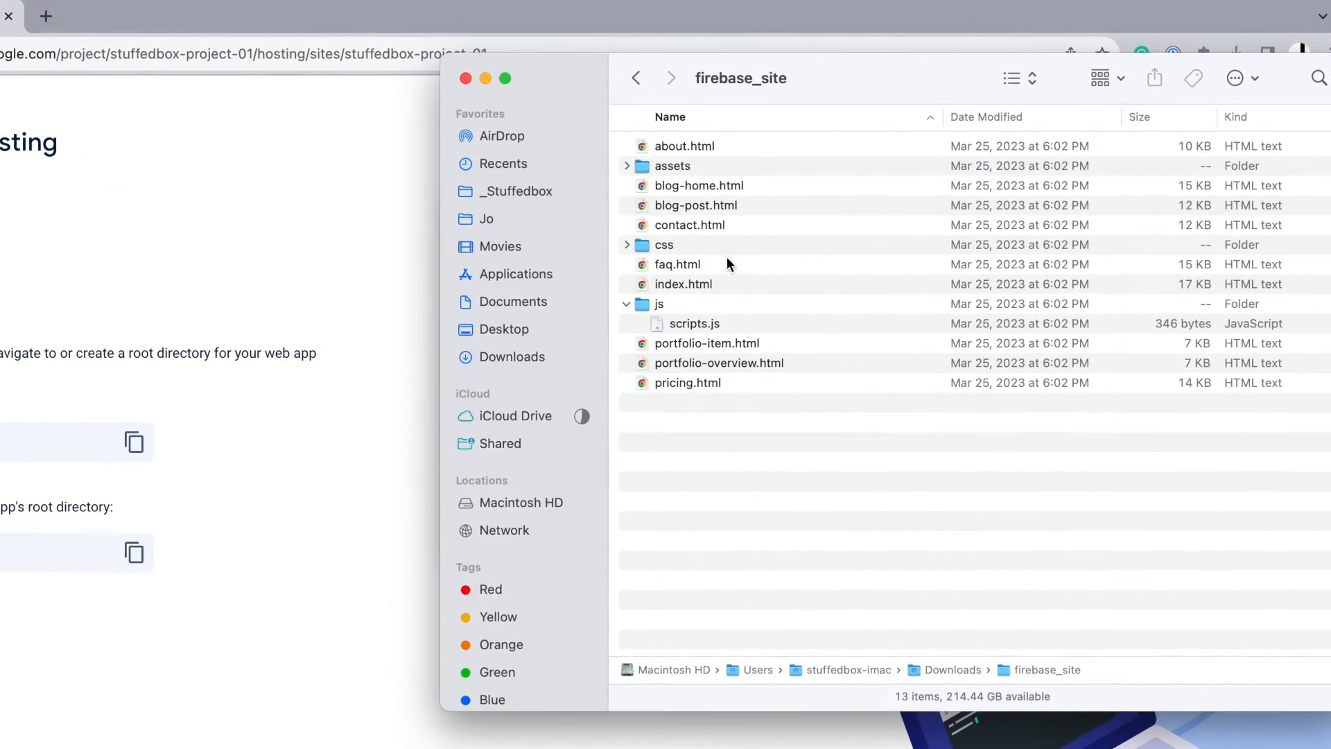
click(890, 230)
double_click(721, 283)
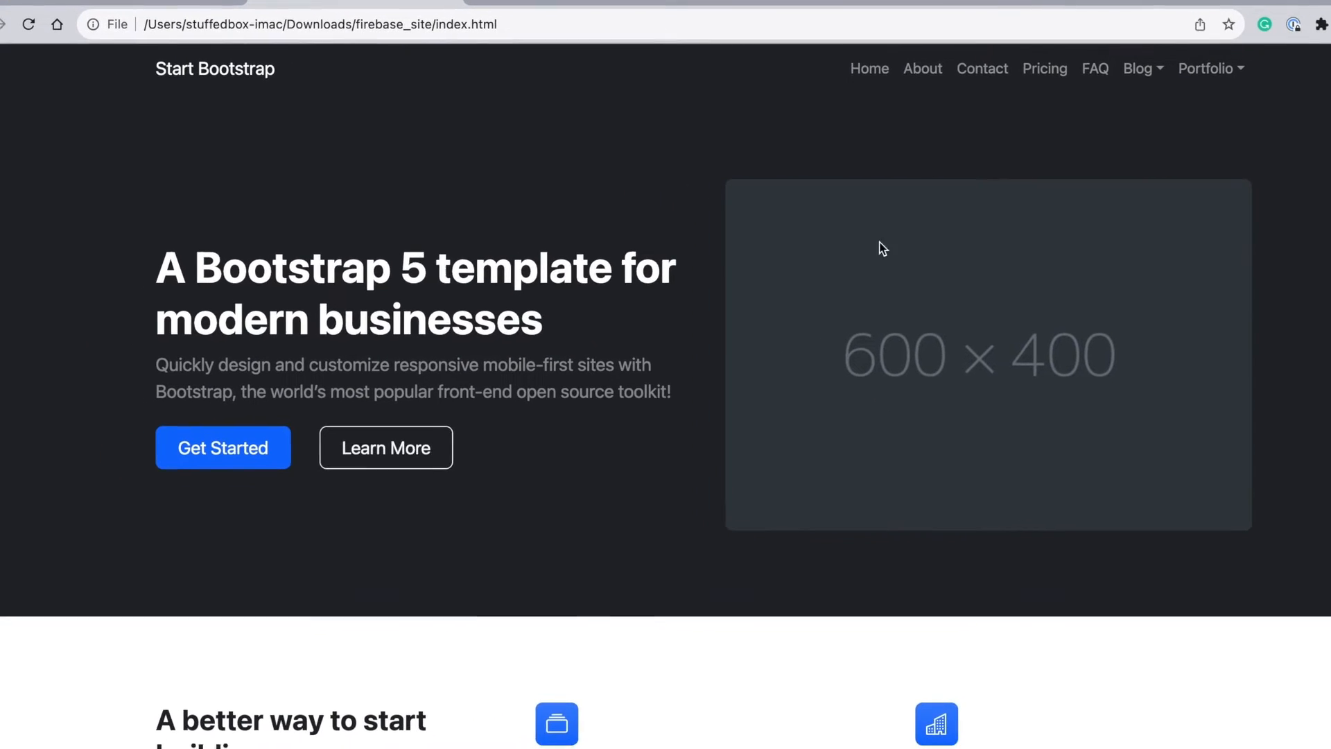
Look through the local site's Contact, Pricing, About and Home pages, then close its browser tab
click(973, 74)
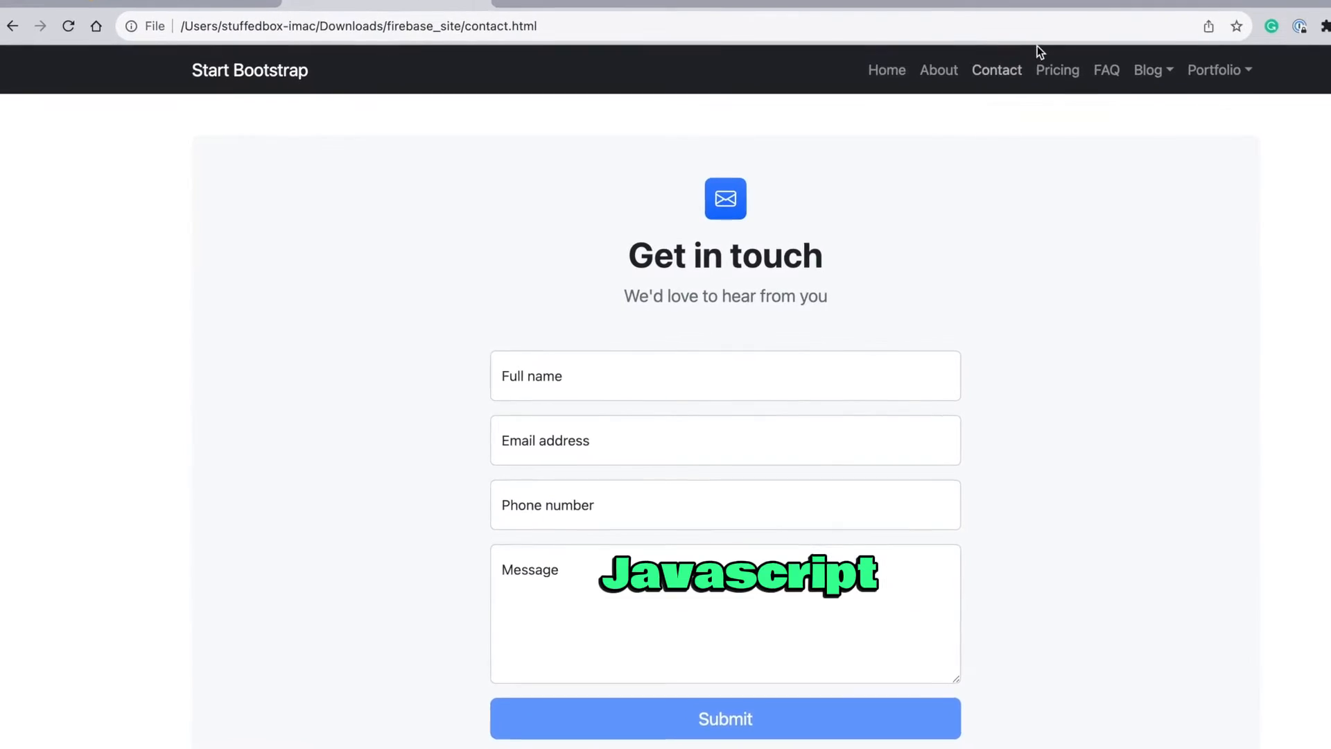
click(1054, 69)
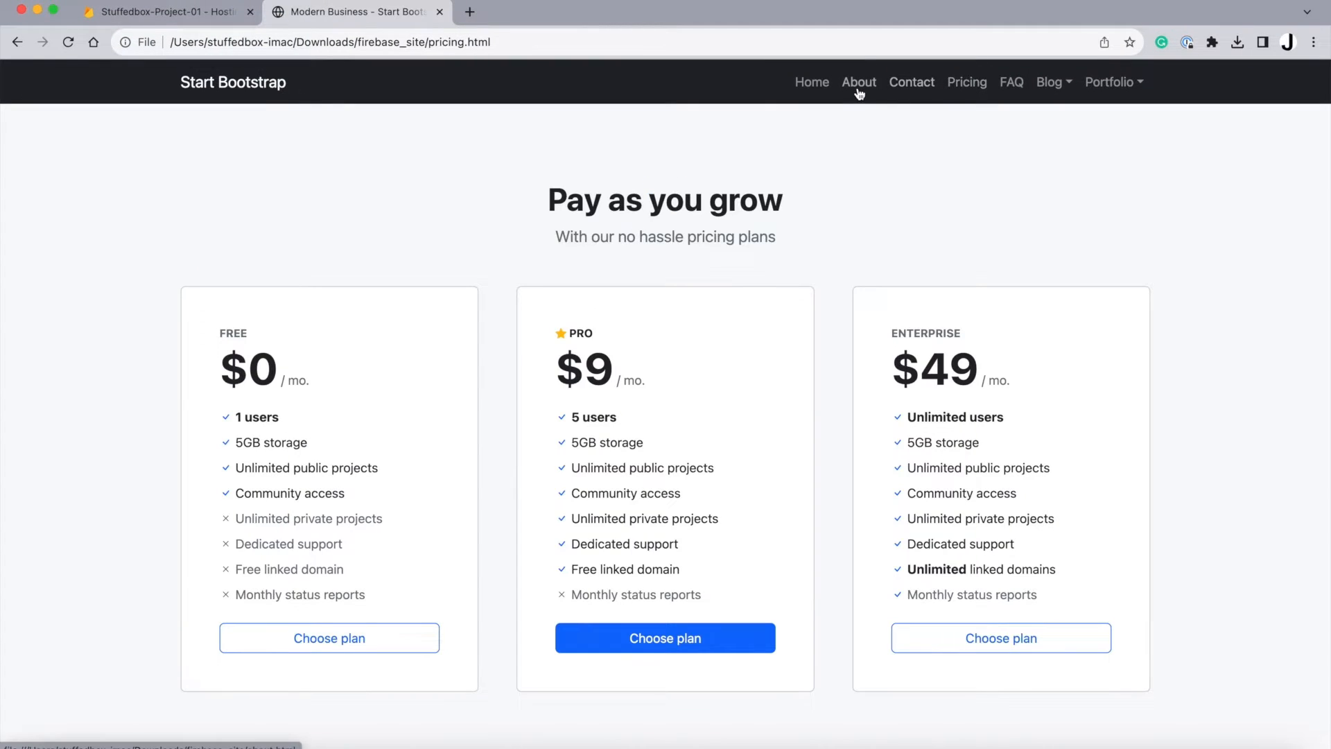
click(859, 87)
click(825, 90)
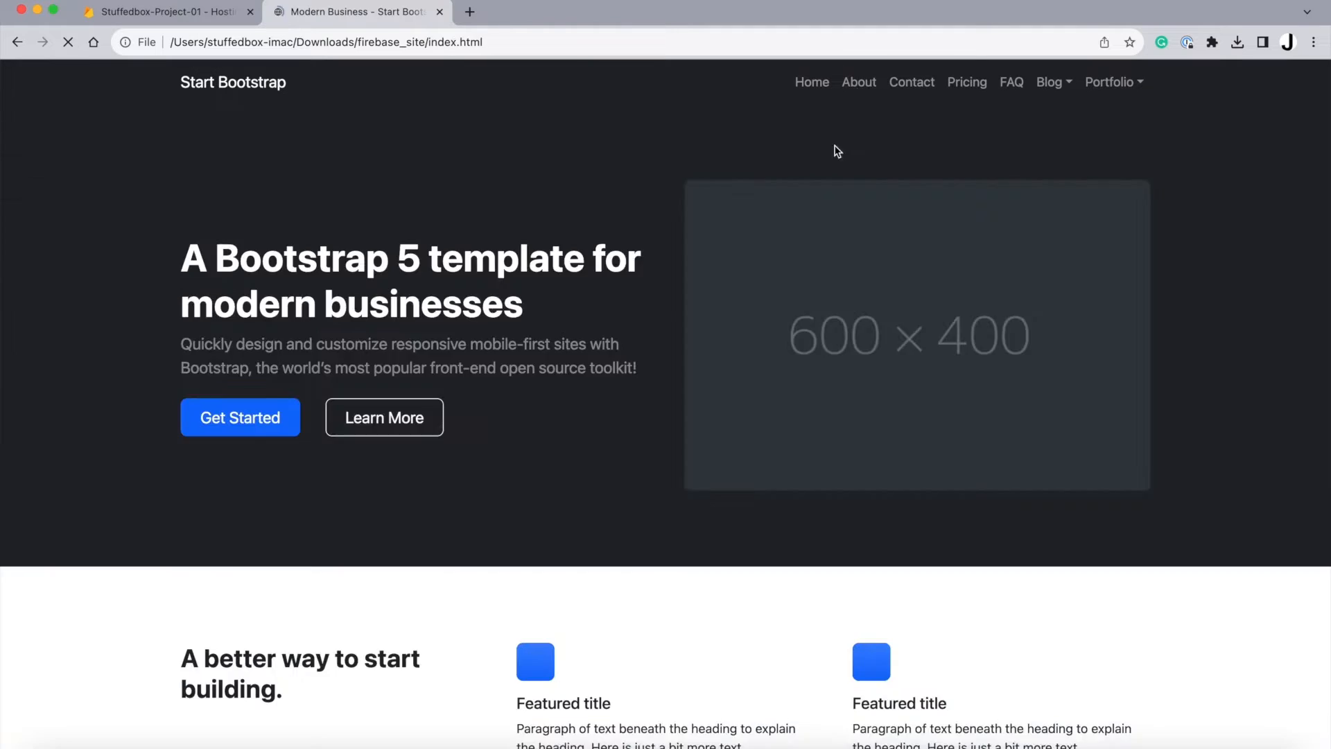
click(440, 12)
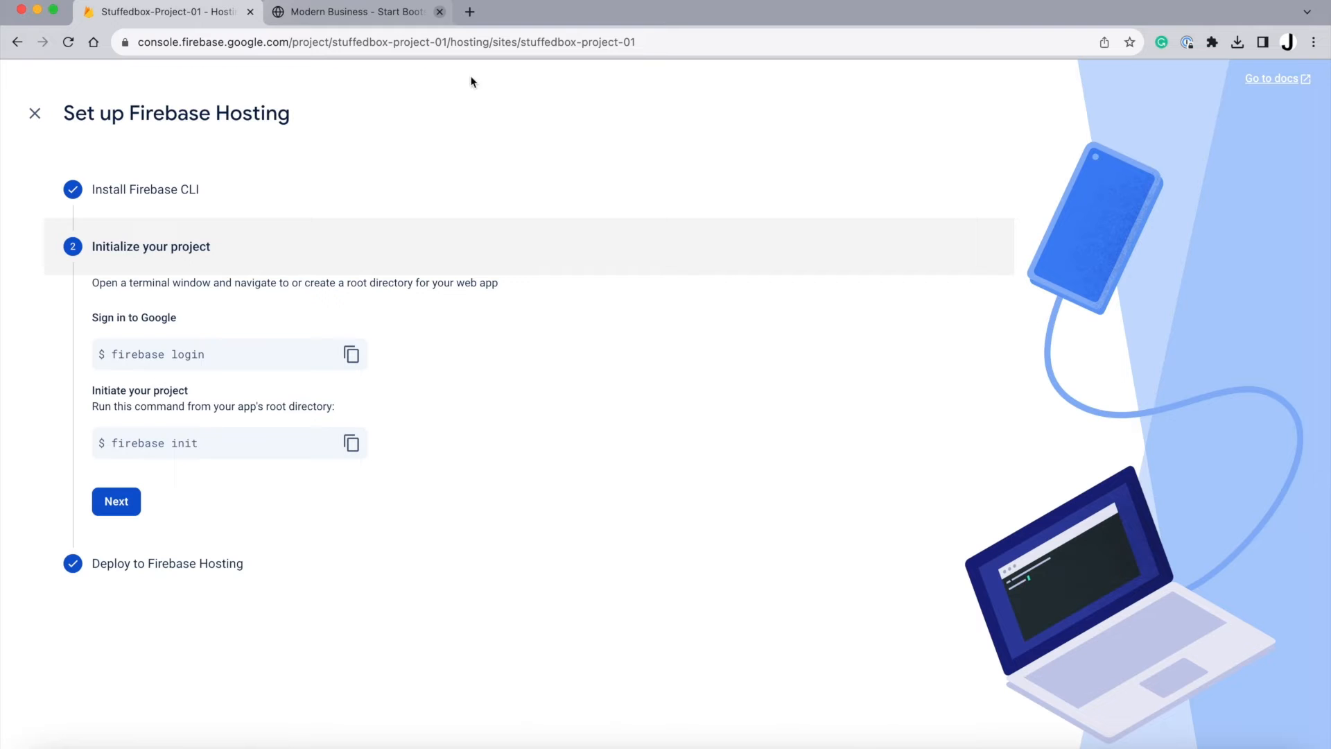
Switch to Terminal and run firebase init in the firebase_Site directory
key(super+Tab)
key(super+Tab)
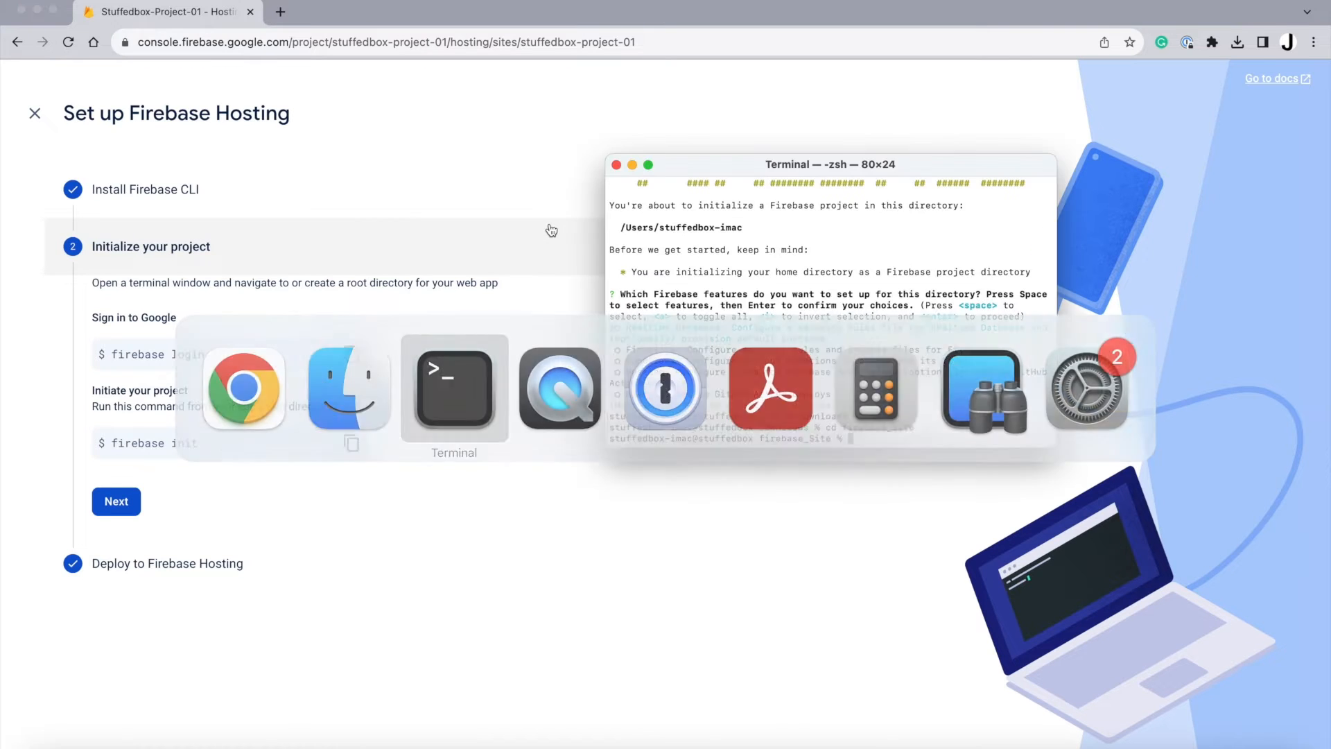
text(firebase ini)
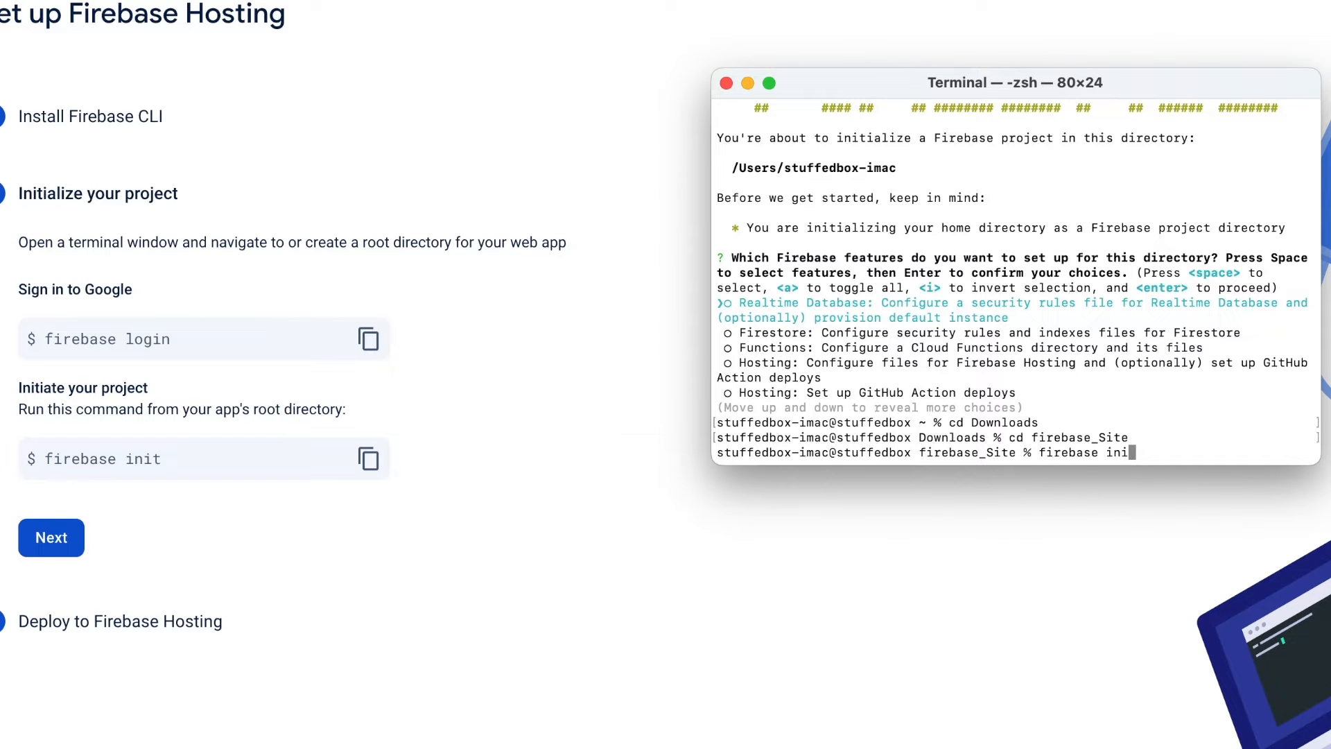
text(t)
key(Return)
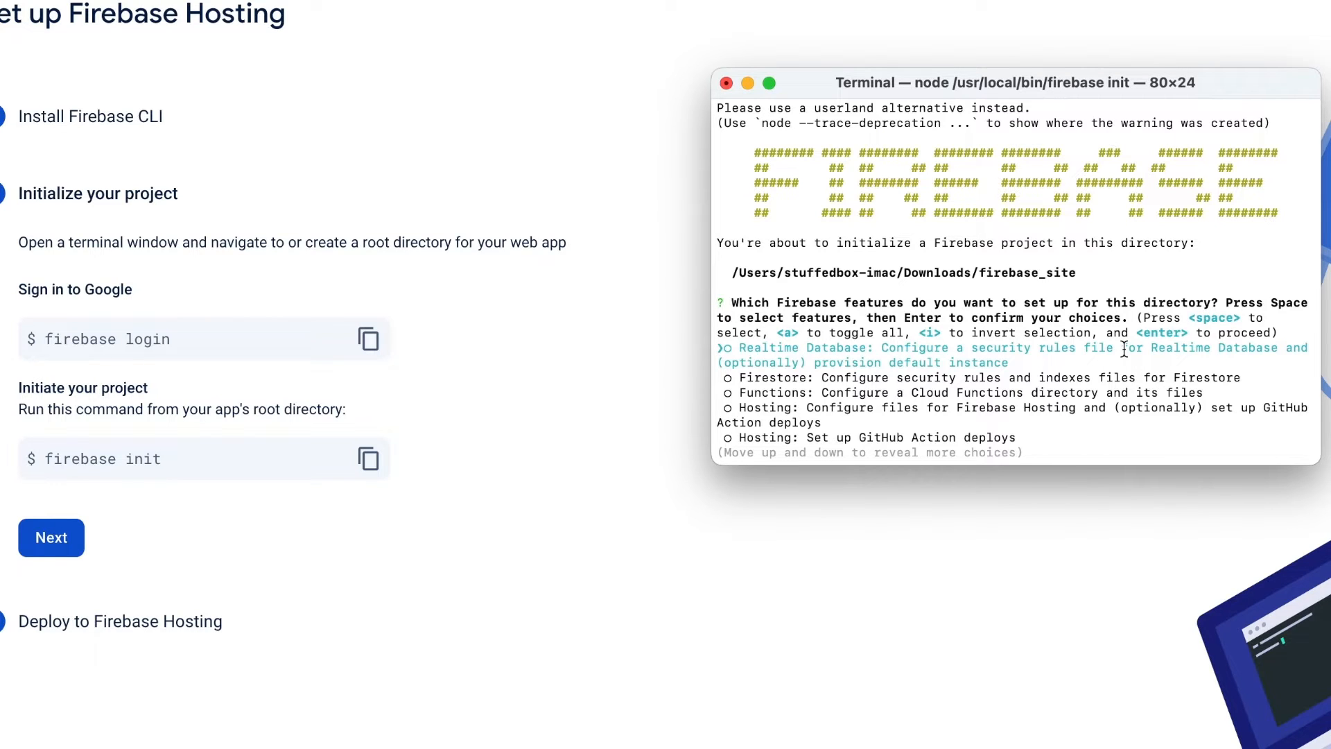
Choose only the feature "Hosting: Configure files for Firebase Hosting and (optionally) set up GitHub Action deploys" and confirm it
key(Down)
key(Down)
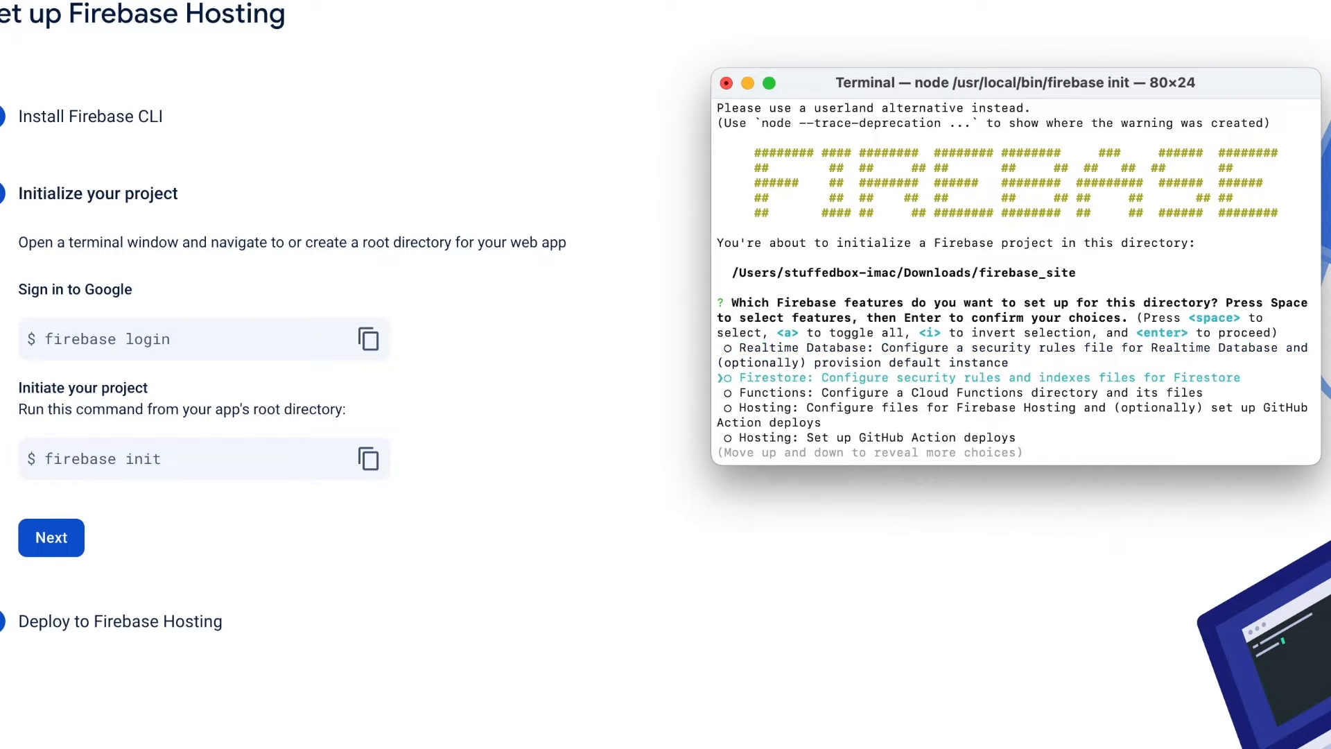
key(Down)
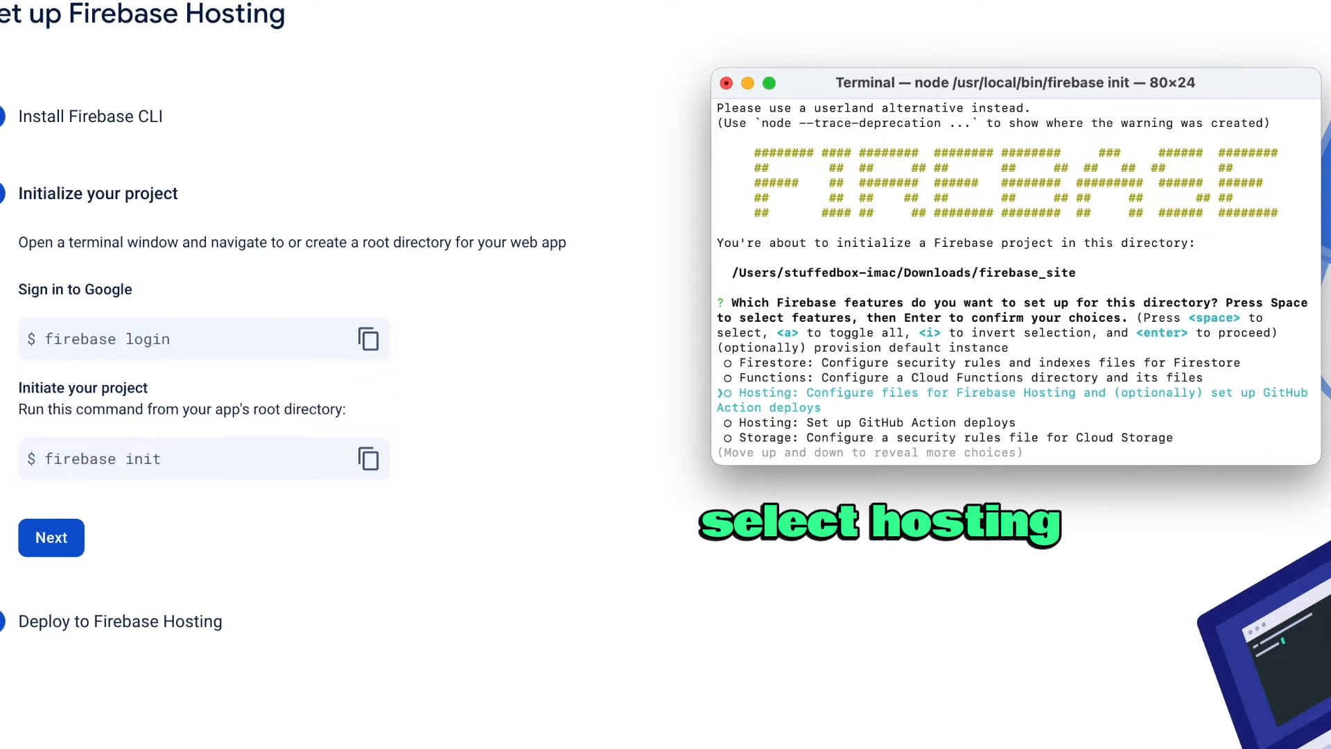
key(Down)
key(Down)
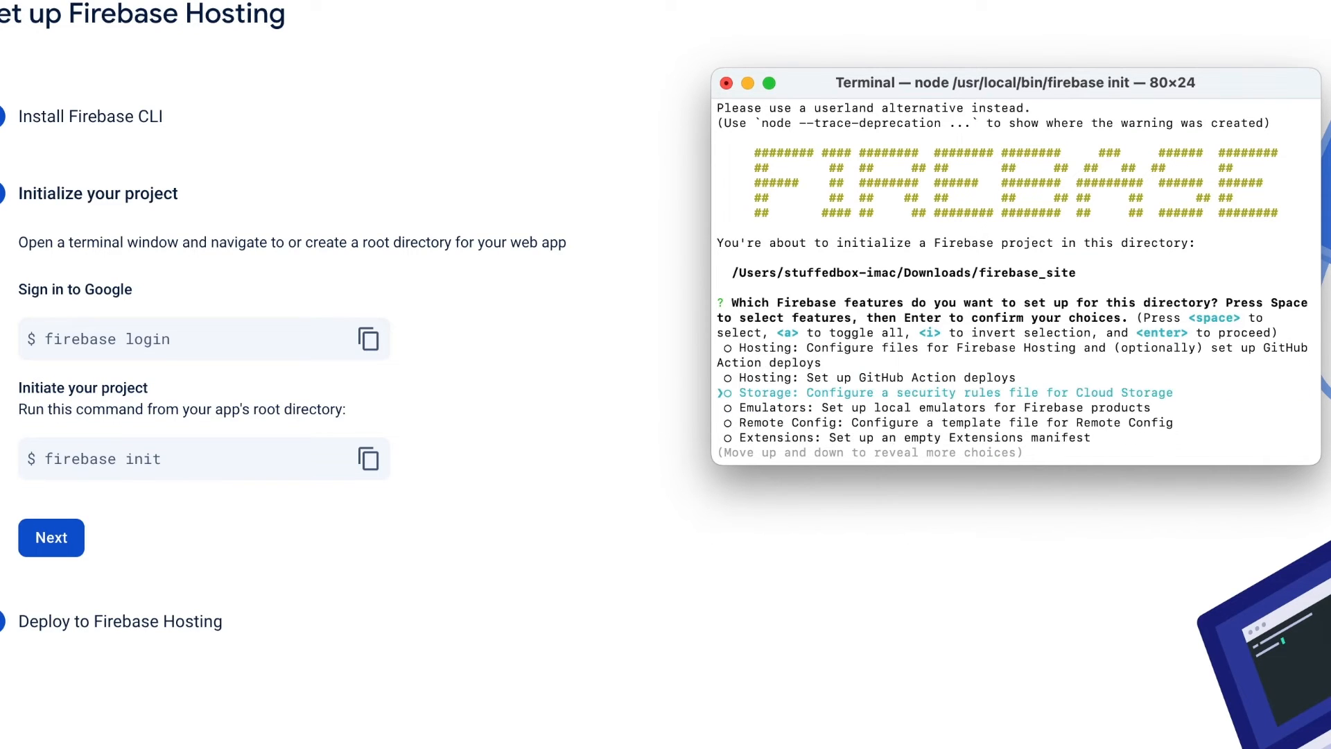
key(Up)
key(Up)
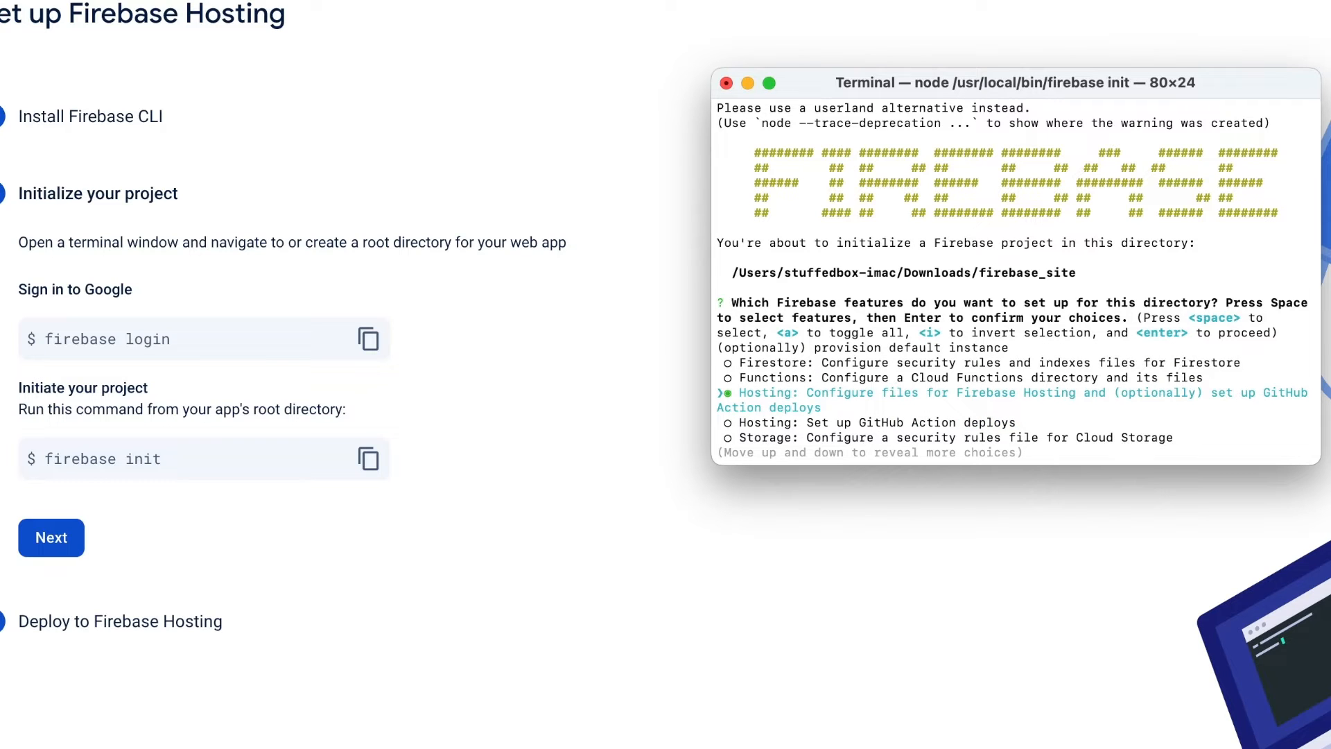
key(Return)
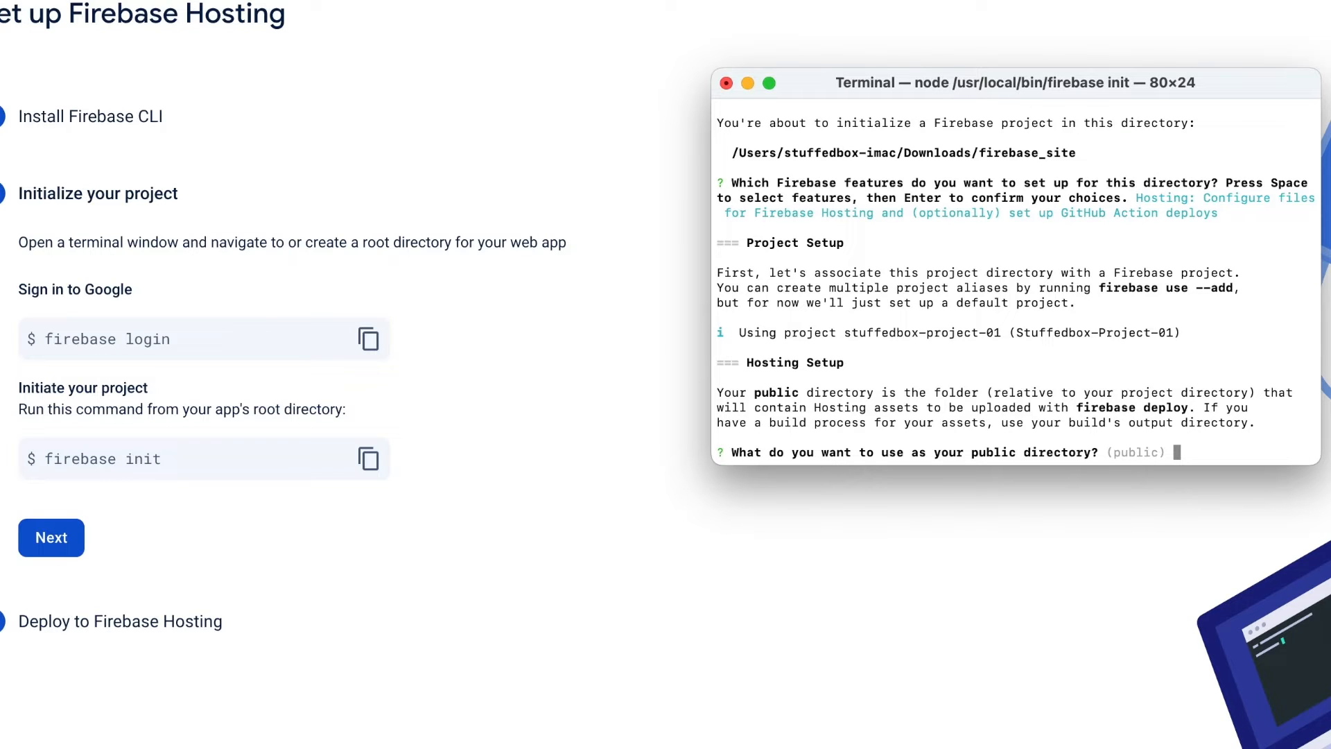
Answer the hosting setup questions: public directory "public", single-page app yes, automatic GitHub builds and deploys no
text(public)
key(Return)
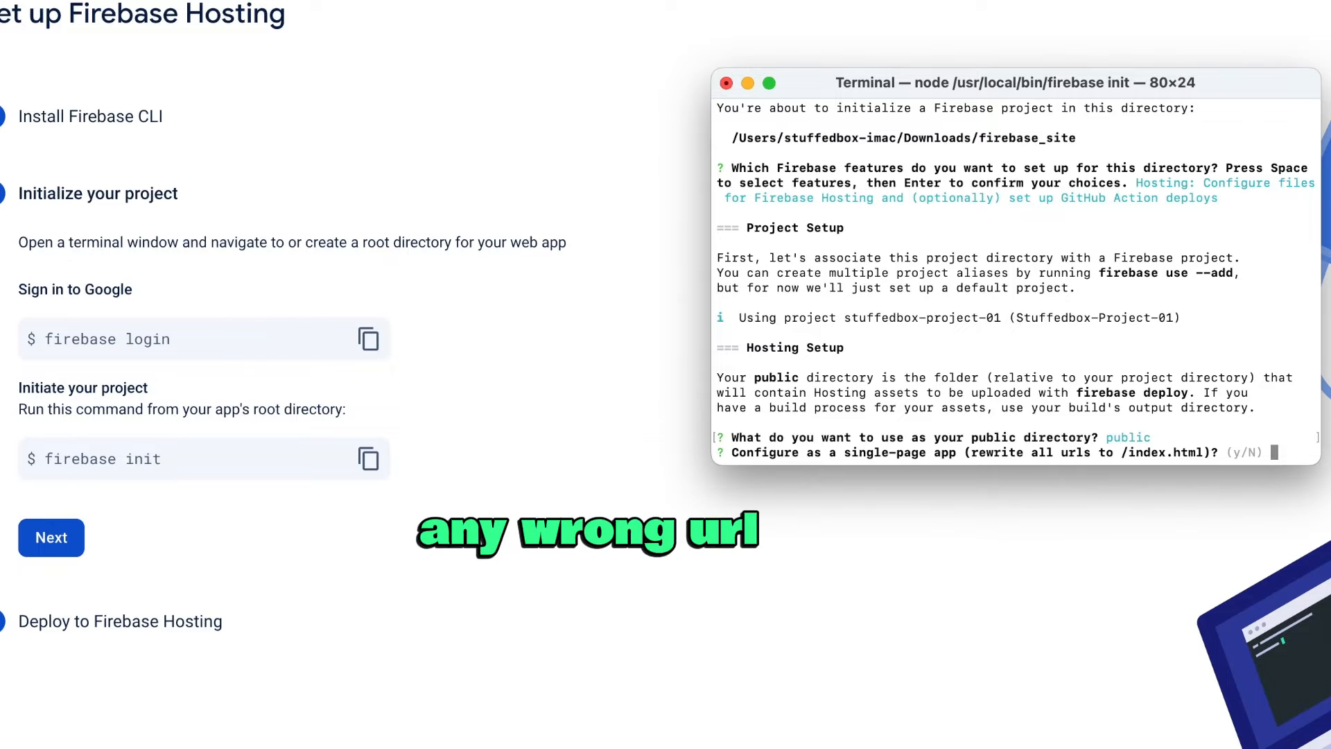
text(y)
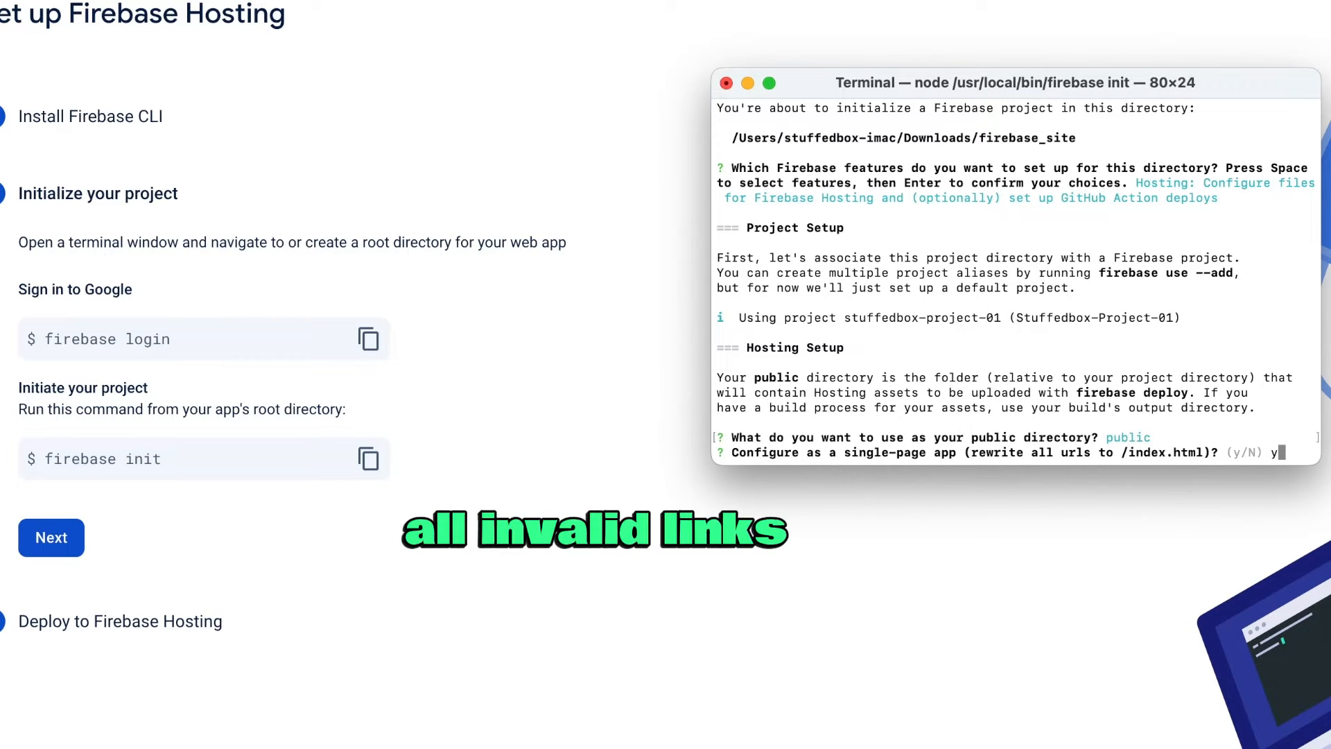
key(Return)
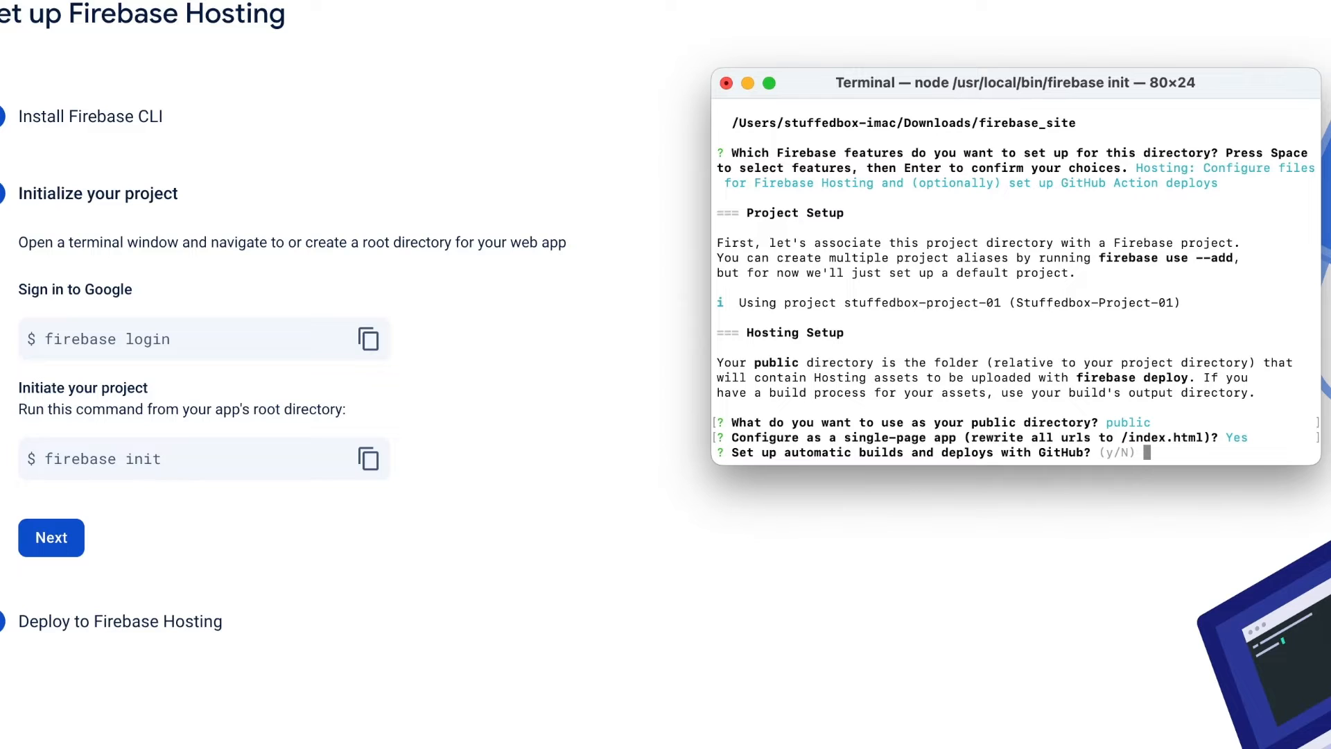
text(n)
key(Return)
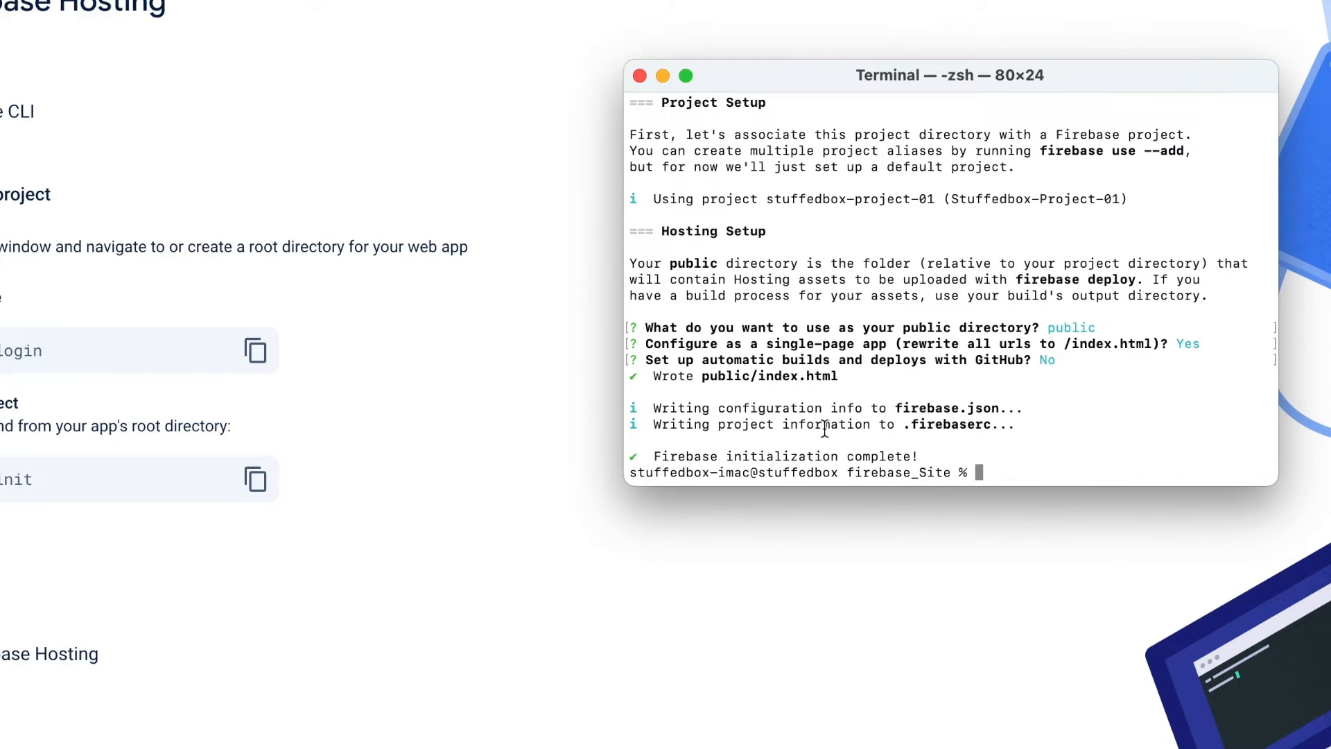
In Finder, move index.html, the js folder, both portfolio pages and pricing.html into the public folder, replacing its existing index.html
key(super+Tab)
key(super+Tab)
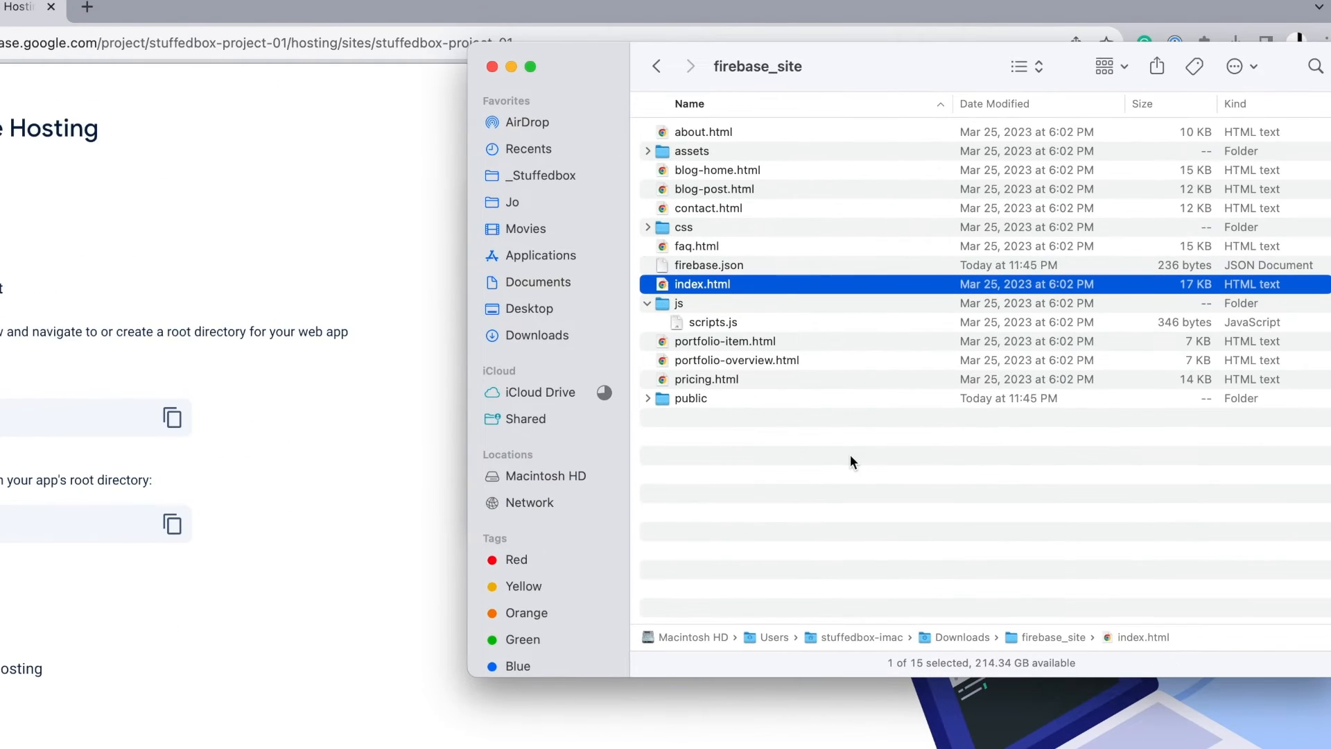
click(958, 214)
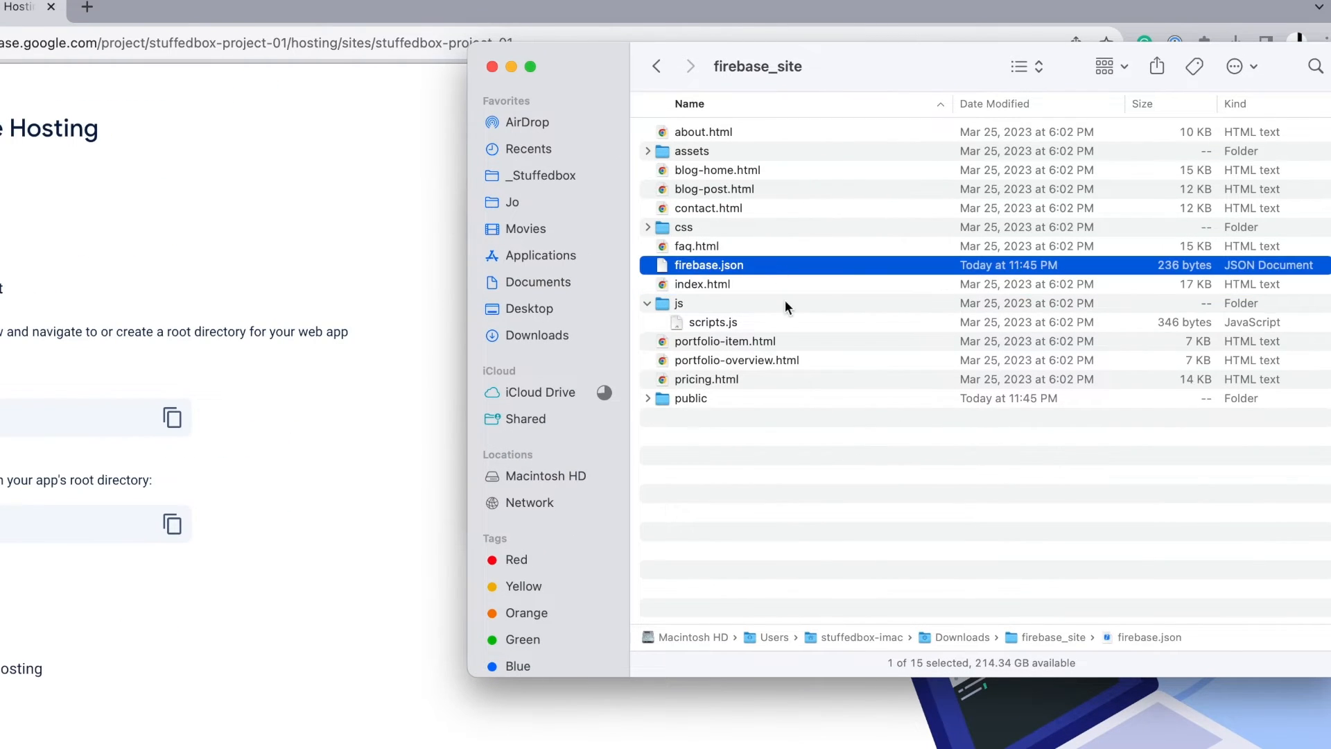
click(647, 398)
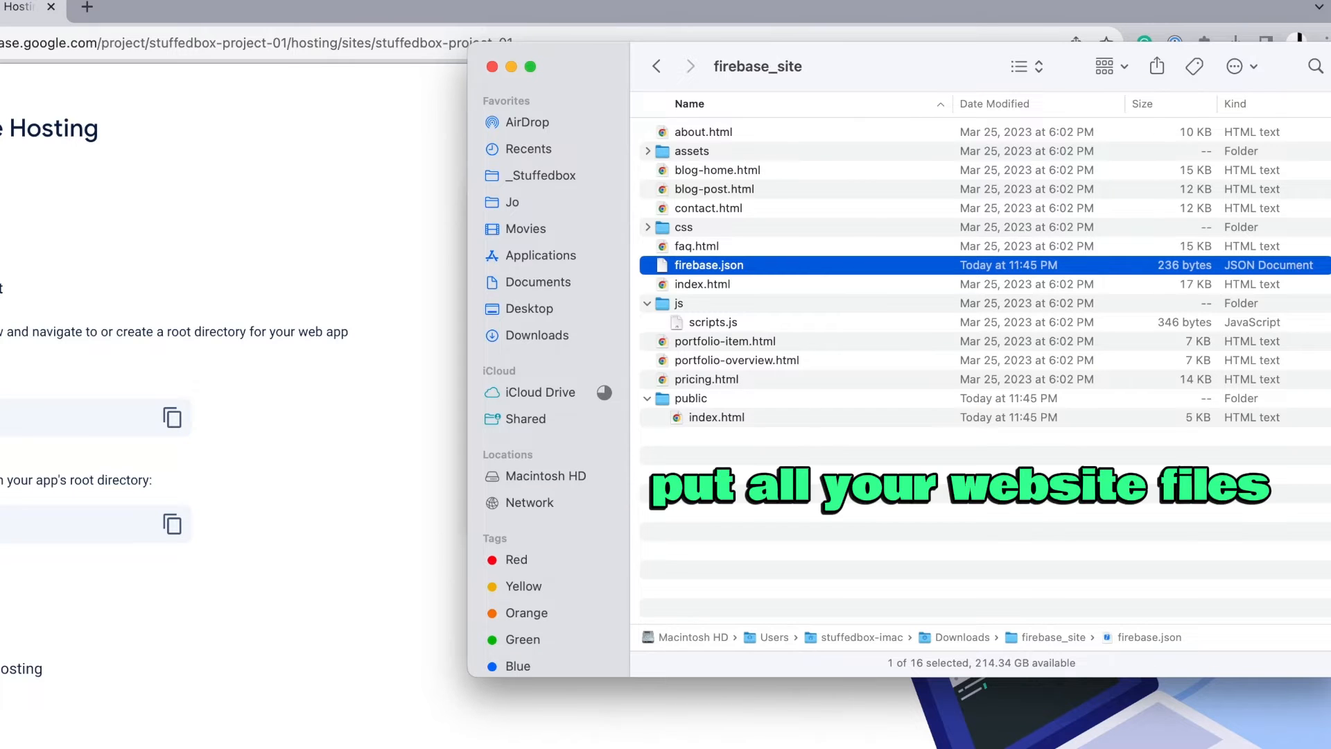
click(722, 285)
shift+click(746, 378)
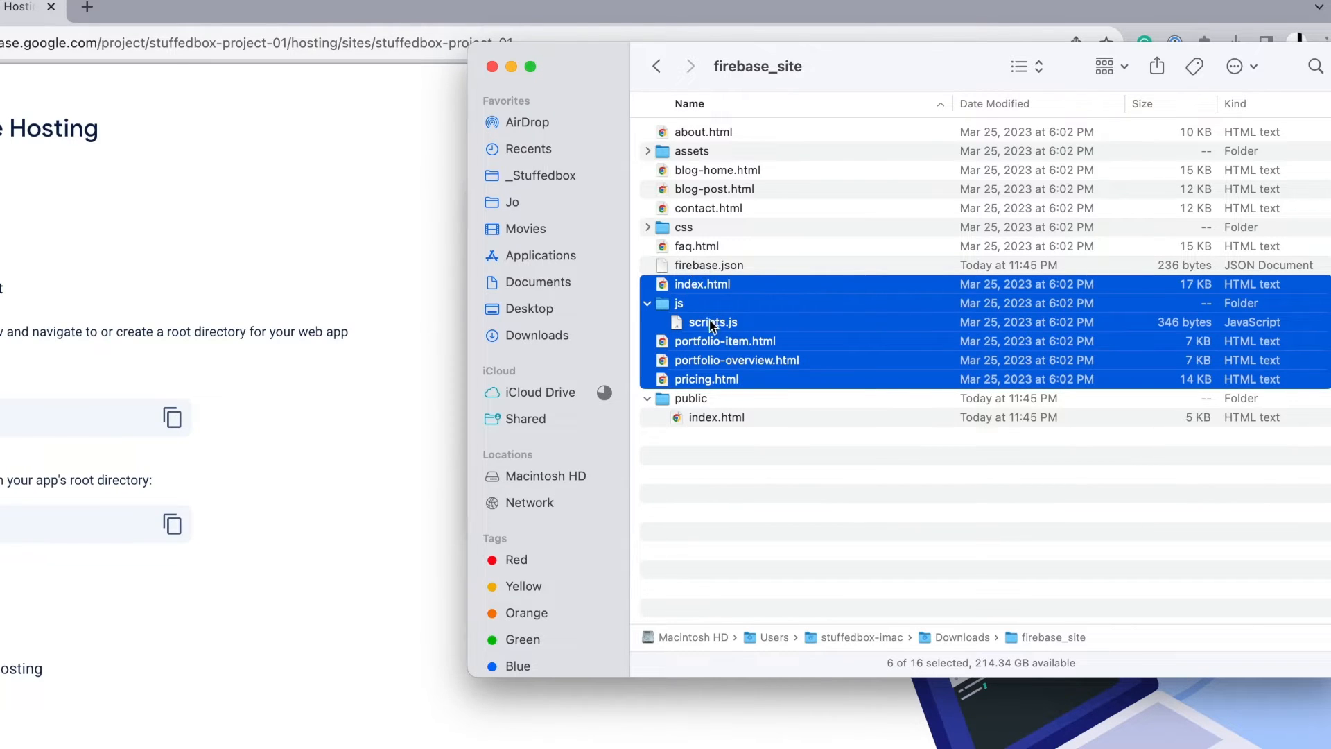
drag(737, 380, 709, 400)
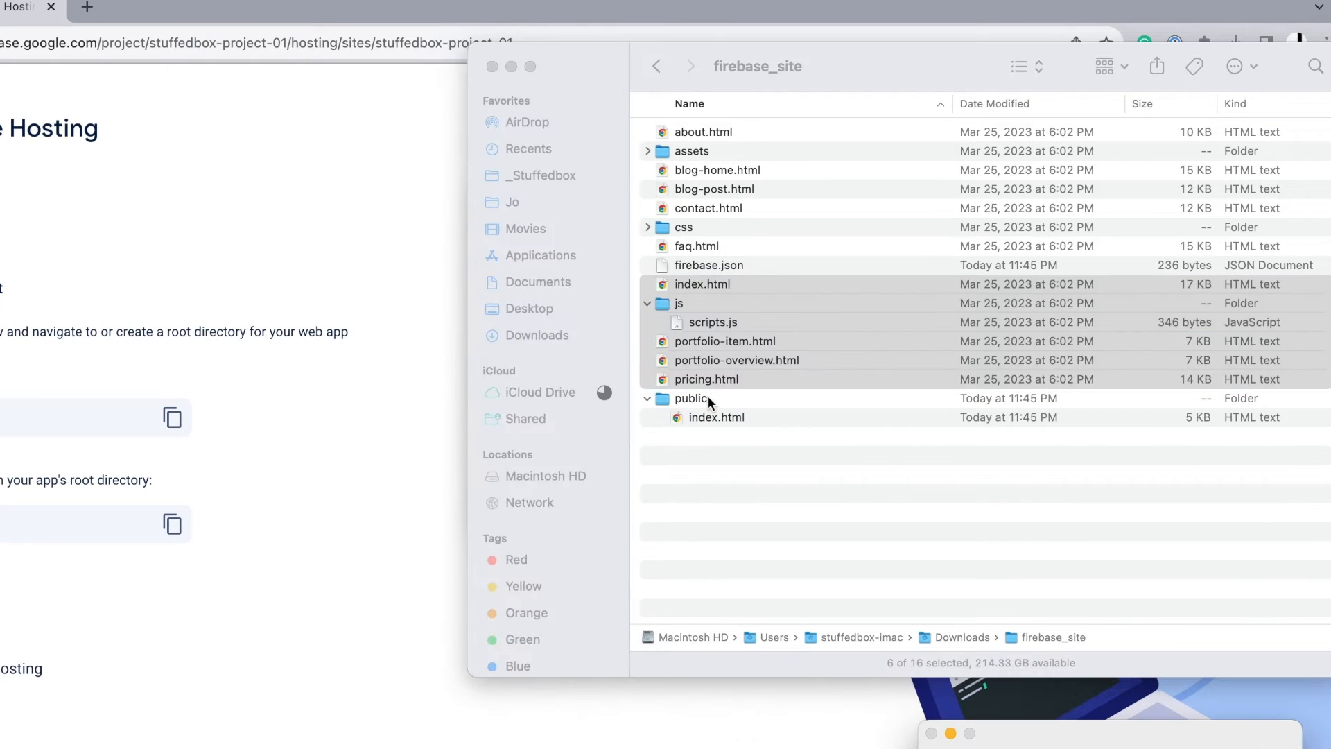
click(1241, 746)
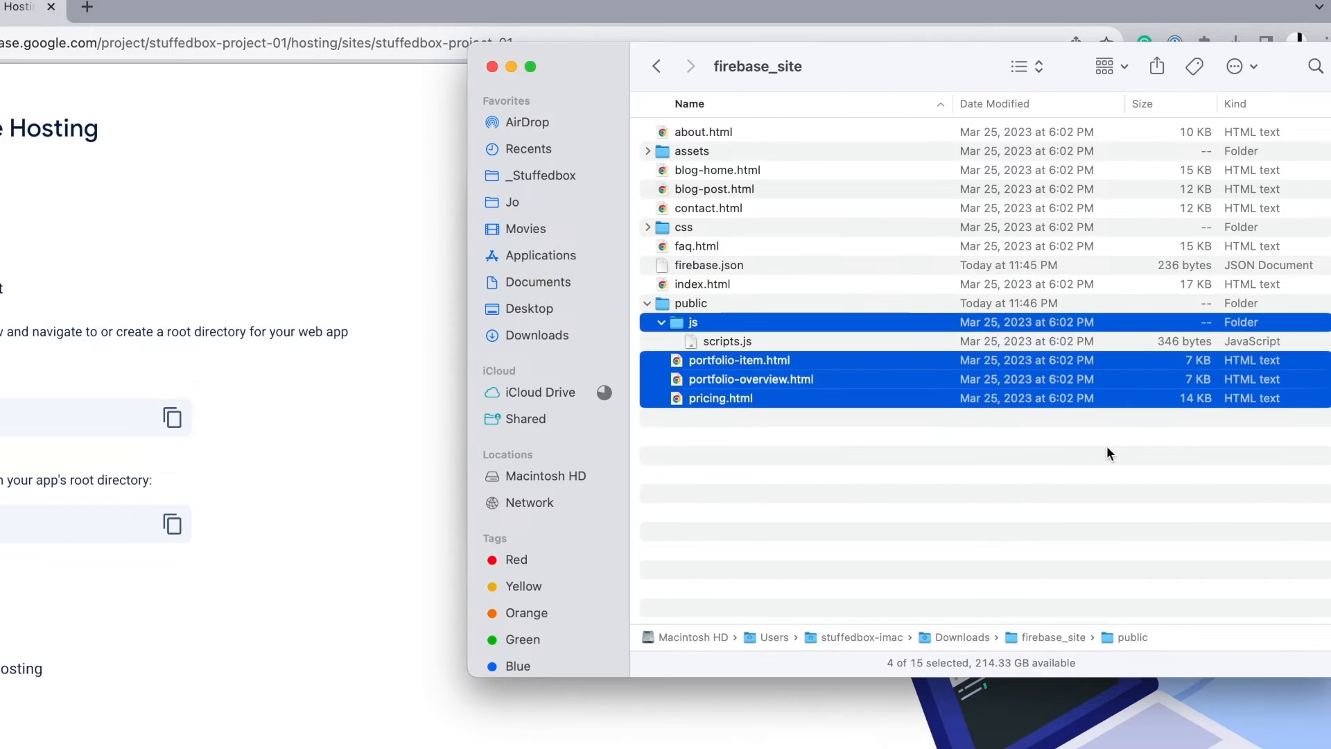
Move the remaining site items from about.html through faq.html, including assets and css, into the public folder
click(703, 246)
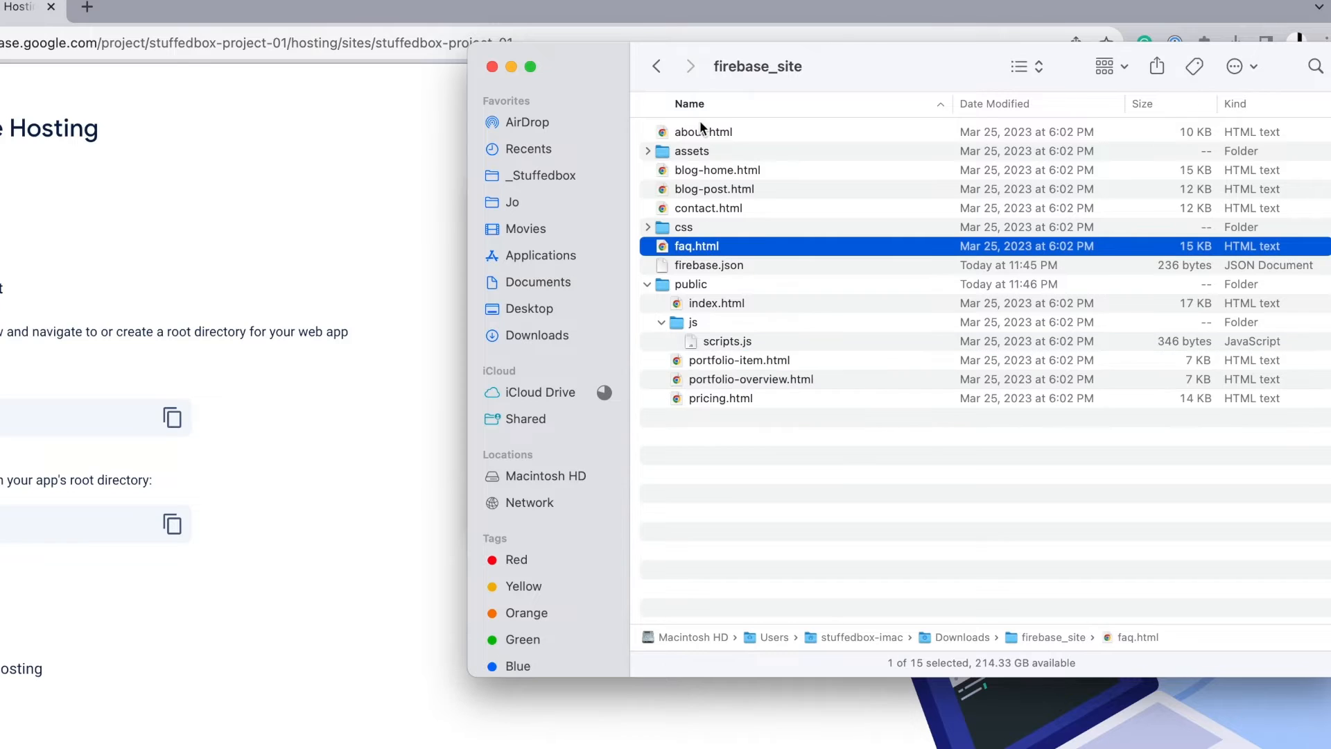
shift+click(702, 131)
drag(681, 249, 691, 284)
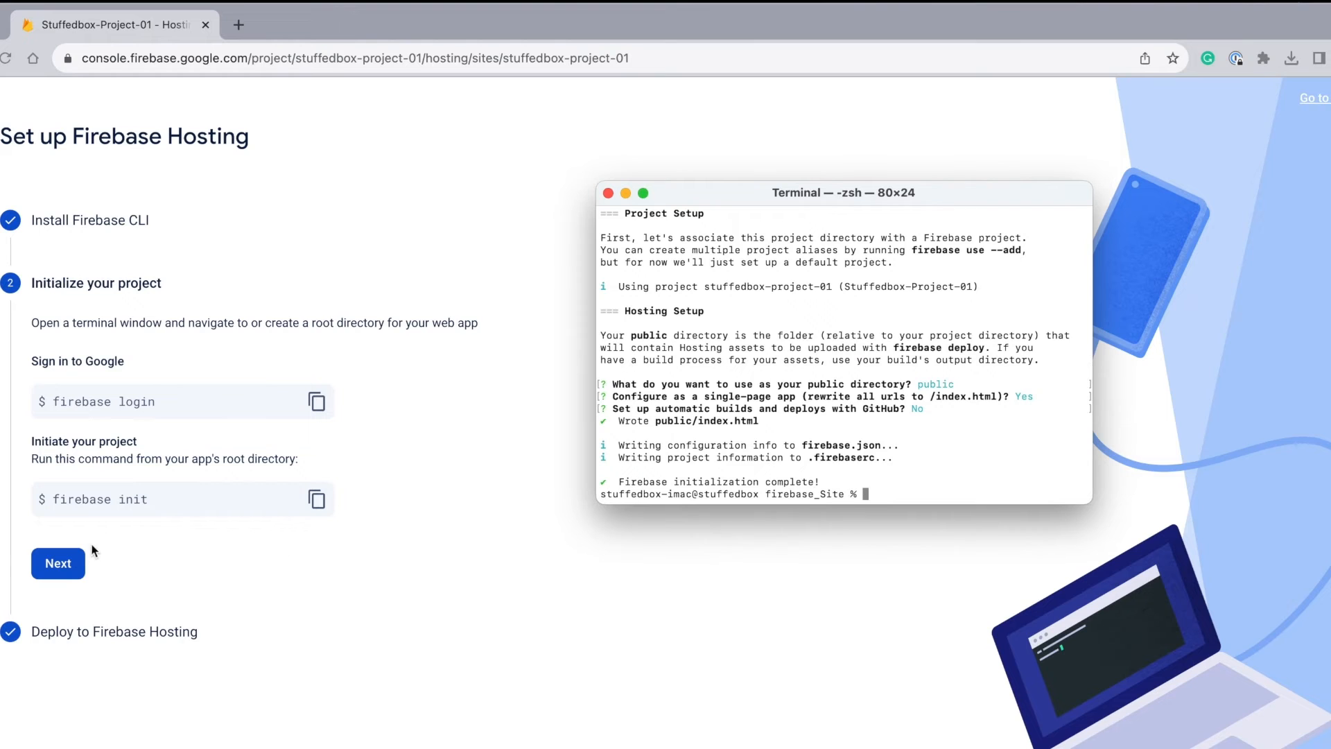
Advance the hosting setup to the Deploy to Firebase Hosting stage and run firebase deploy in Terminal
click(117, 557)
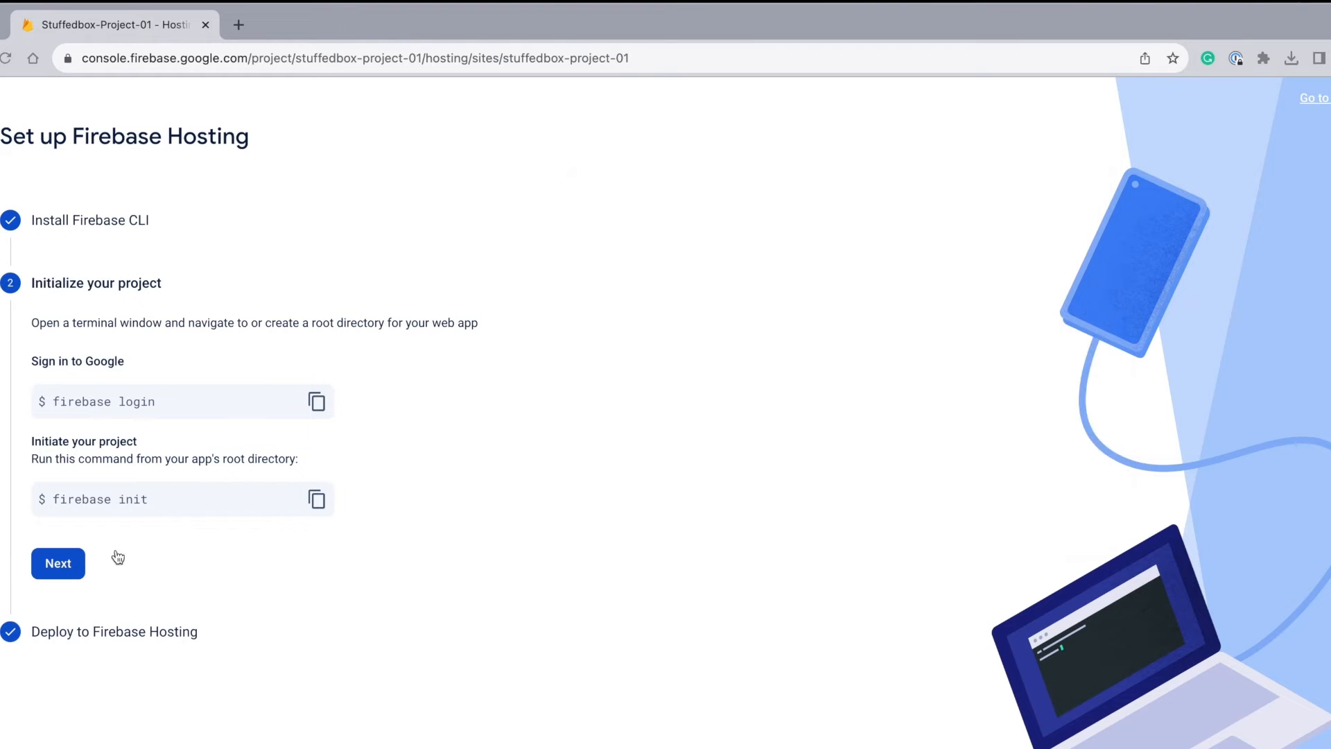
click(74, 559)
key(super+Tab)
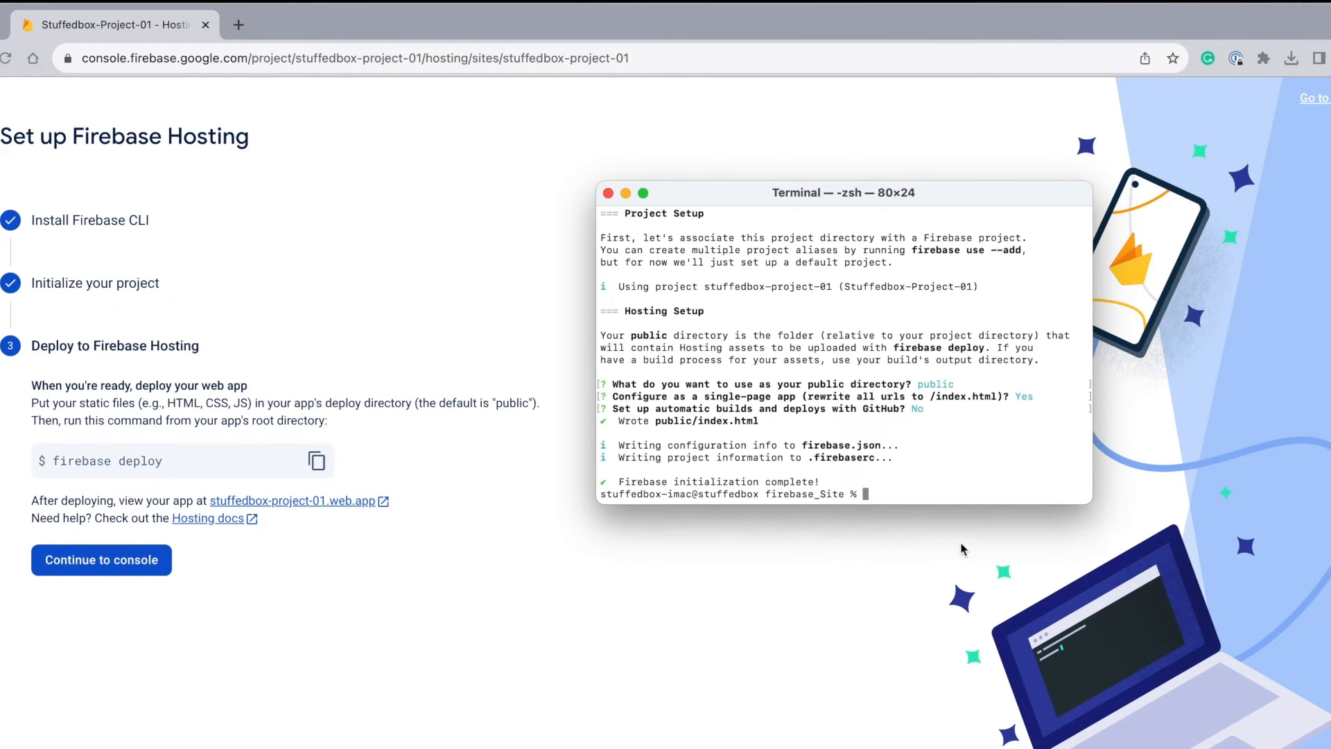
text(firebase deploy)
key(Return)
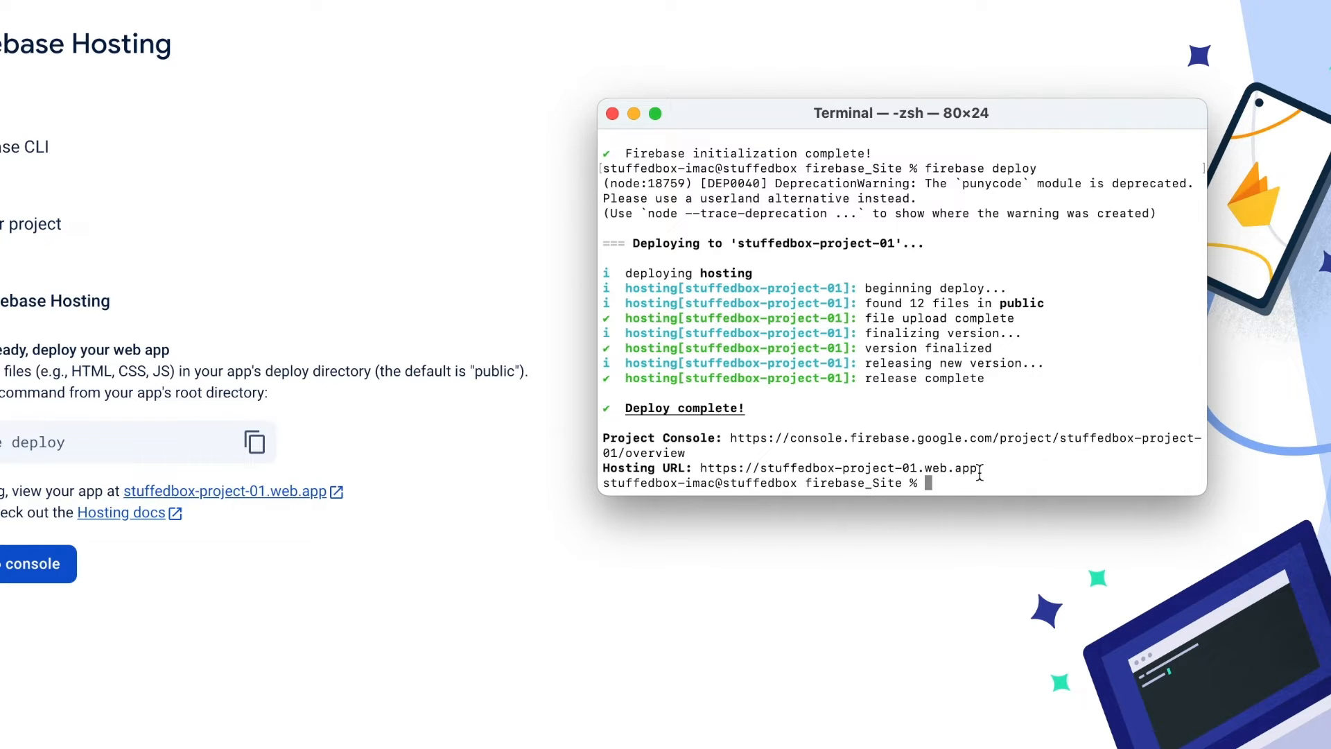
Copy the Hosting URL from Terminal, open it in a new browser tab and check the site's About and Home pages
drag(979, 473, 705, 469)
key(super+c)
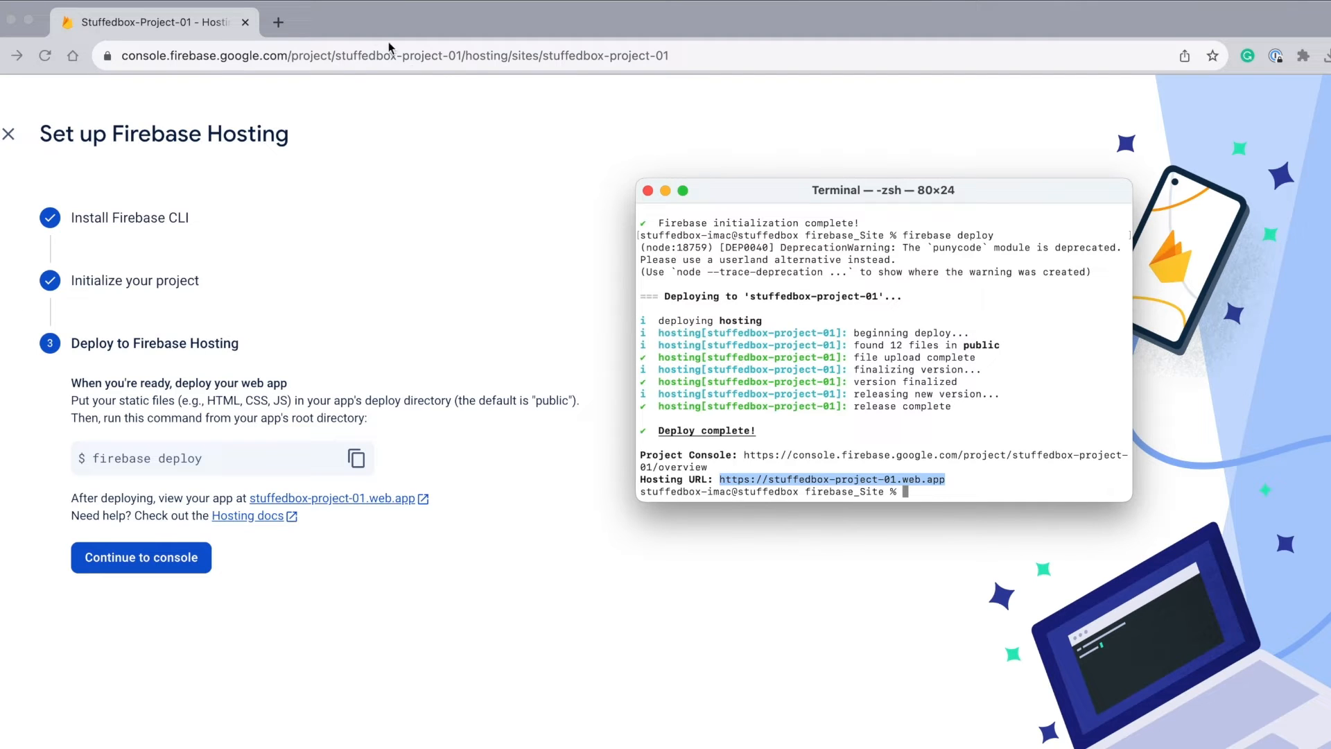
click(278, 21)
click(278, 22)
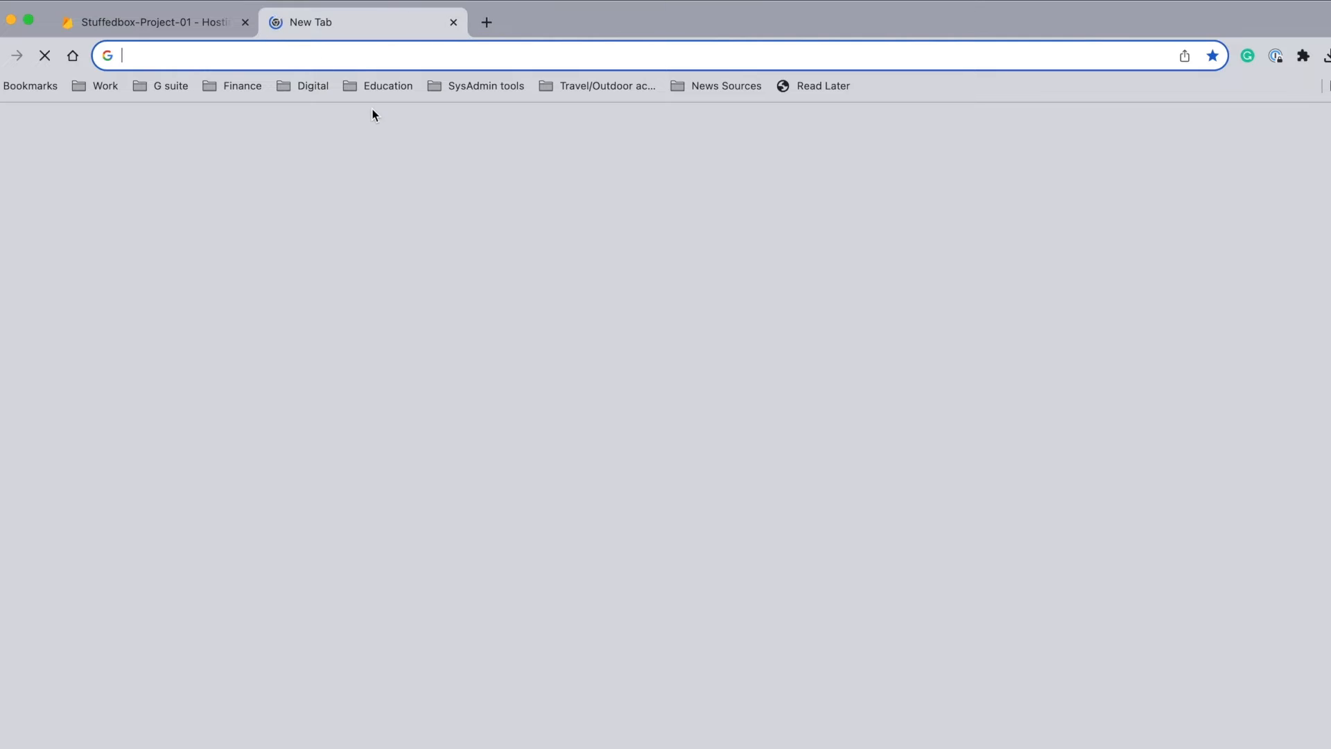
key(super+v)
key(Return)
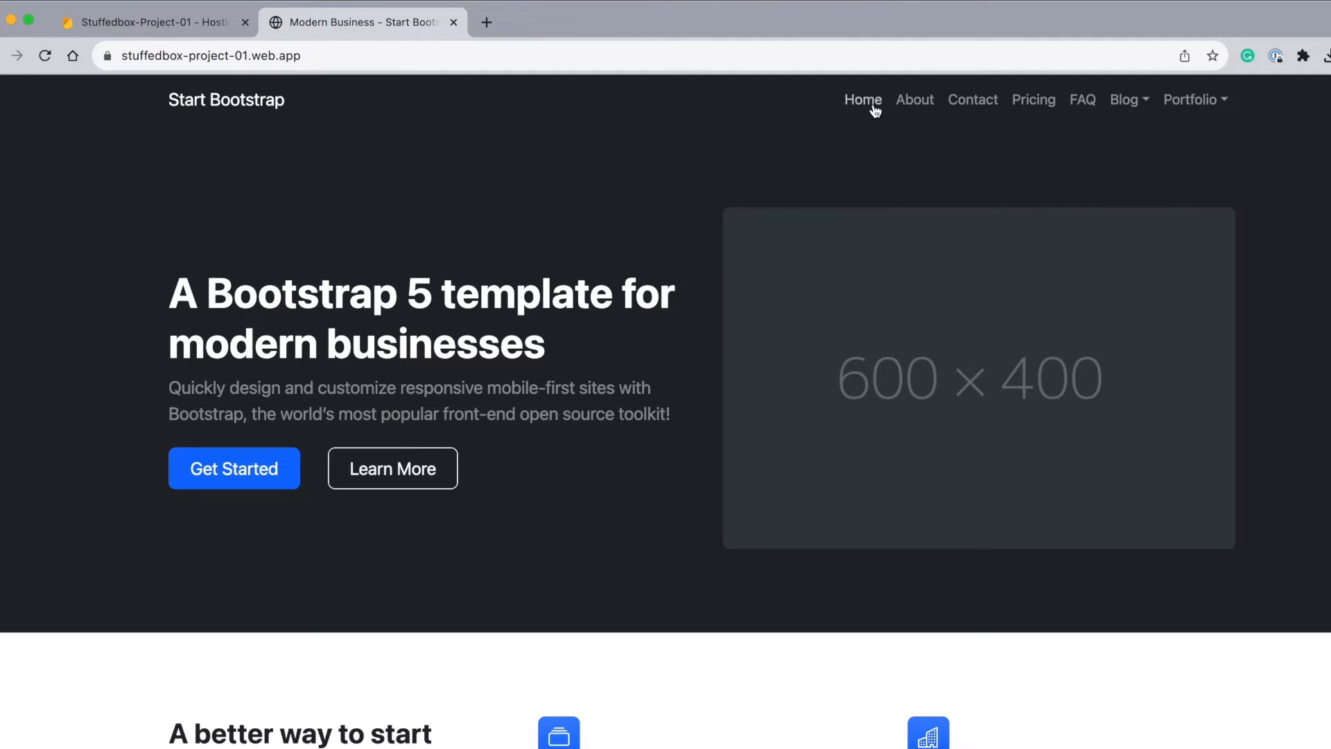
click(901, 102)
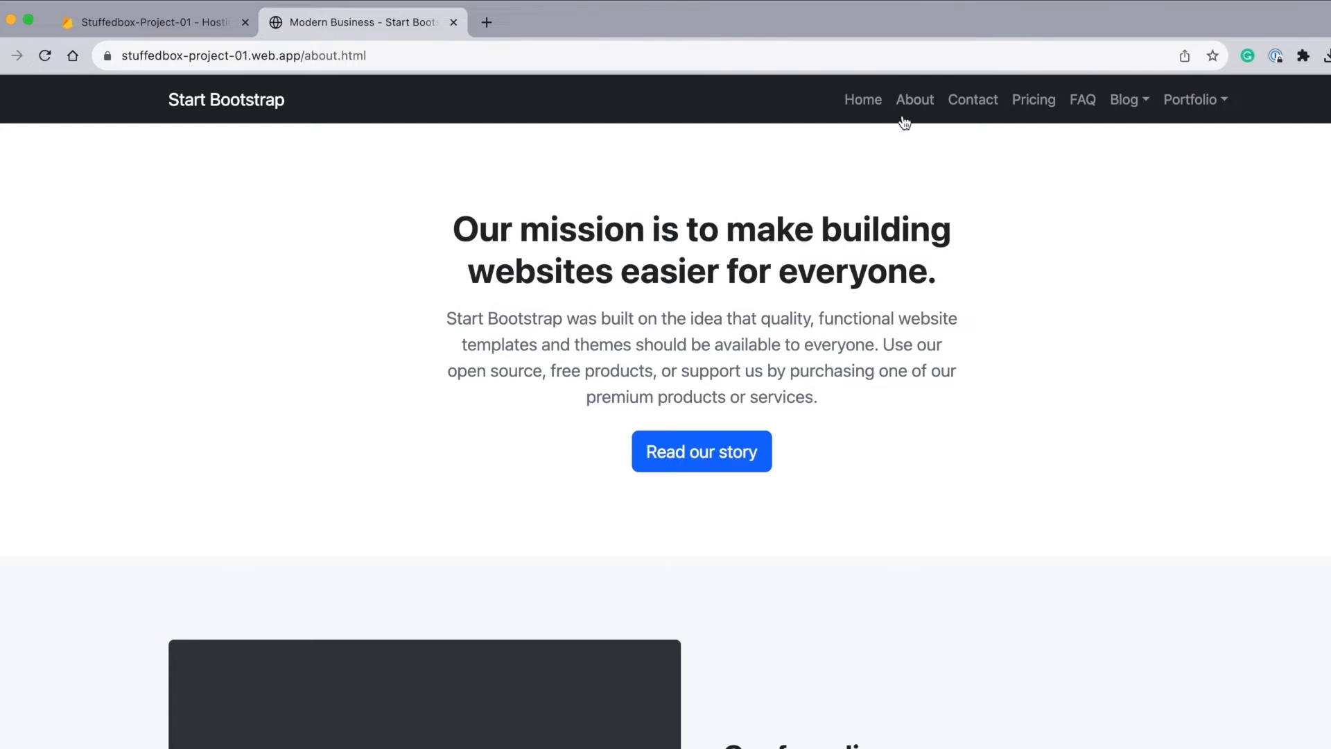
click(863, 99)
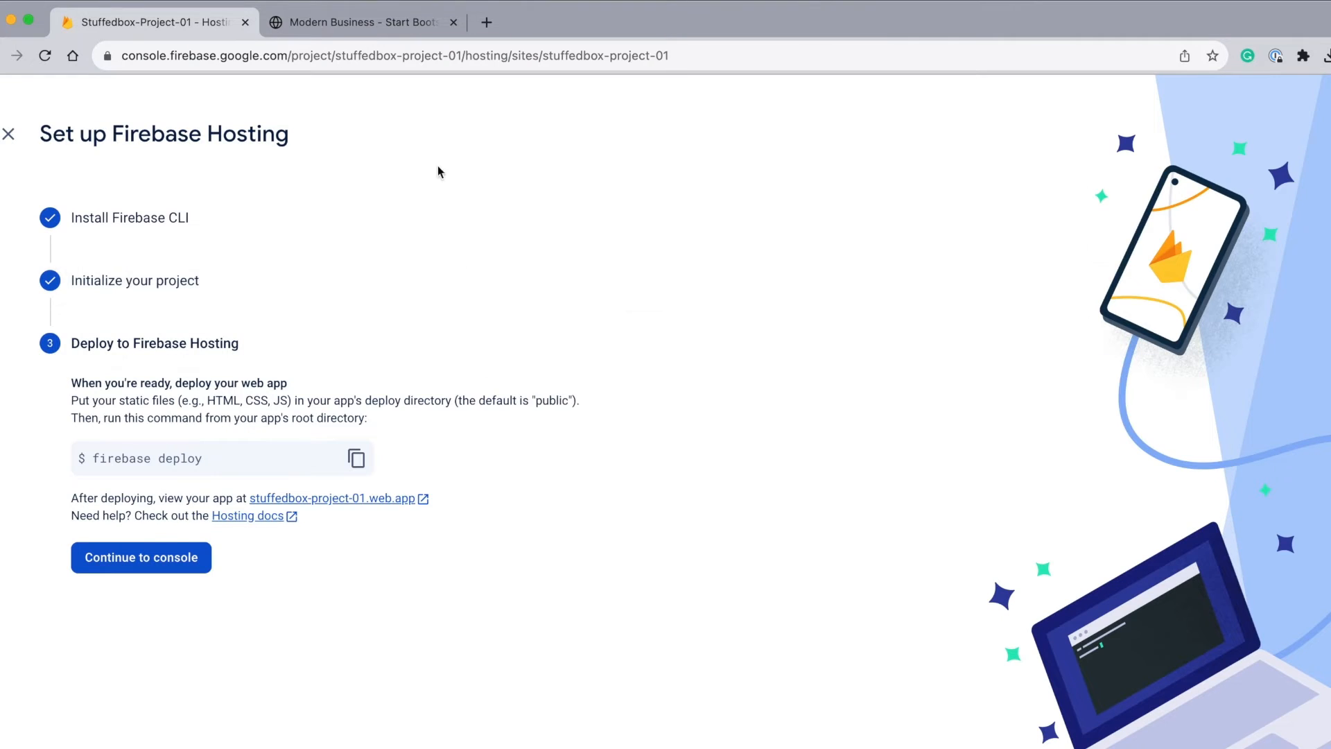
Continue to the Firebase Hosting console and add canadiansoutdoor.com as a custom domain for the site
click(186, 557)
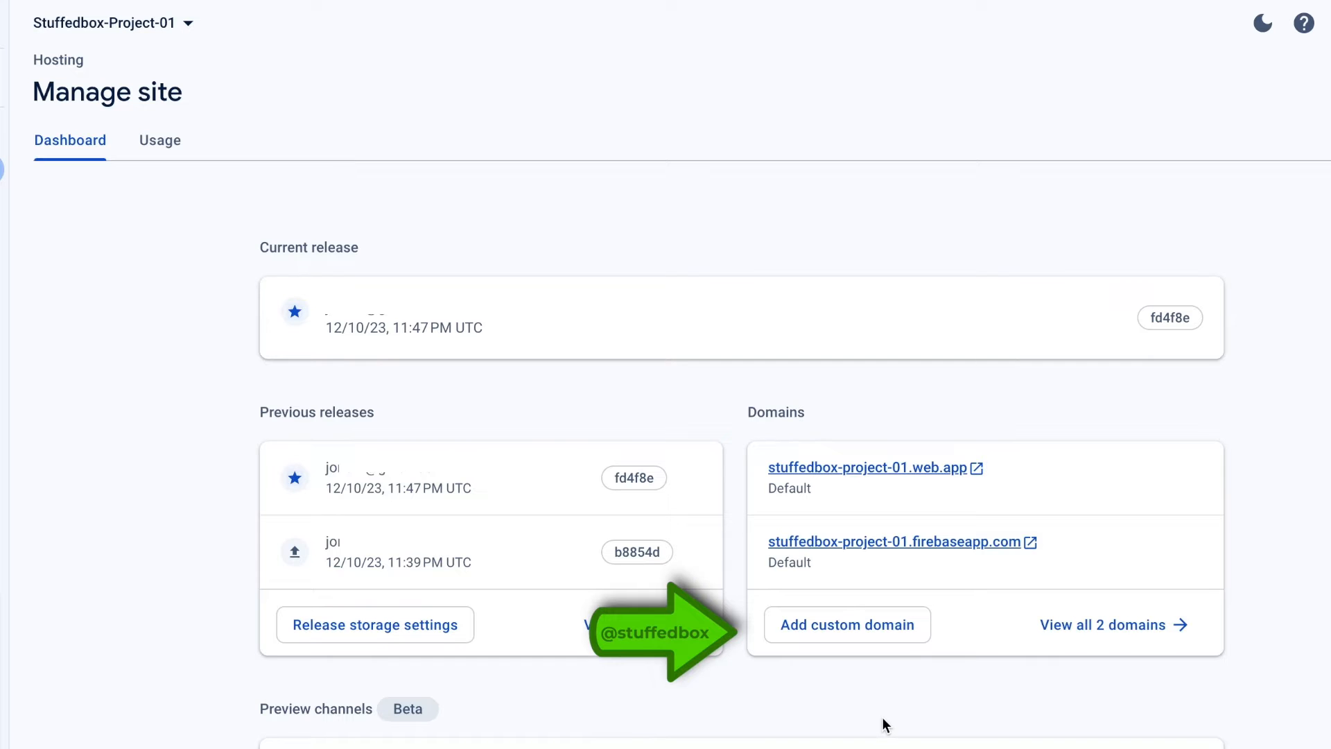
click(877, 623)
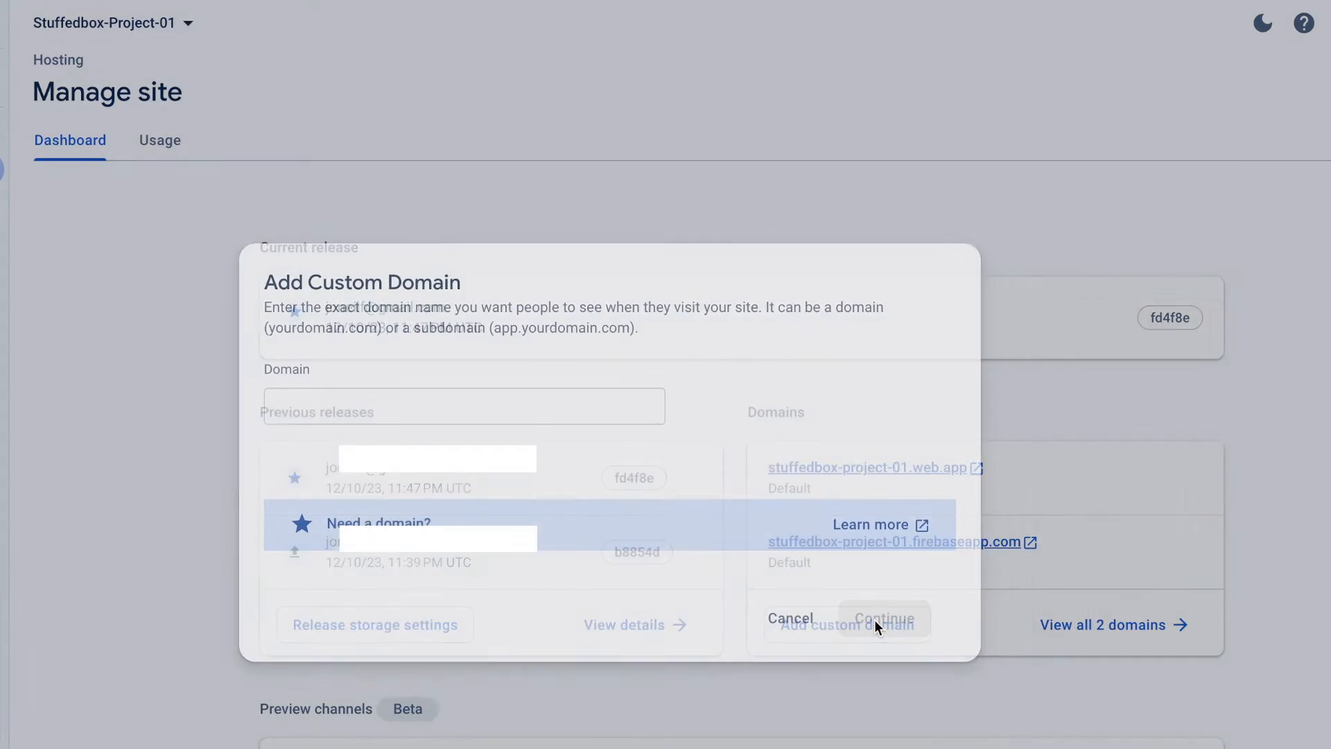
click(513, 410)
text(c)
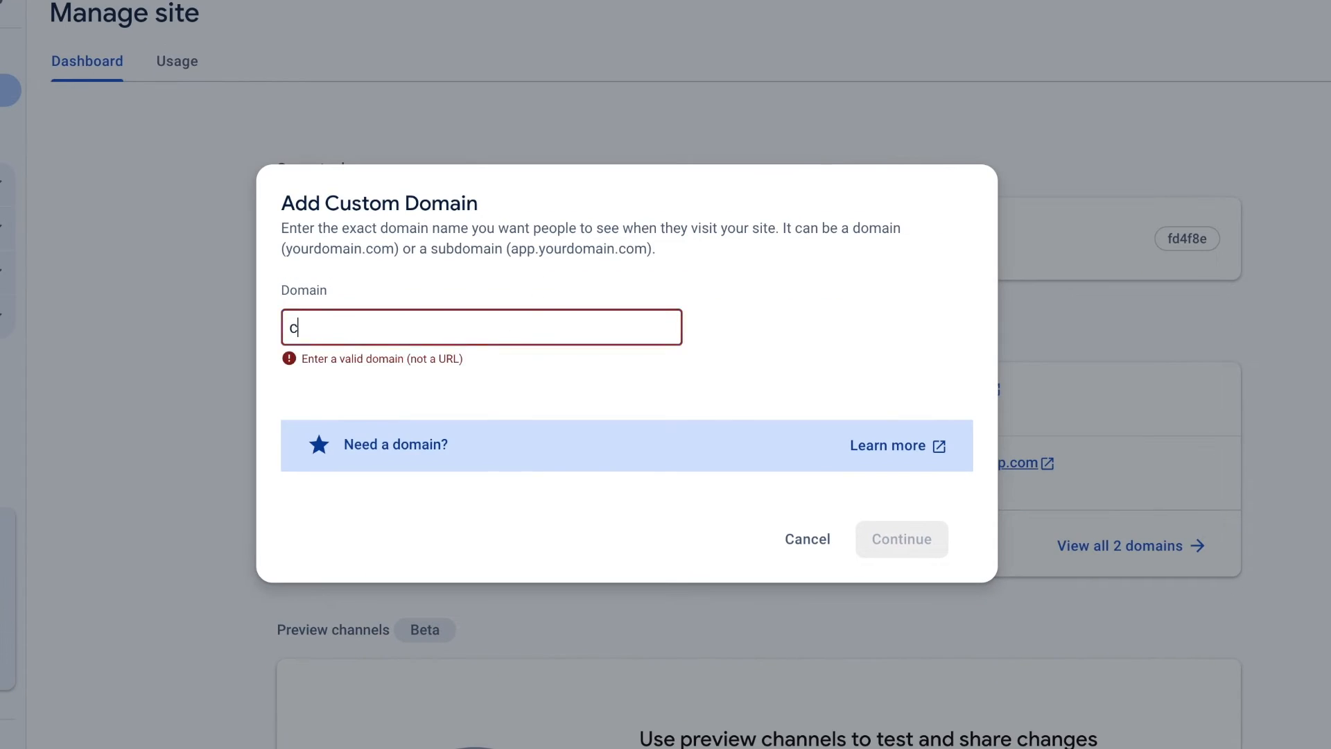
text(anadiansoutdoor.com)
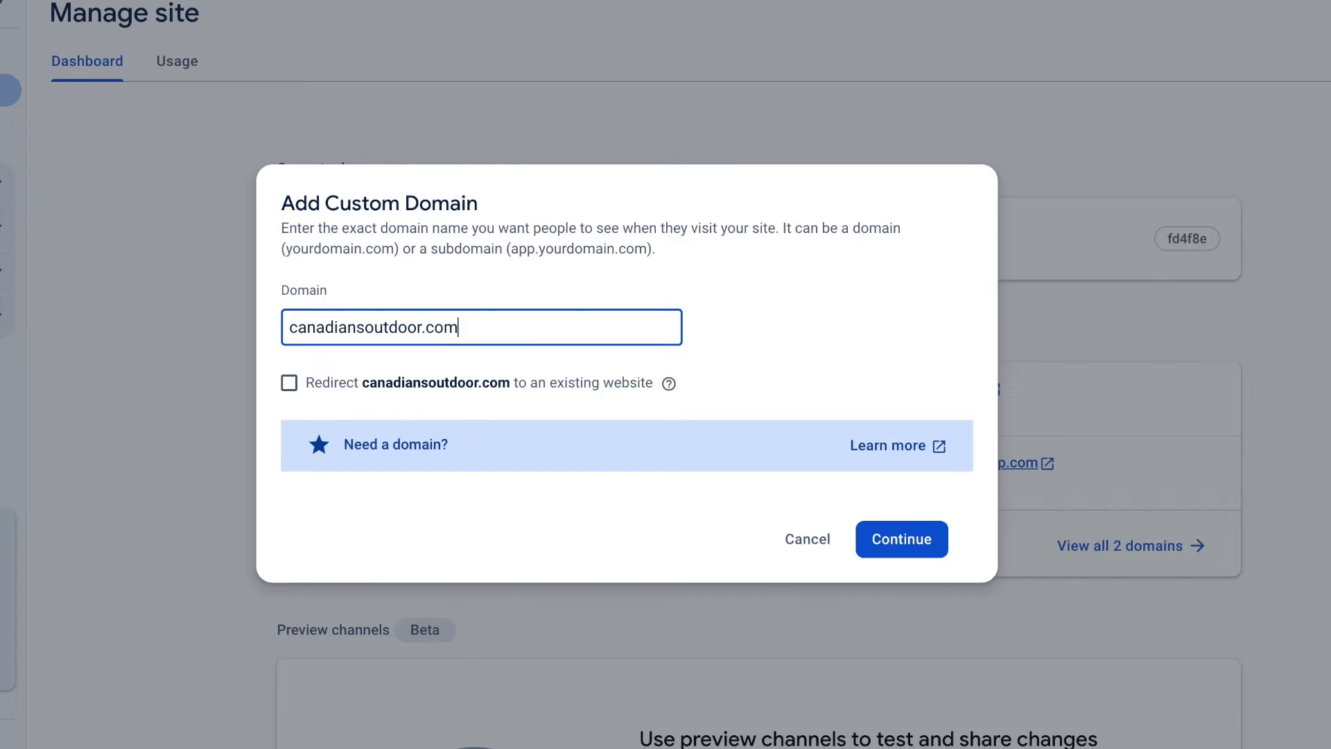
click(933, 544)
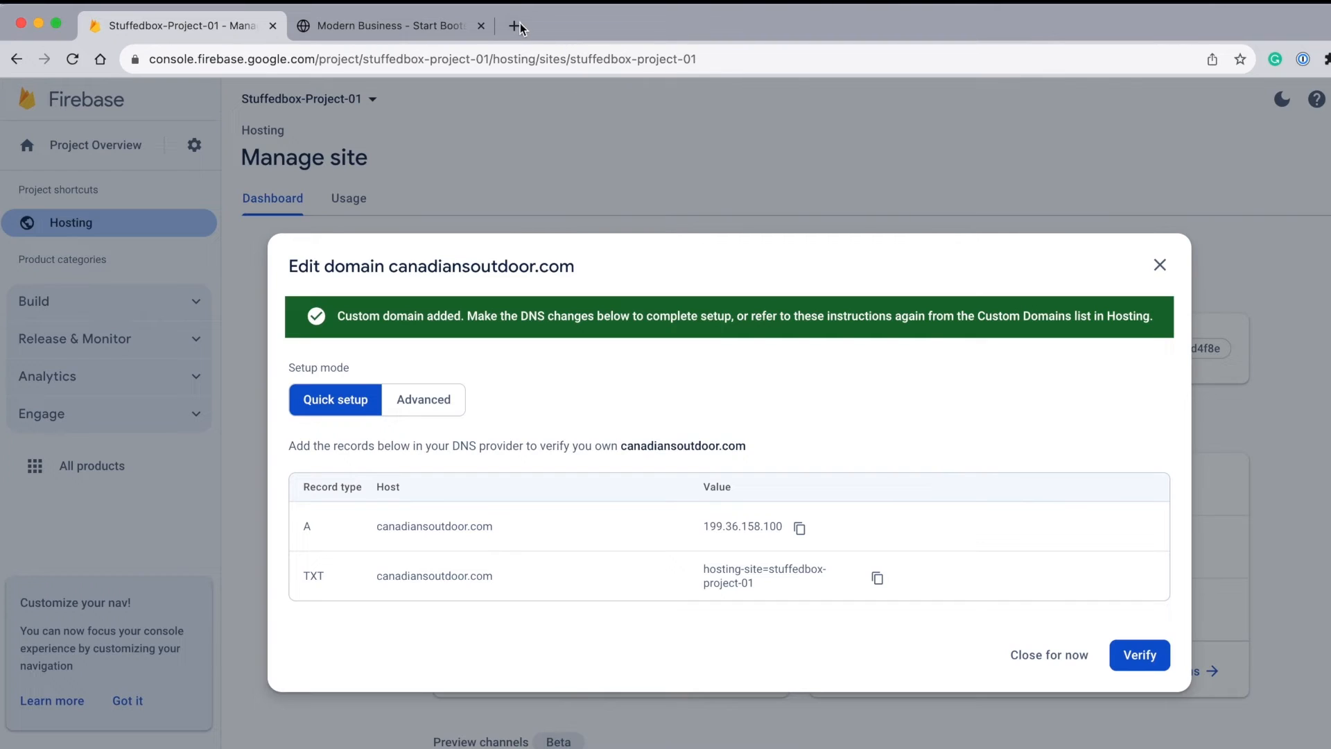
Open cloudflare.com in a new browser tab, log in and review the DNS records of canadiansoutdoor.com
click(514, 26)
text(cloudflare.com)
key(Return)
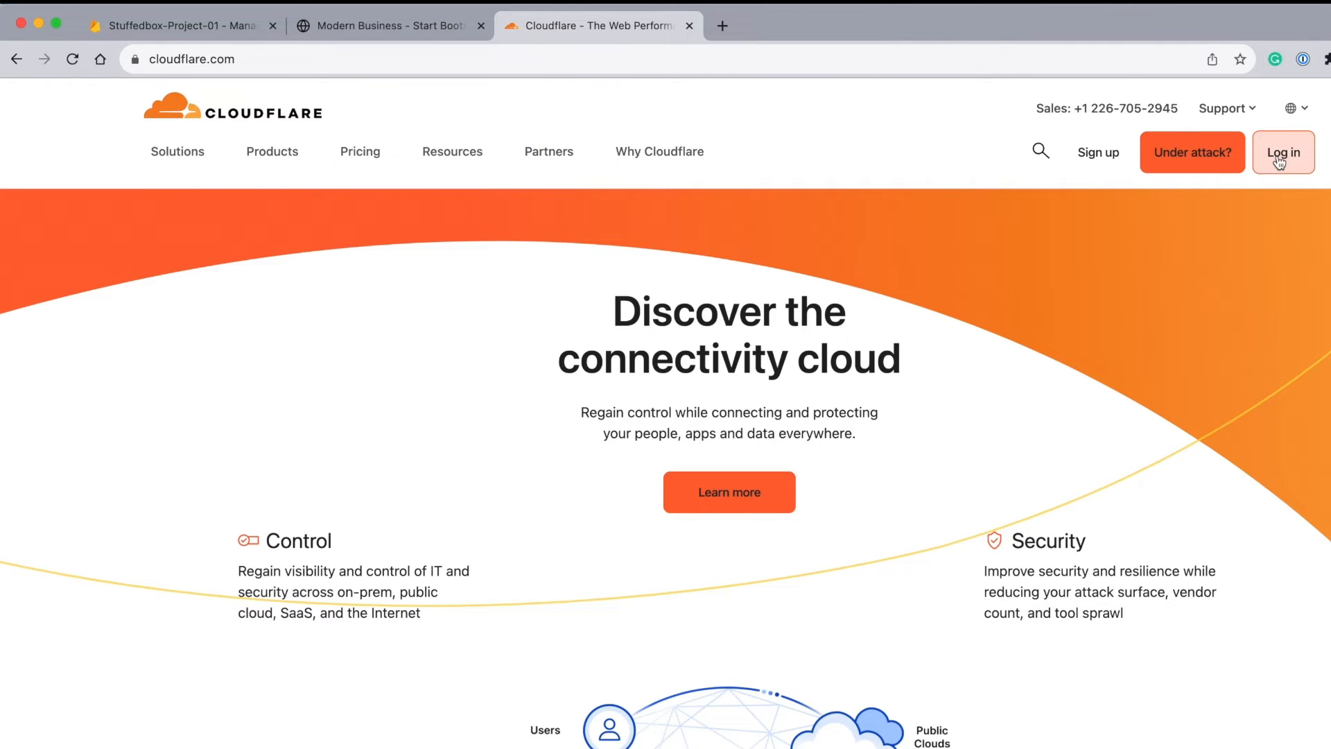
click(1278, 155)
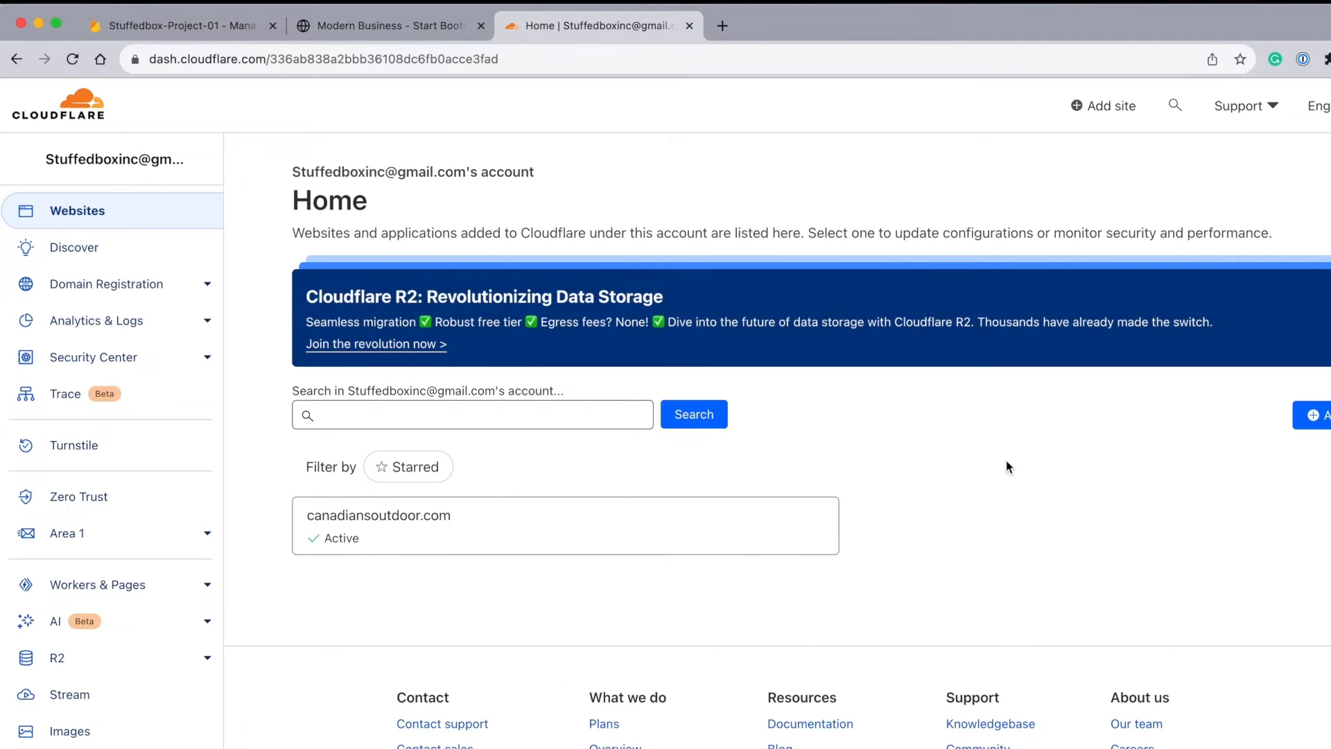
click(662, 538)
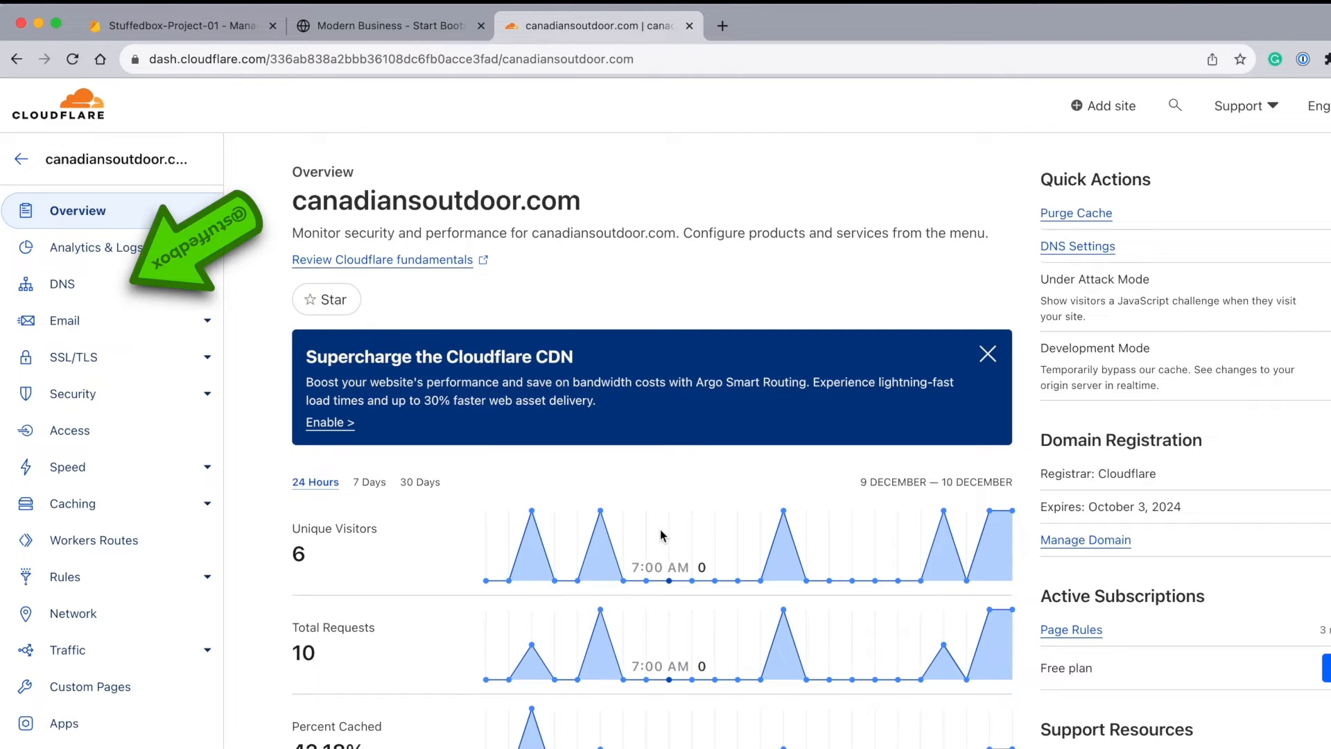
click(92, 286)
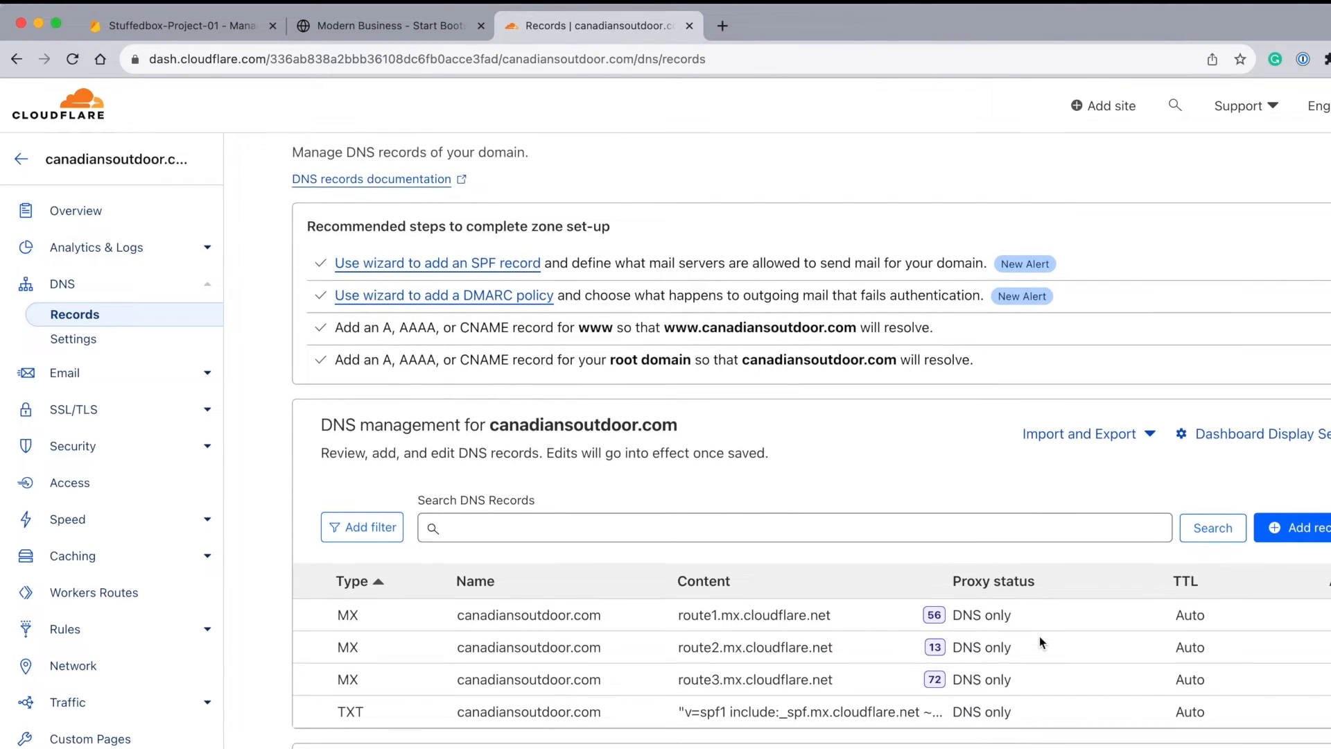
scroll(1038, 635, up, 1)
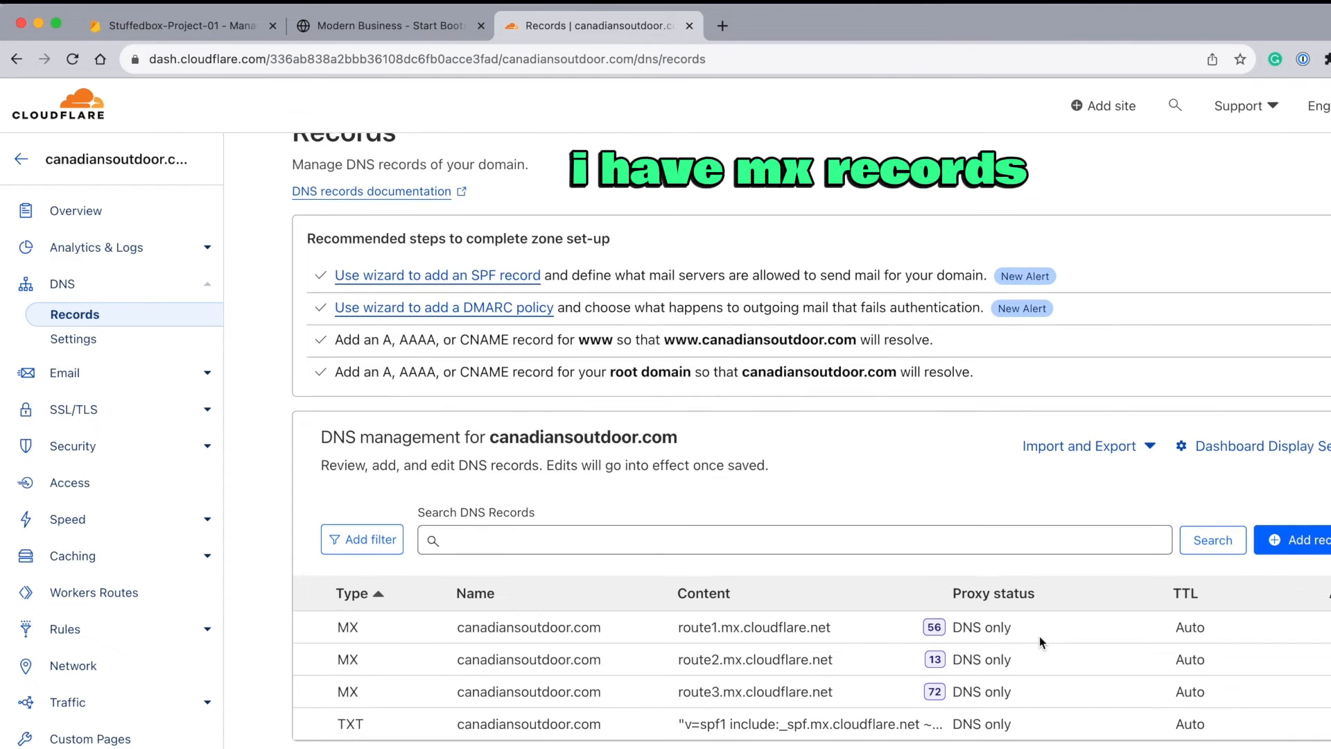
scroll(1040, 642, up, 2)
scroll(1040, 641, down, 5)
scroll(1038, 635, down, 2)
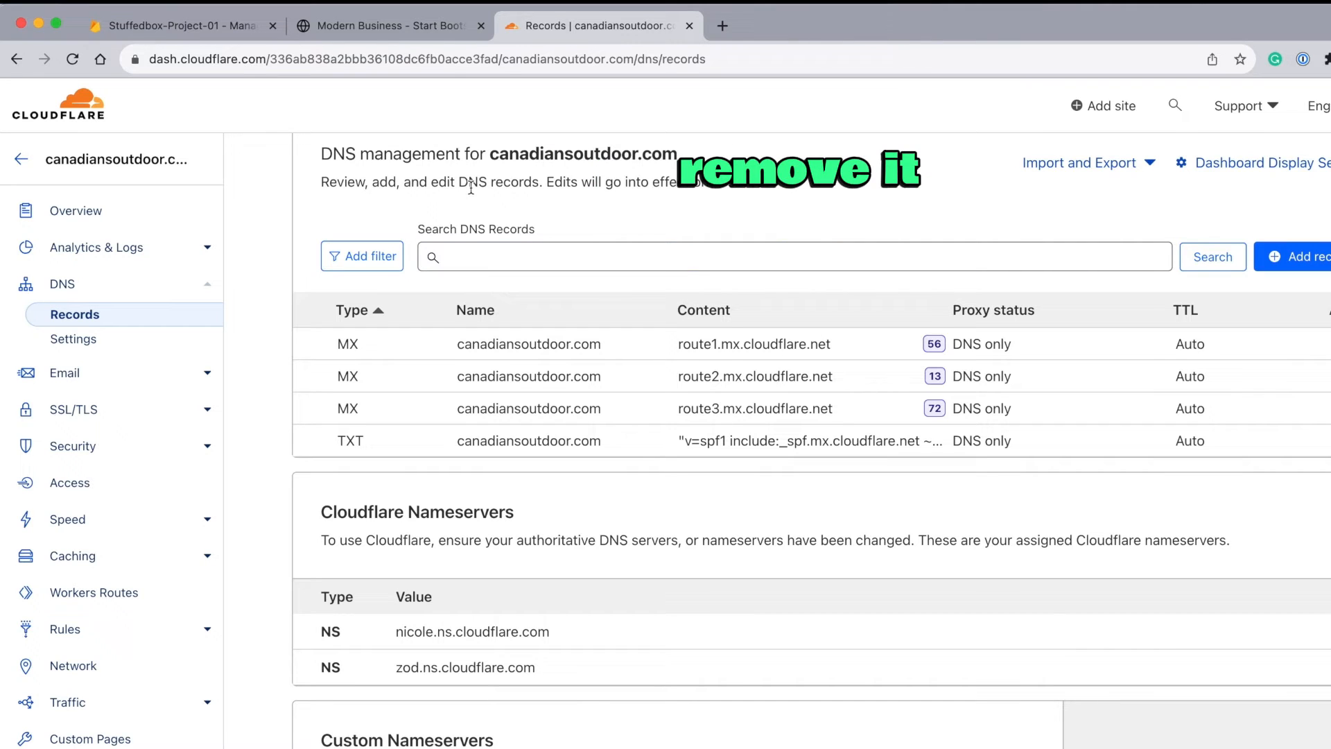
Copy Firebase's A record value and save a proxied A record in Cloudflare with name @ and IPv4 address 199.36.158.100
click(240, 25)
click(799, 527)
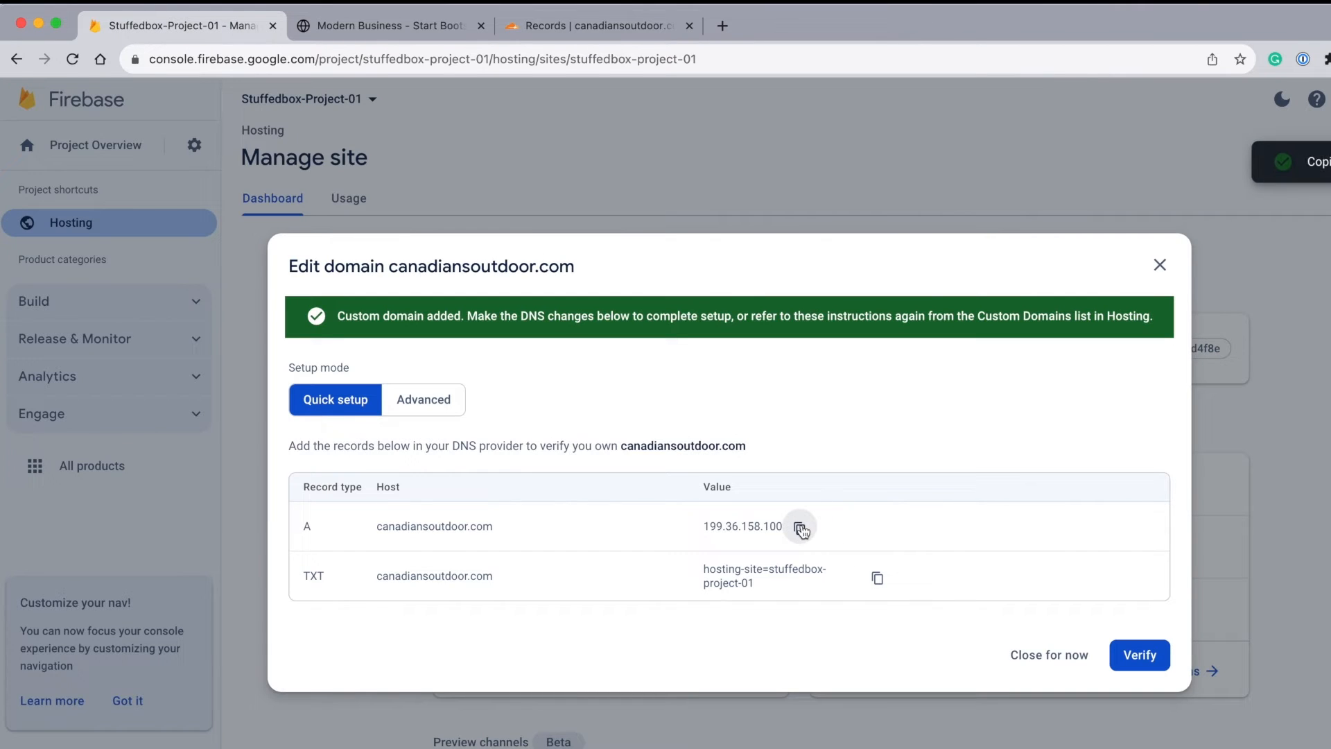
click(606, 27)
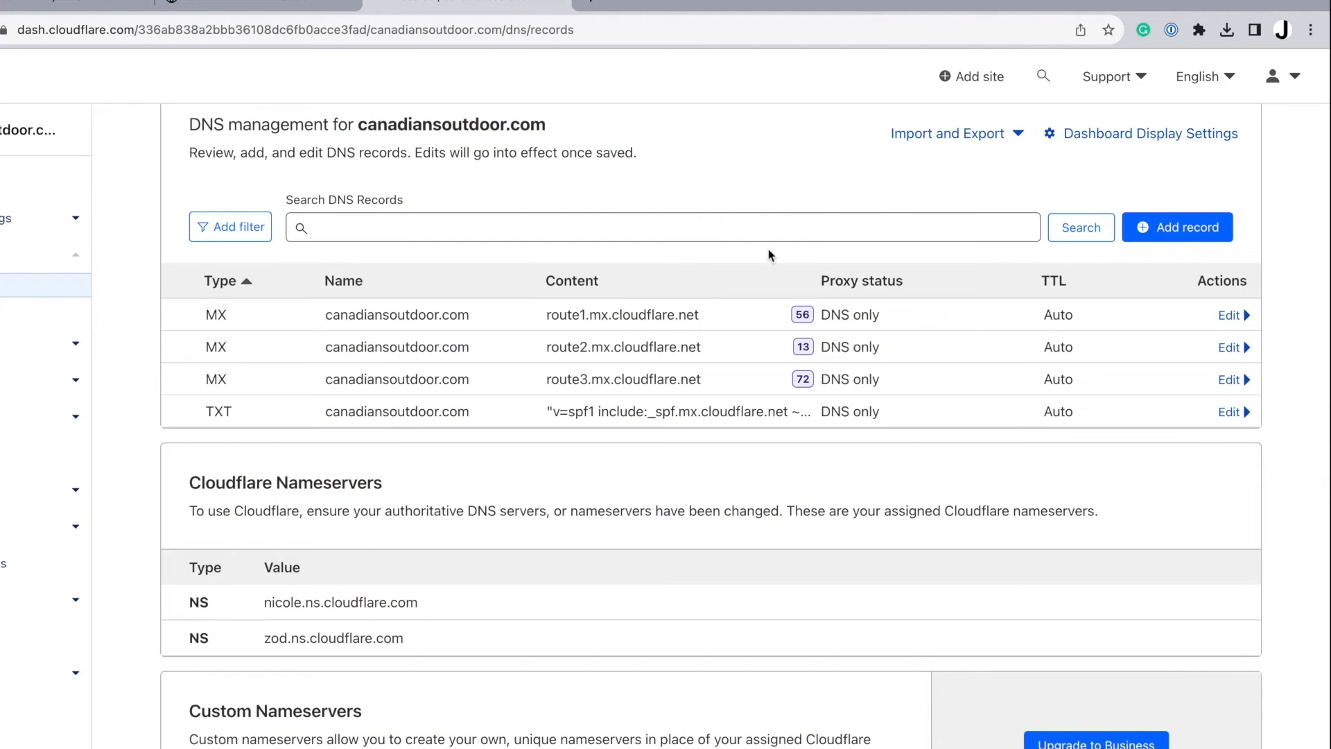
click(1175, 240)
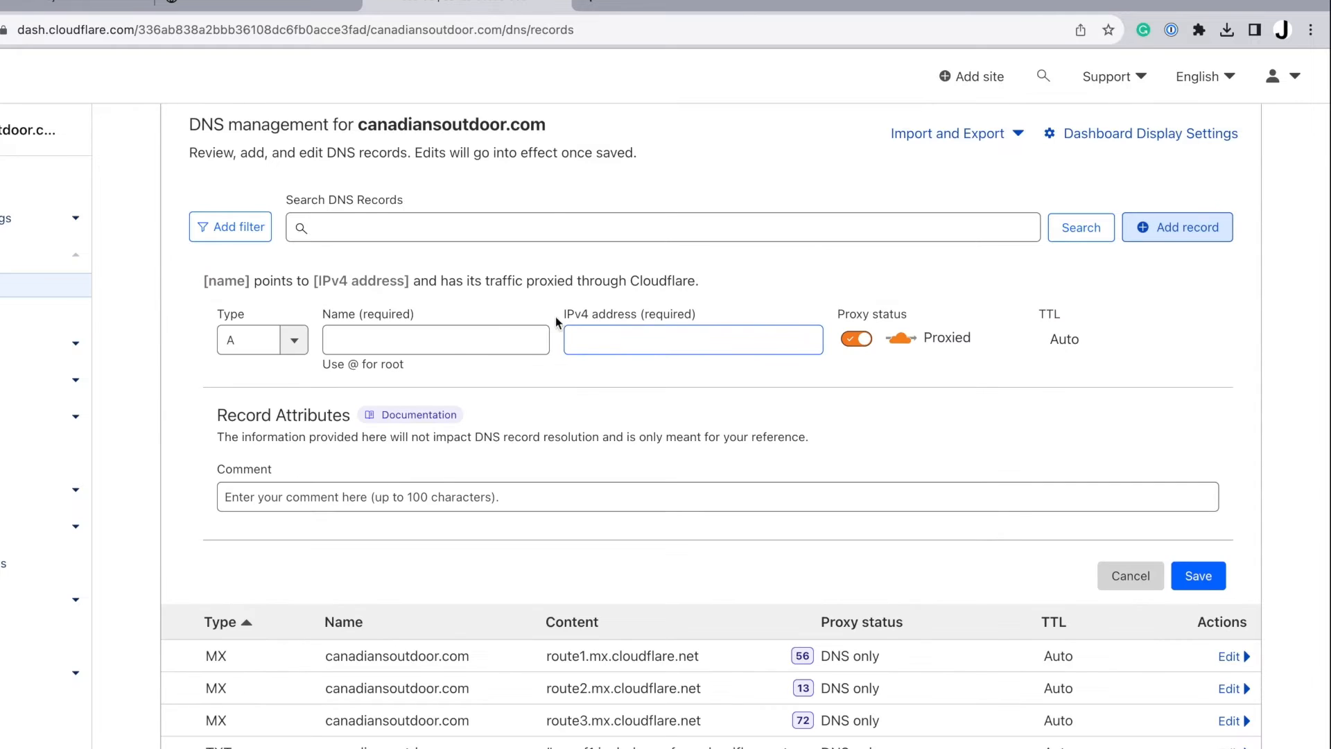
click(389, 353)
click(390, 343)
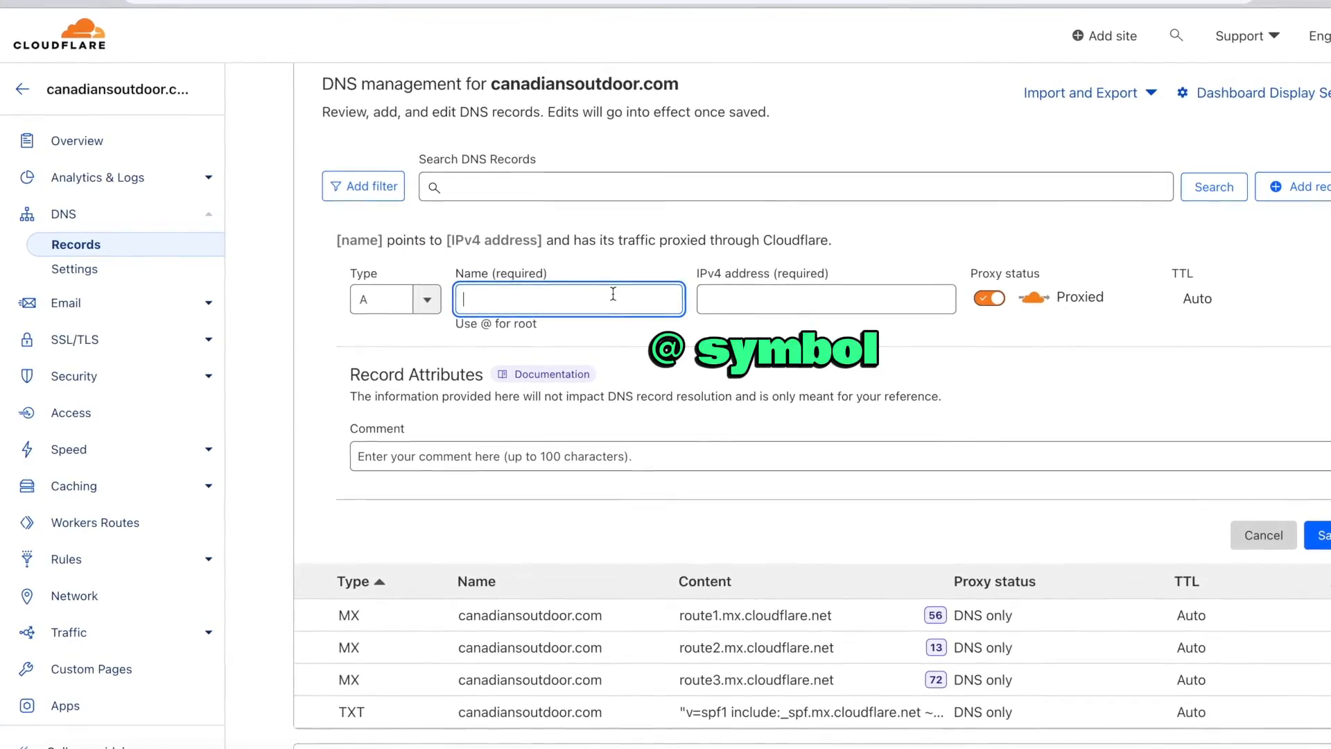
text(@)
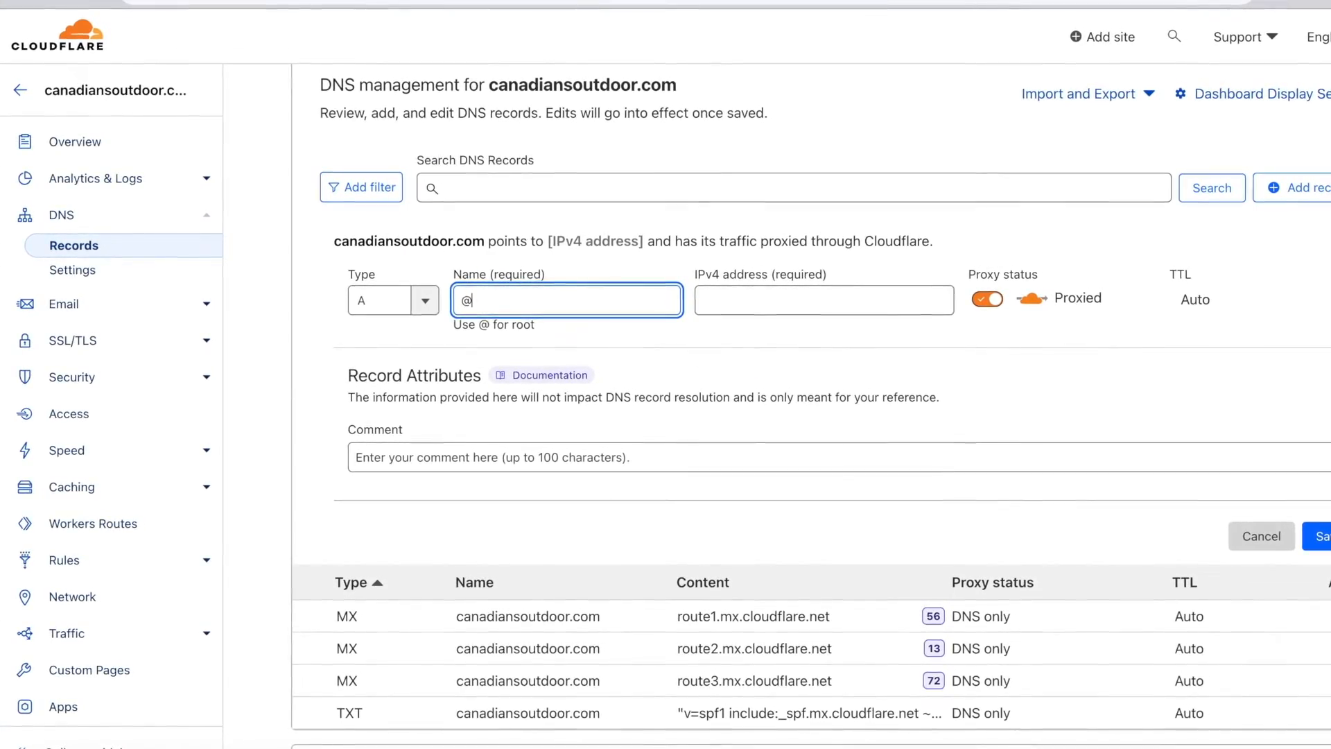
click(758, 301)
key(ctrl+v)
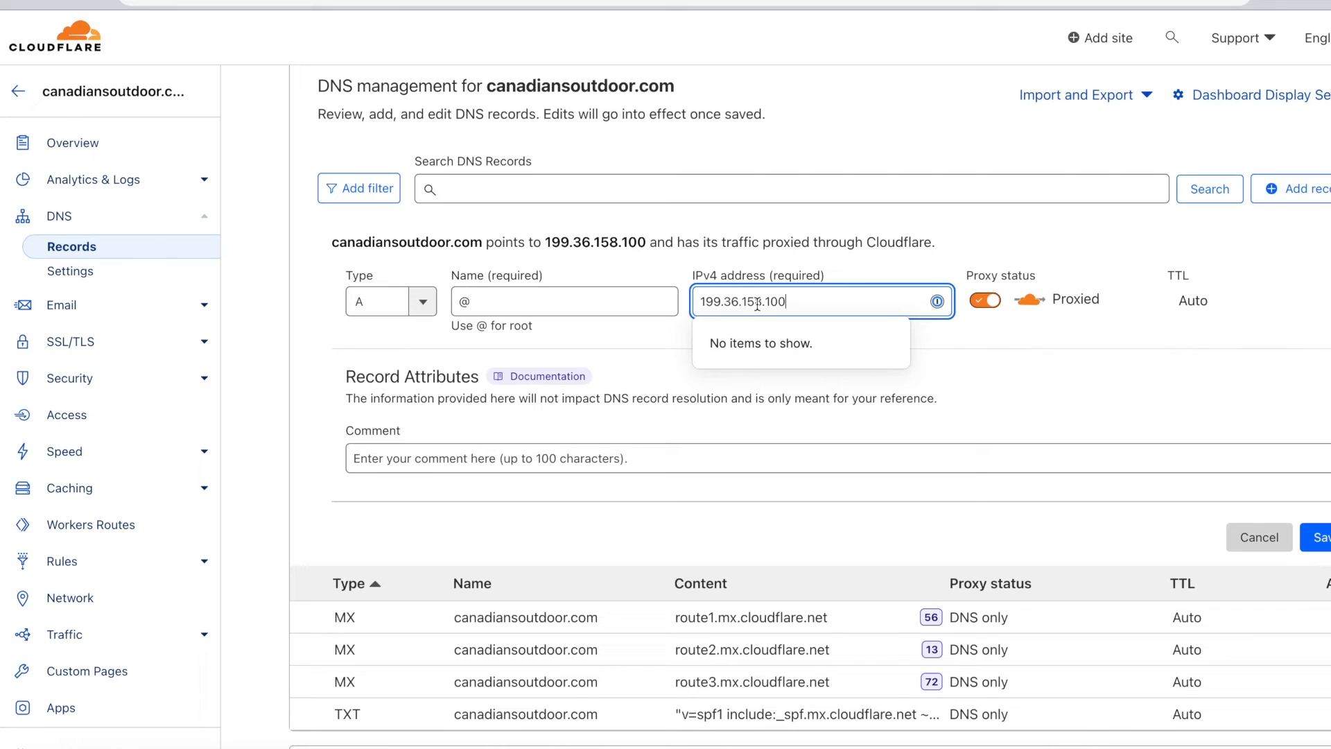
click(1001, 352)
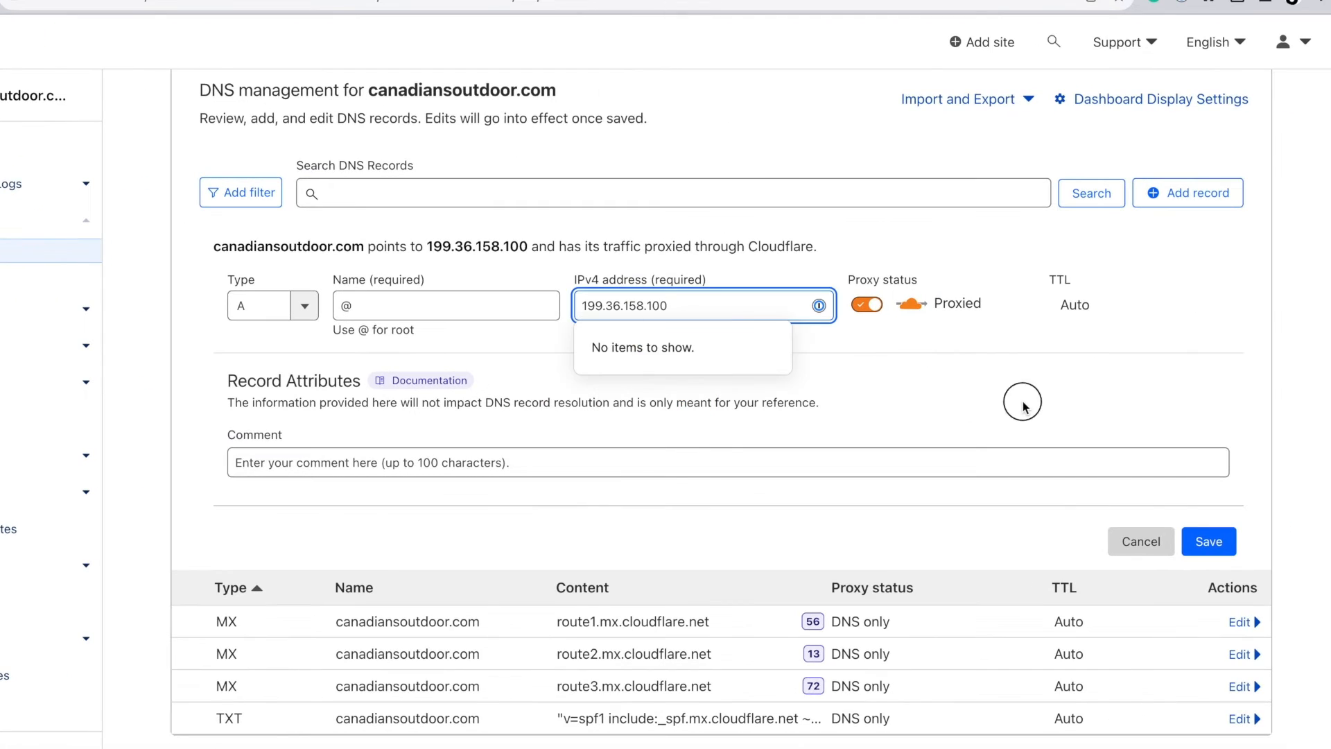
click(1140, 397)
click(1209, 542)
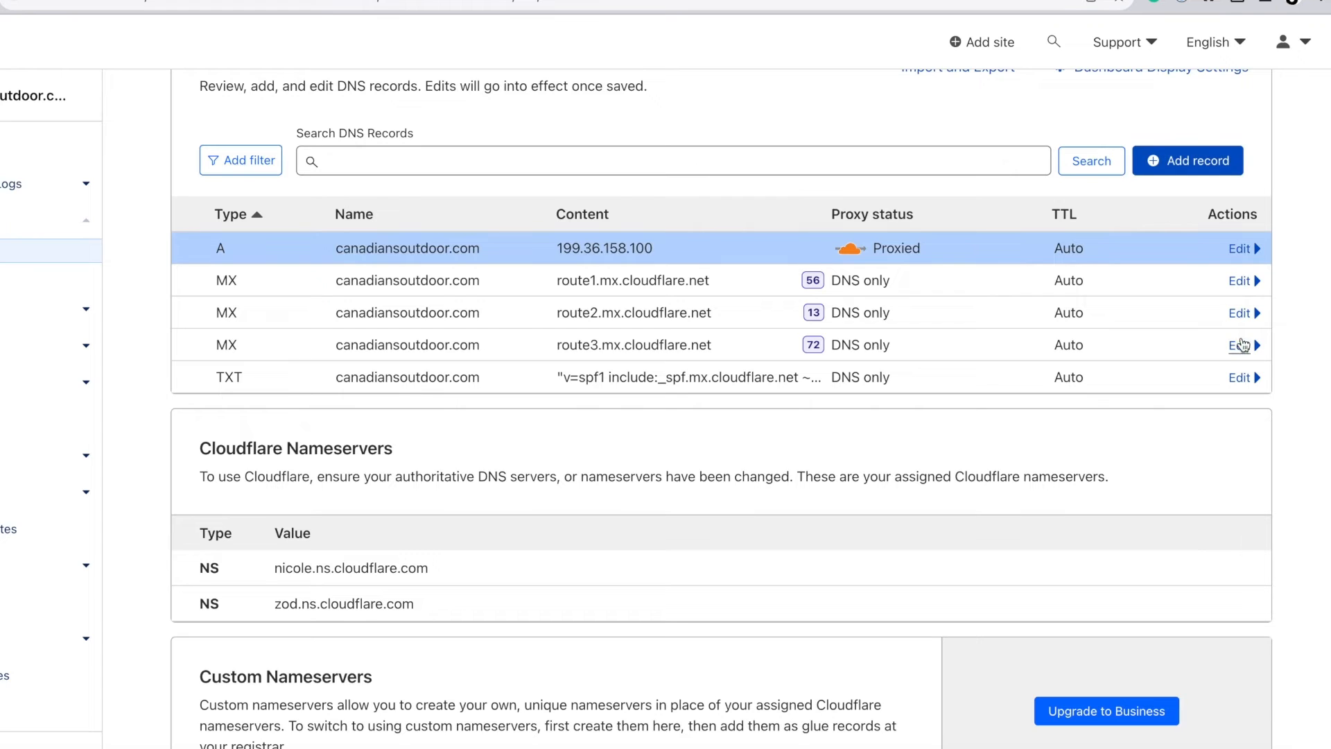
Start another DNS record for canadiansoutdoor.com and set its type to TXT
click(1204, 169)
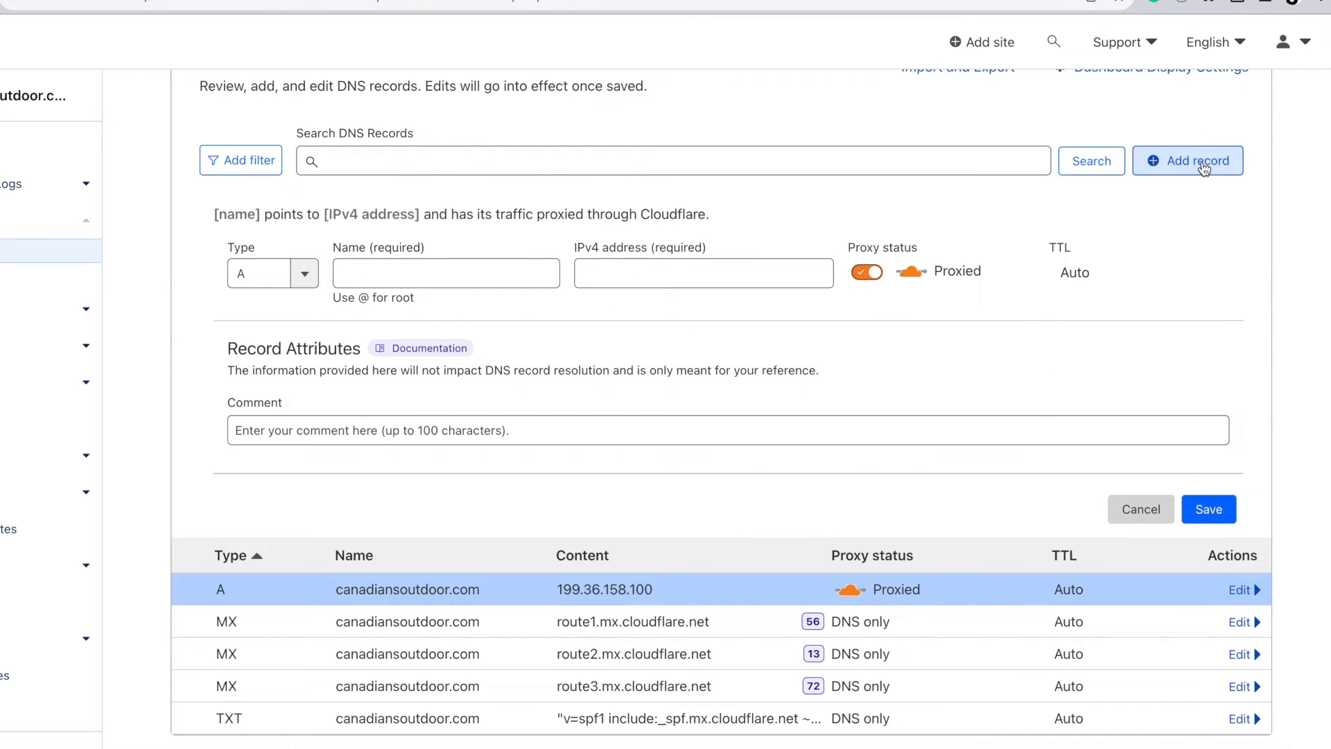
click(297, 271)
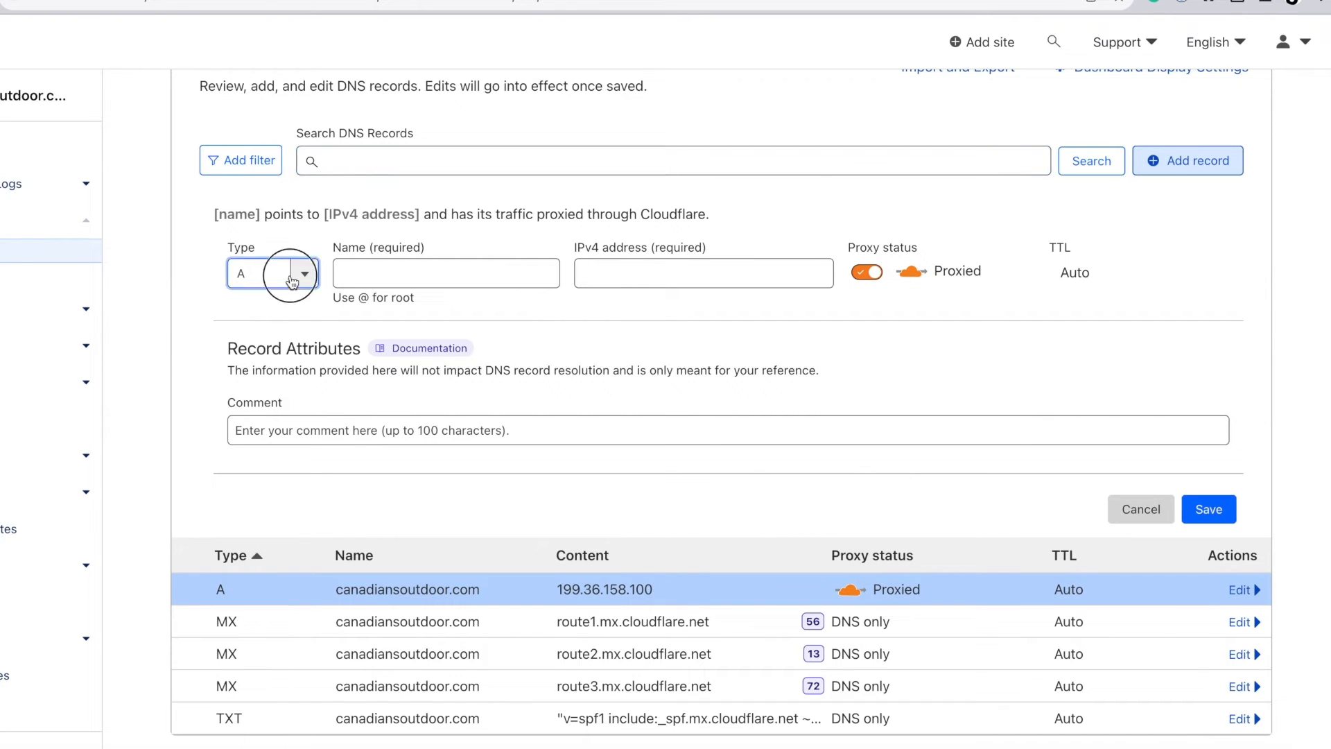
scroll(294, 408, down, 2)
scroll(294, 408, down, 5)
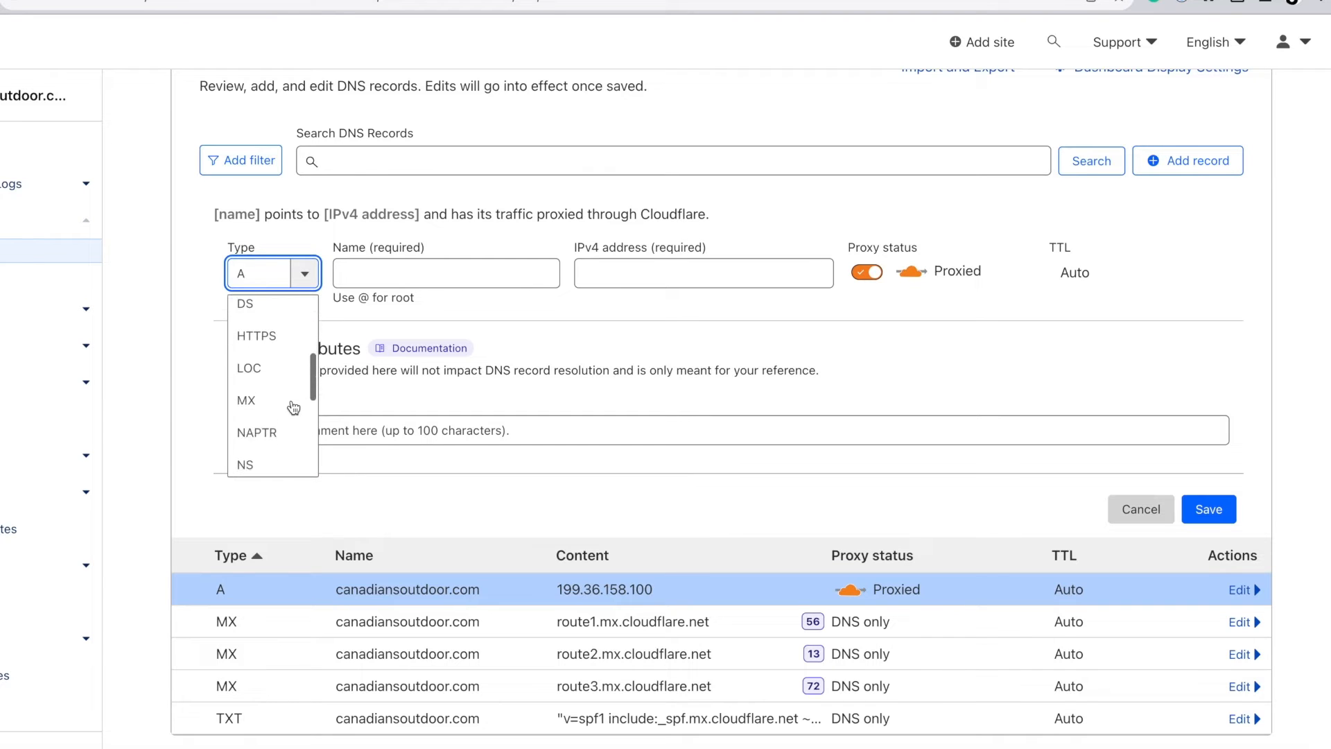
click(262, 428)
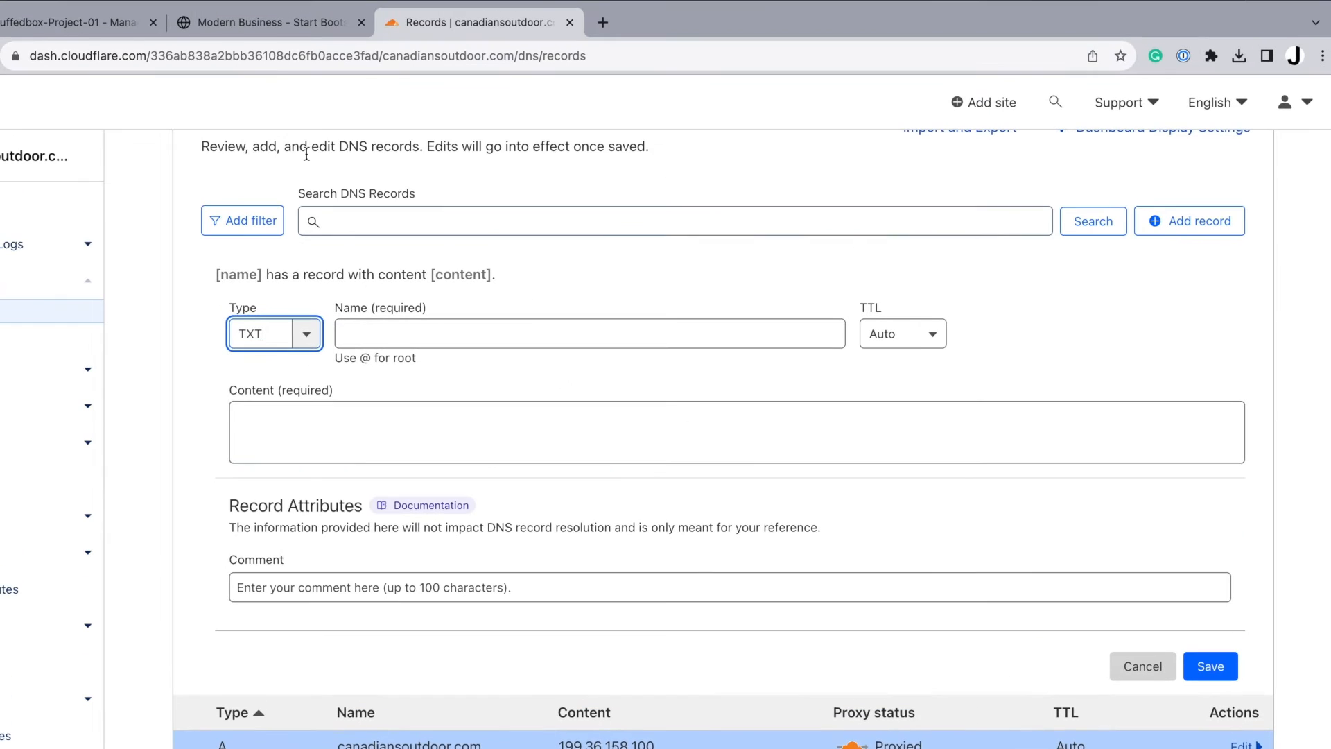
Copy Firebase's TXT value and save the Cloudflare TXT record with name @ and content hosting-site=stuffedbox-project-01
click(72, 26)
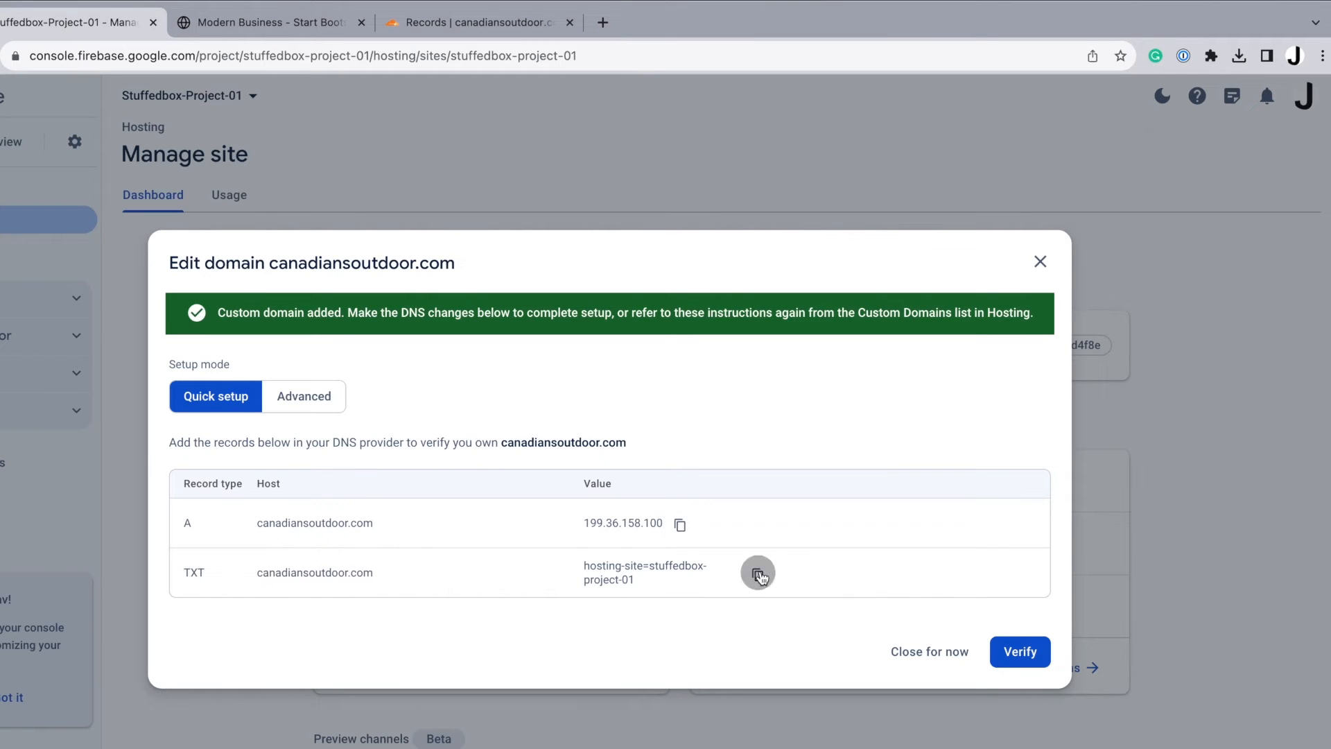
click(758, 574)
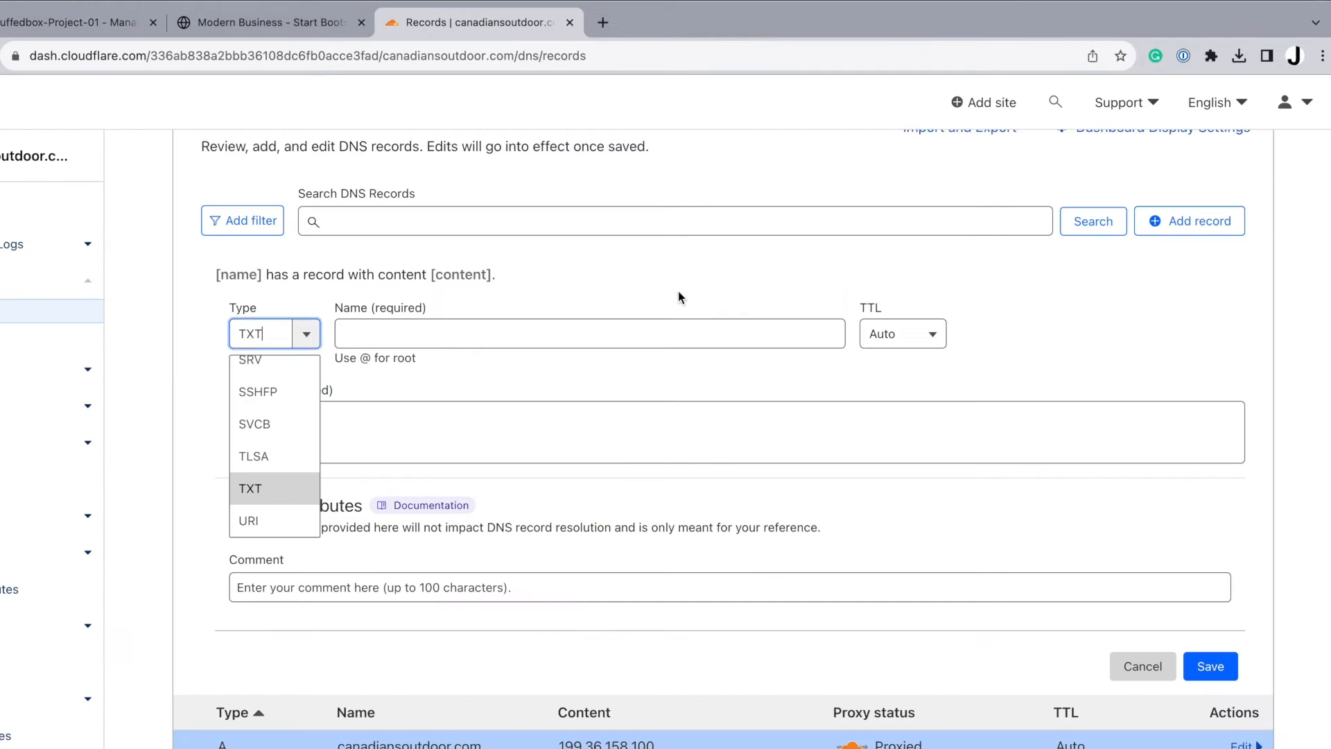
click(499, 23)
click(590, 334)
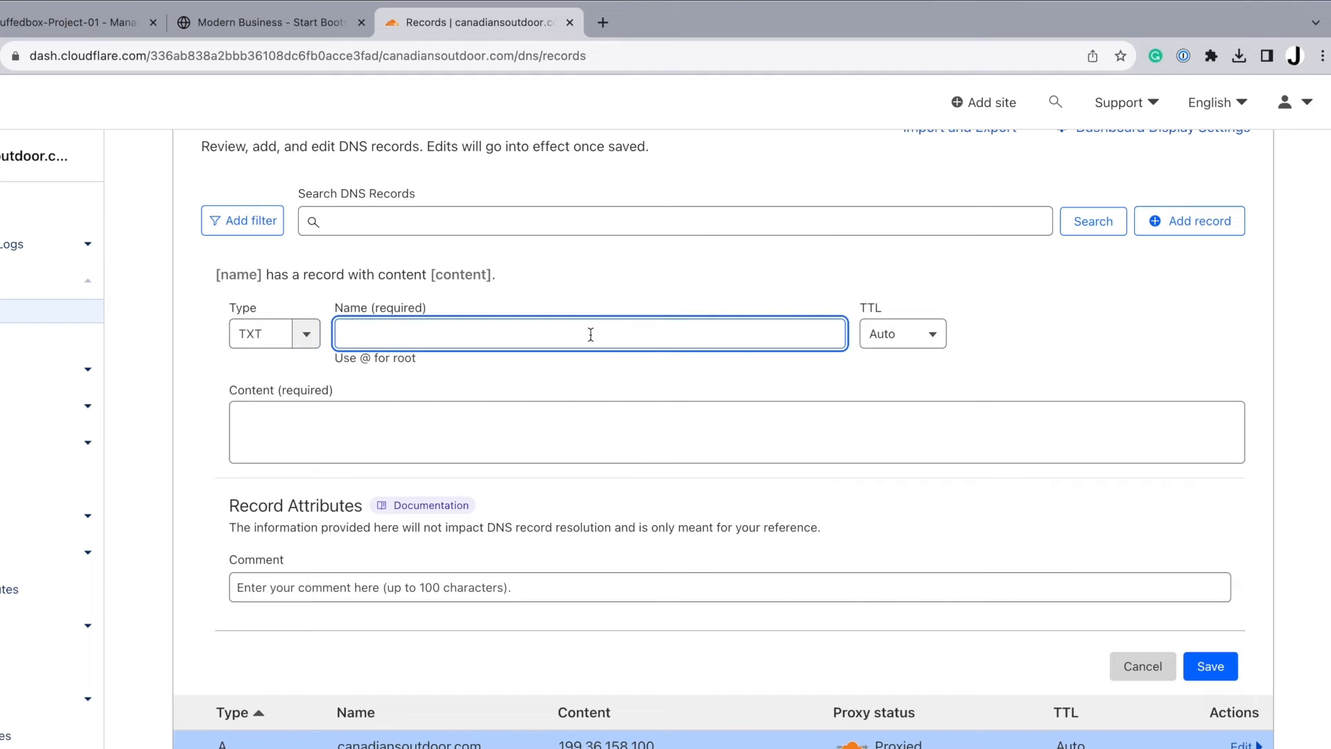
text(@)
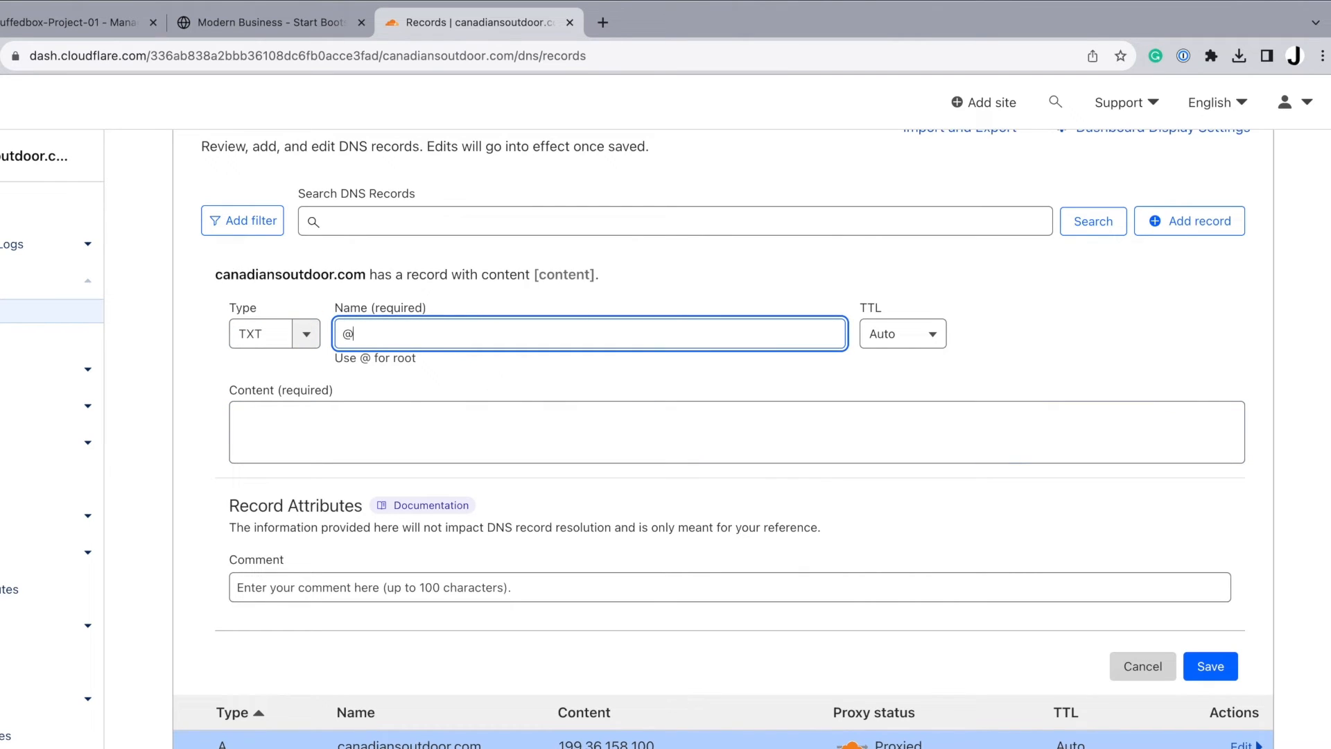
click(624, 434)
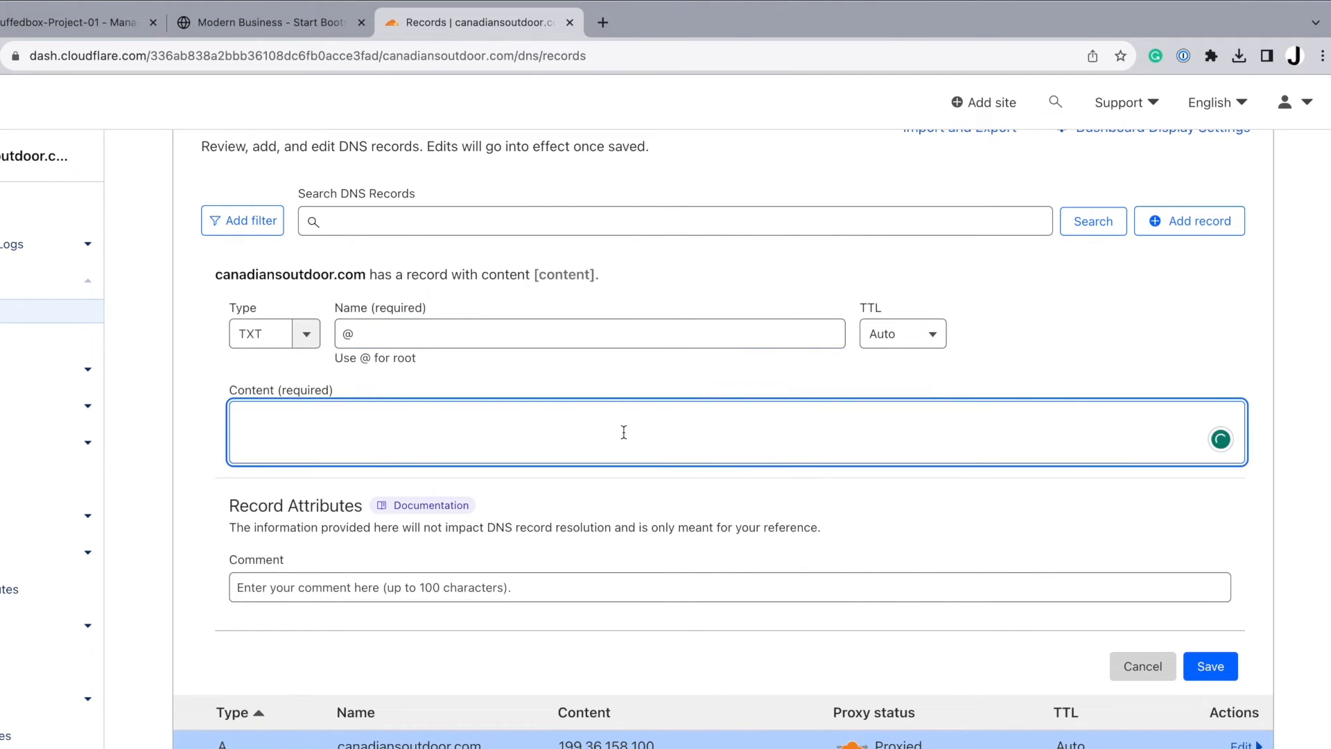
key(super+v)
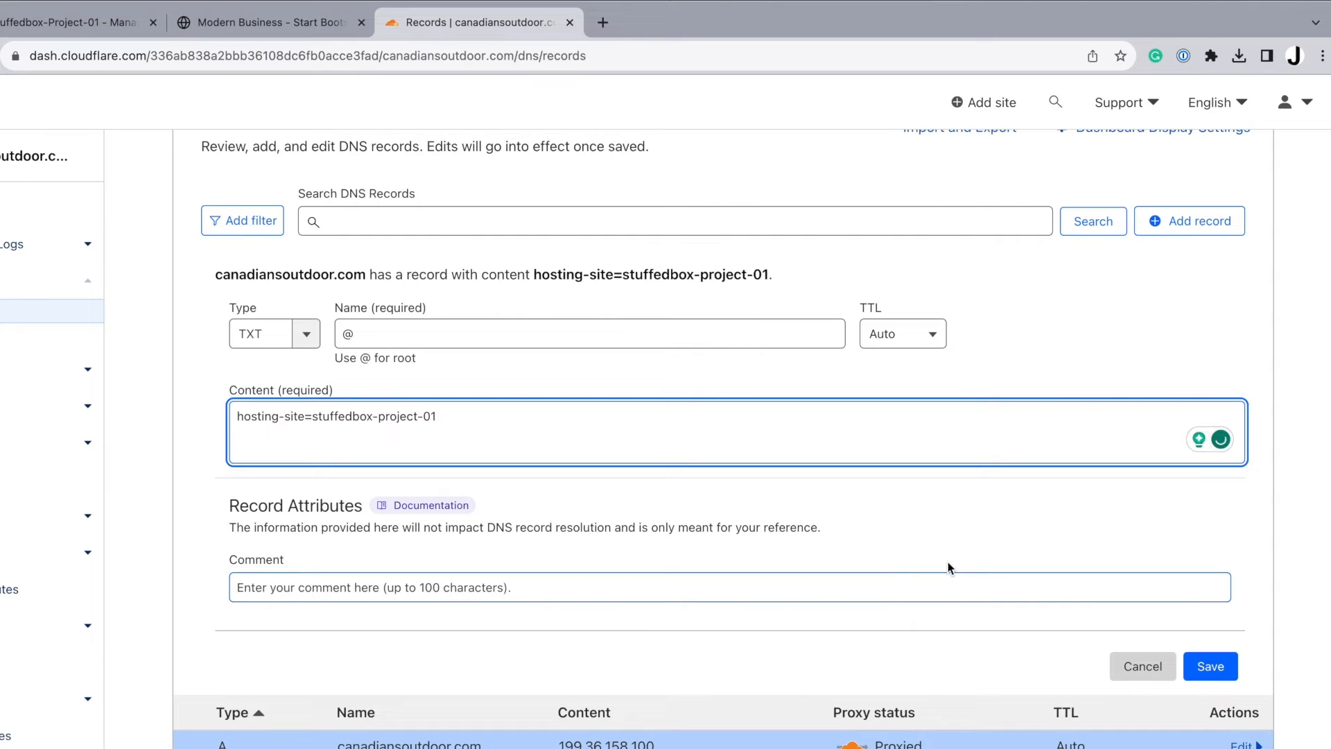
click(1218, 670)
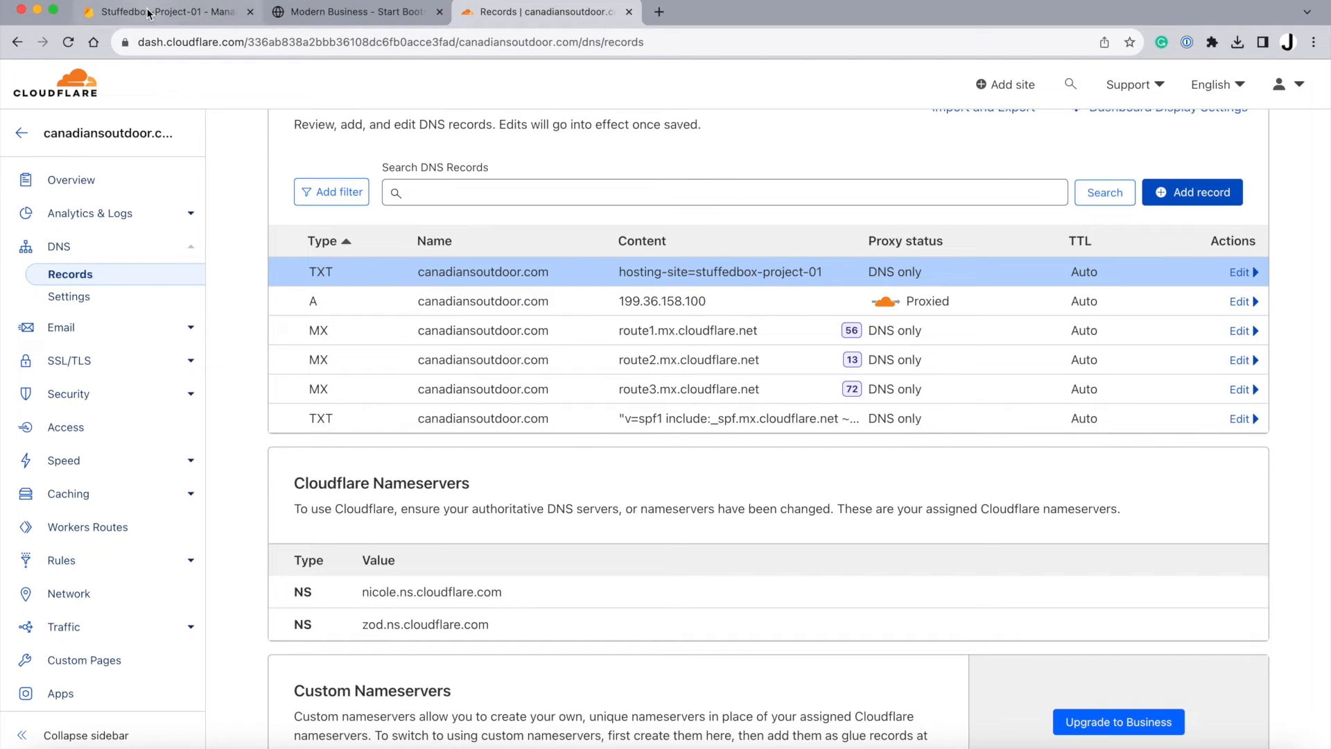
Return to the Firebase console and close the canadiansoutdoor.com setup instructions for now
click(150, 14)
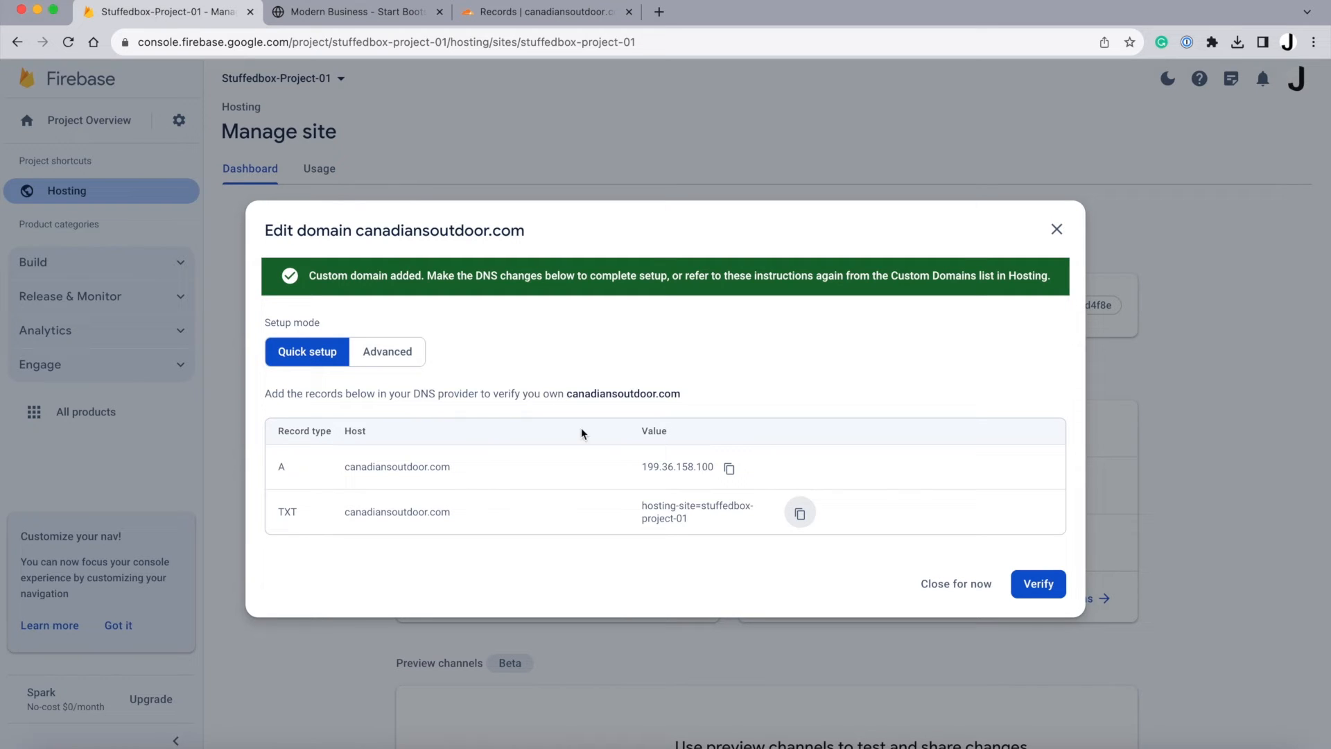
click(978, 596)
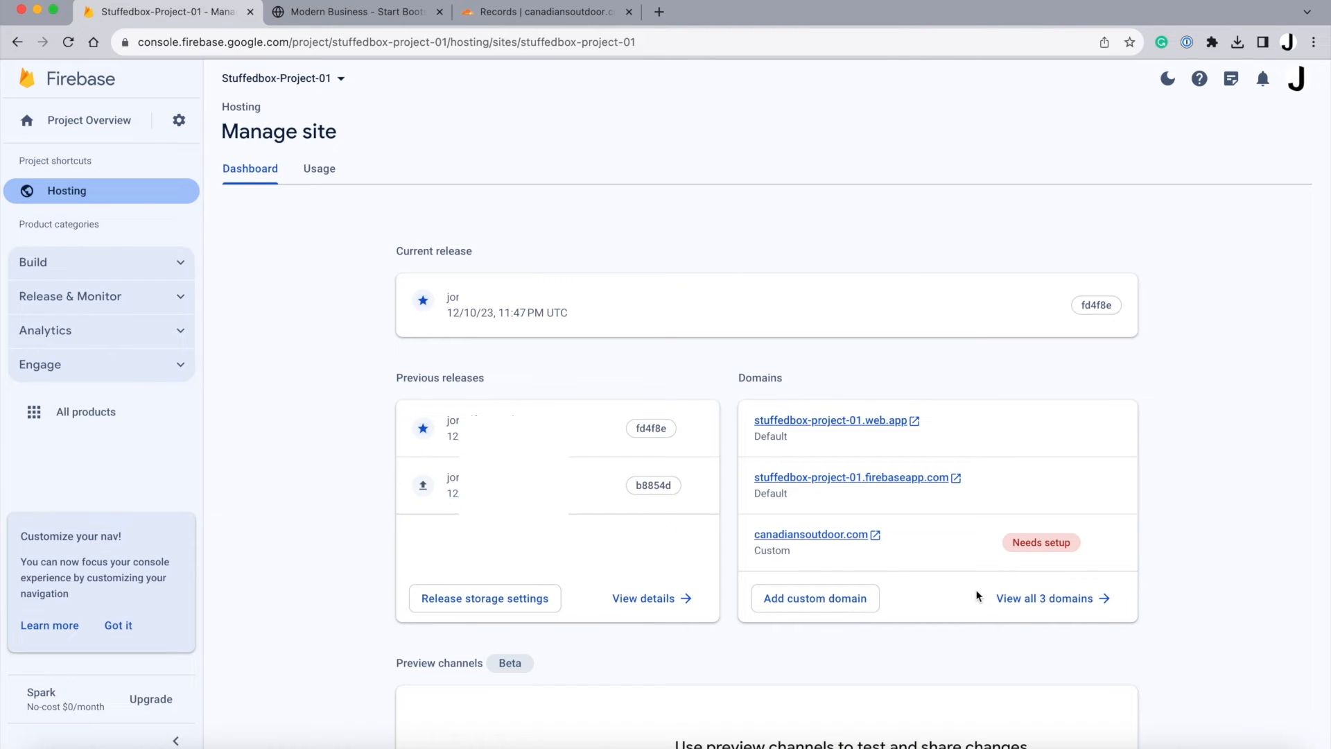
Review the project's Hosting usage metrics, the available reporting periods and the Usage and billing quotas
click(329, 170)
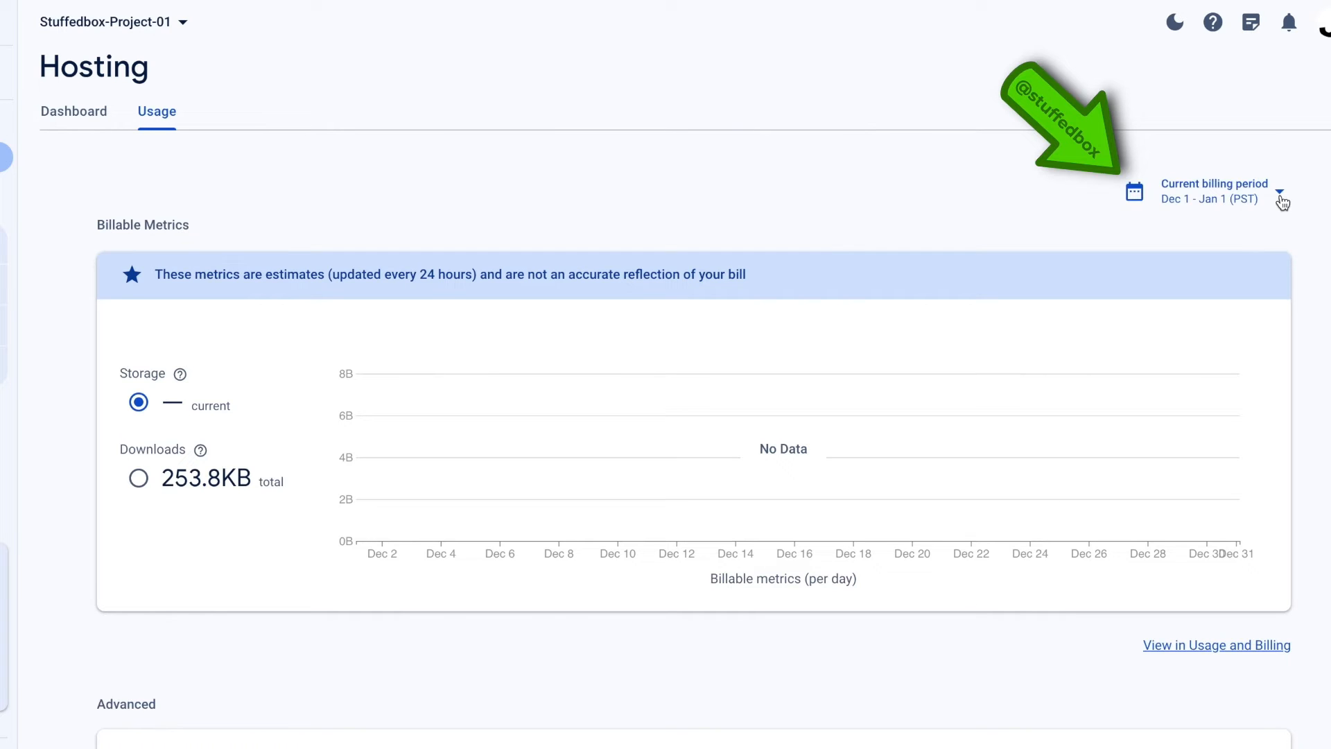
click(1281, 197)
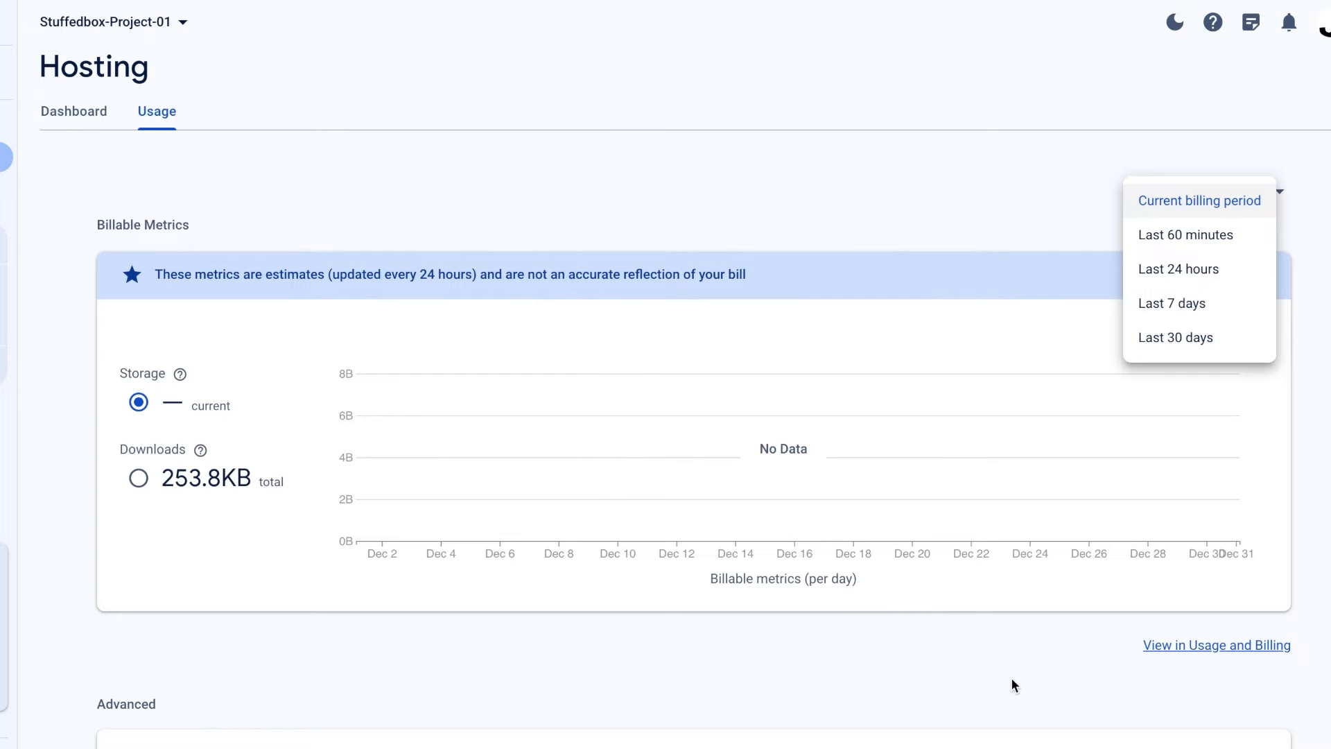
click(986, 690)
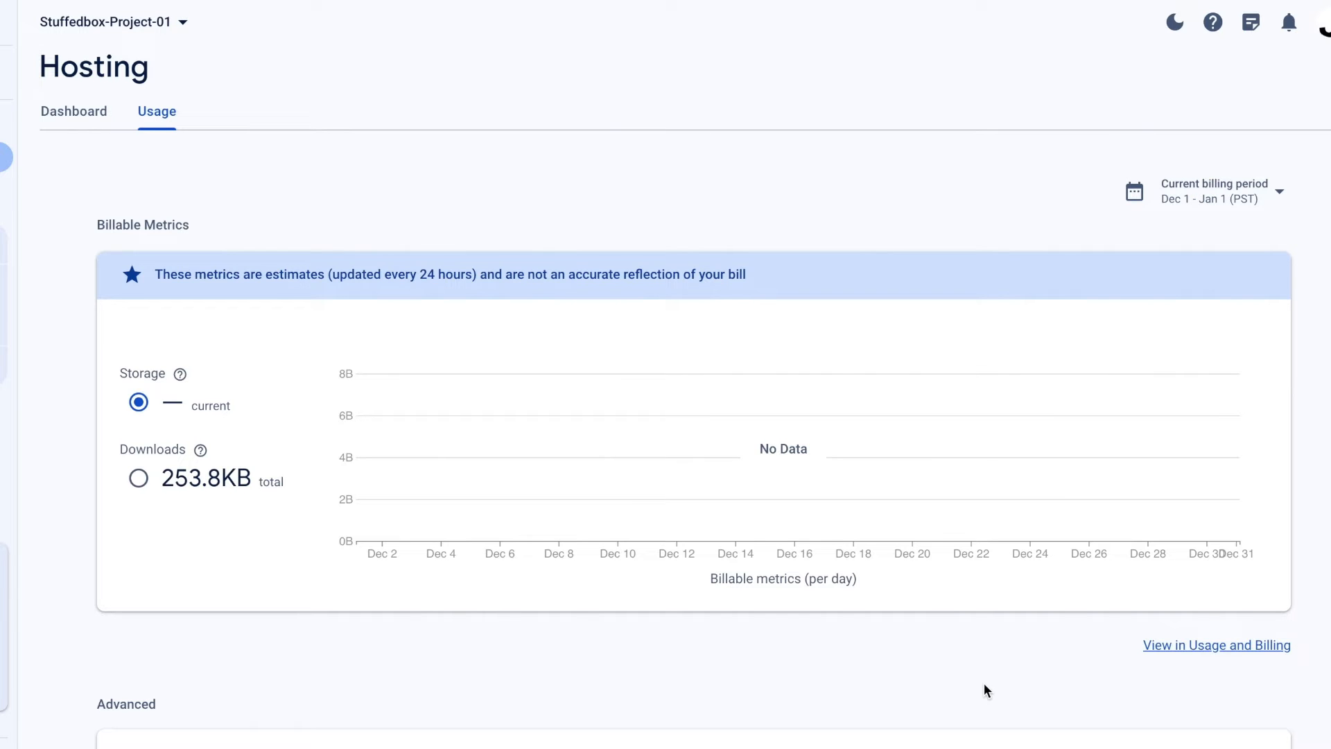
scroll(984, 685, down, 1)
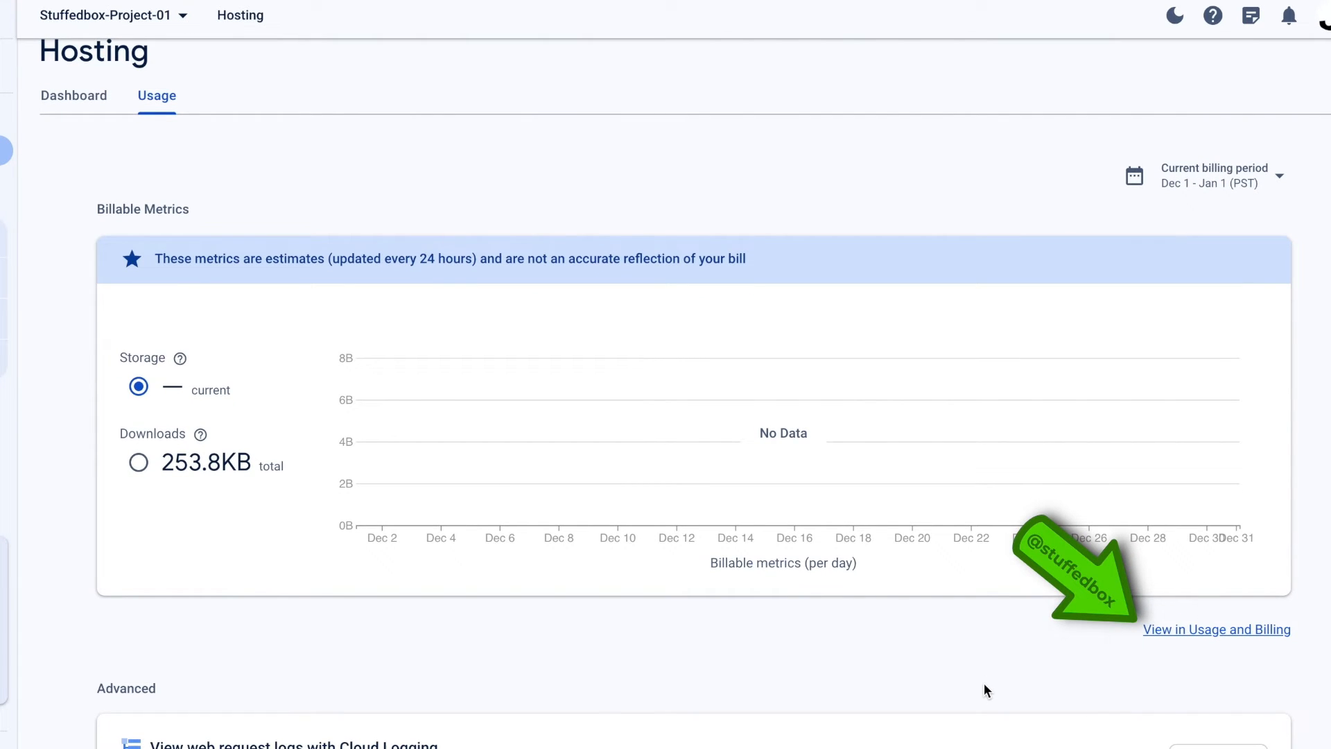
click(1162, 631)
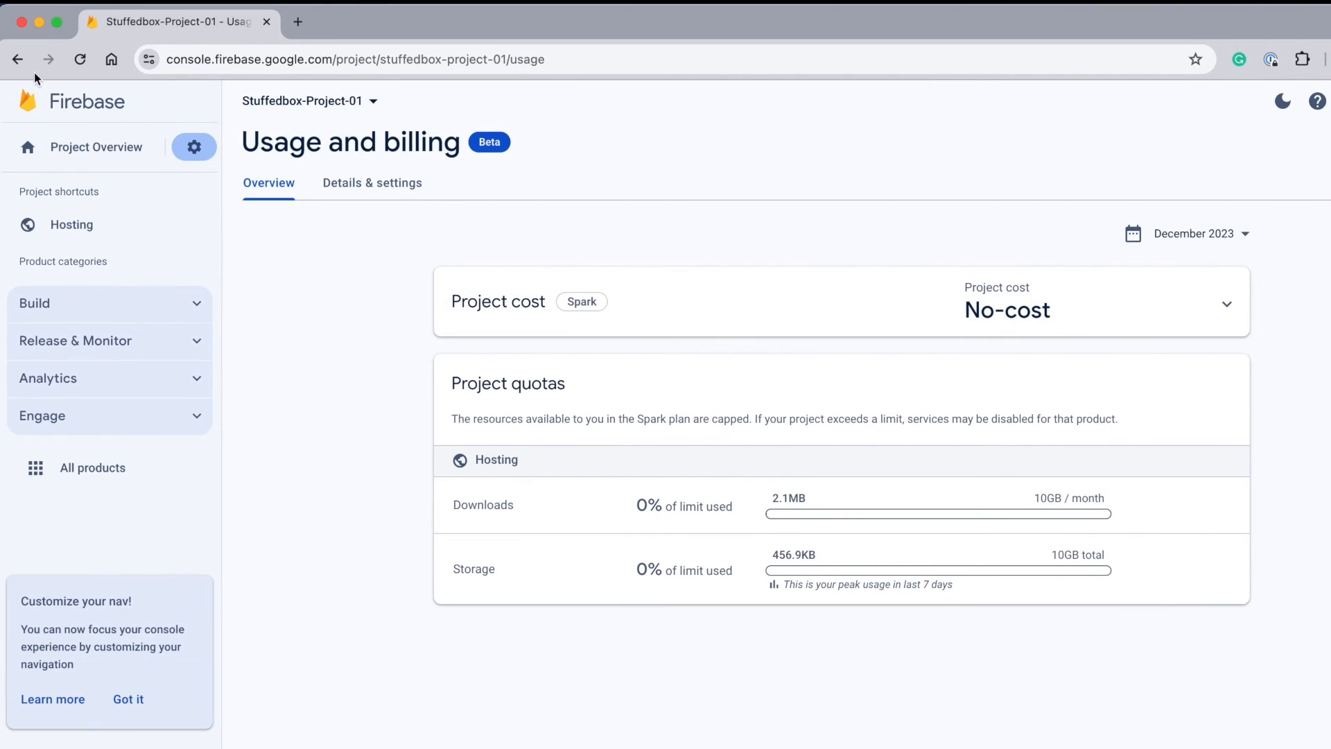
click(7, 64)
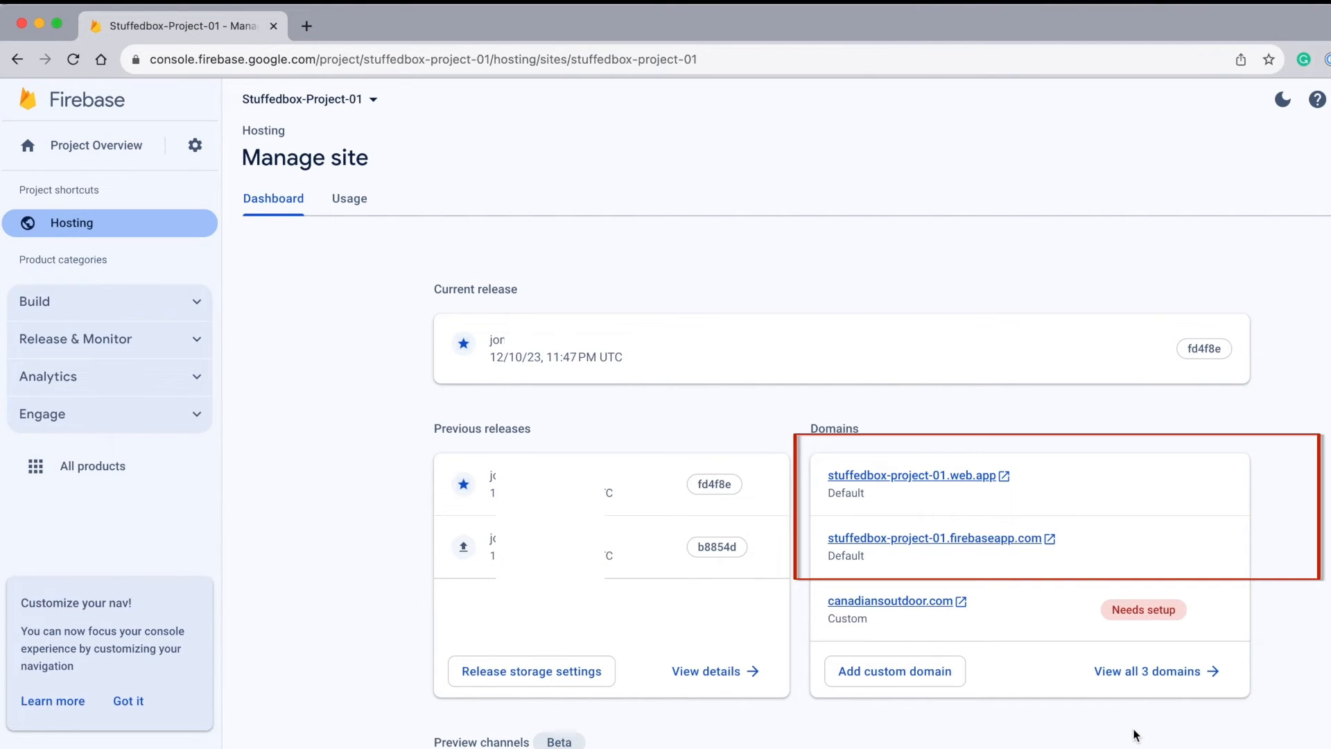
Check the pending setup details of canadiansoutdoor.com in Firebase and open its Cloudflare DNS records in a new browser tab
click(1160, 612)
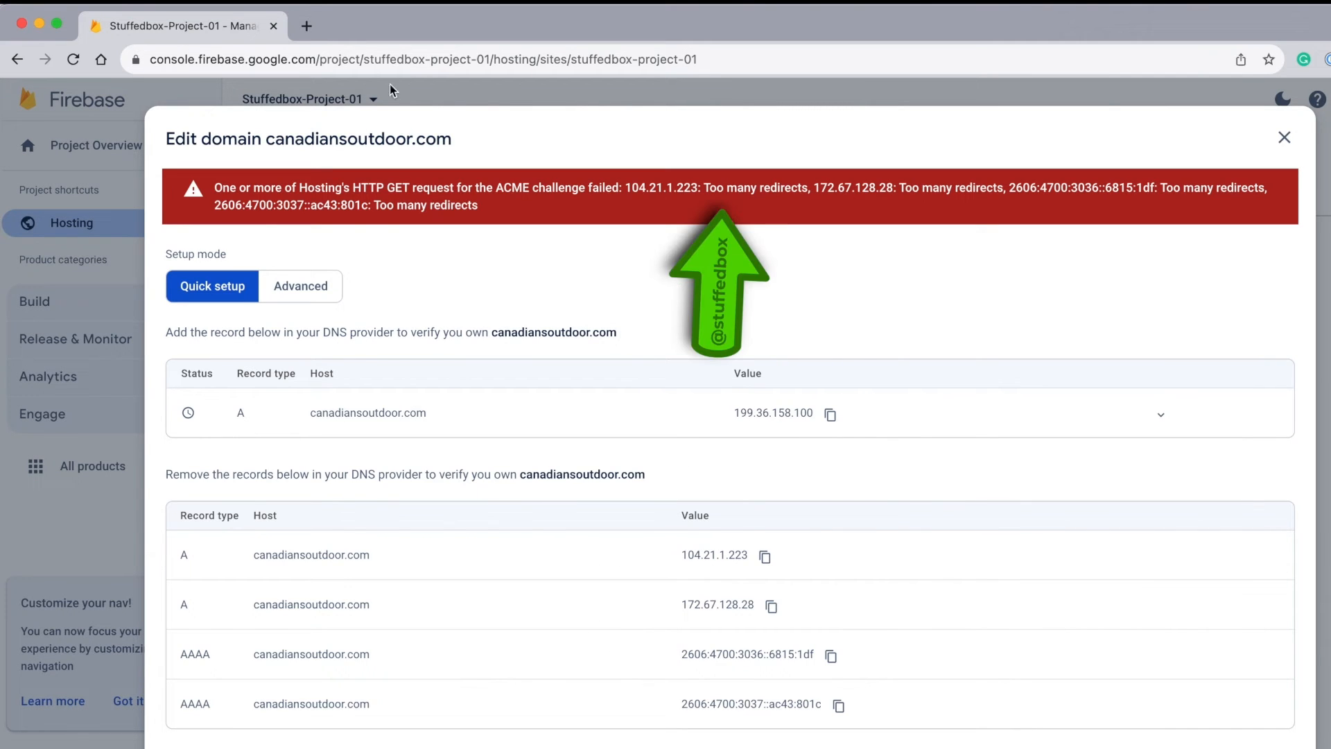
click(305, 26)
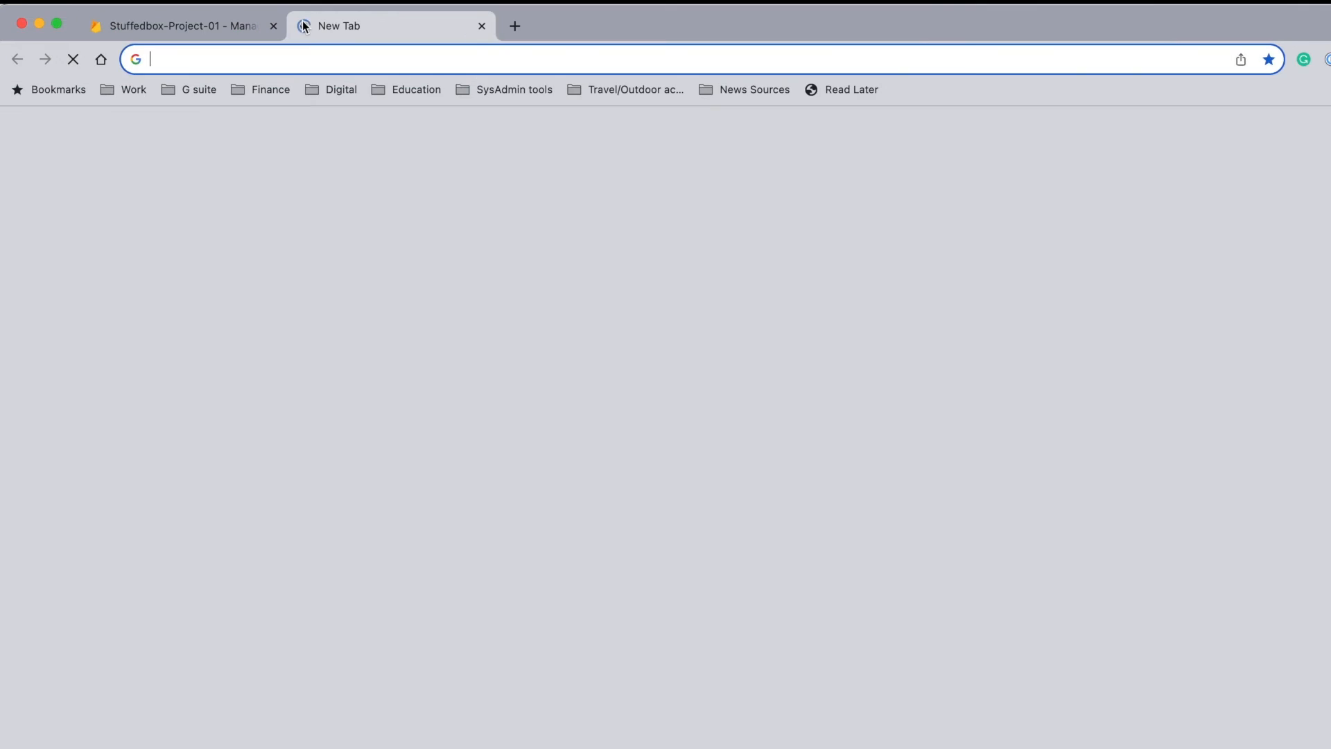
text(clou)
key(Return)
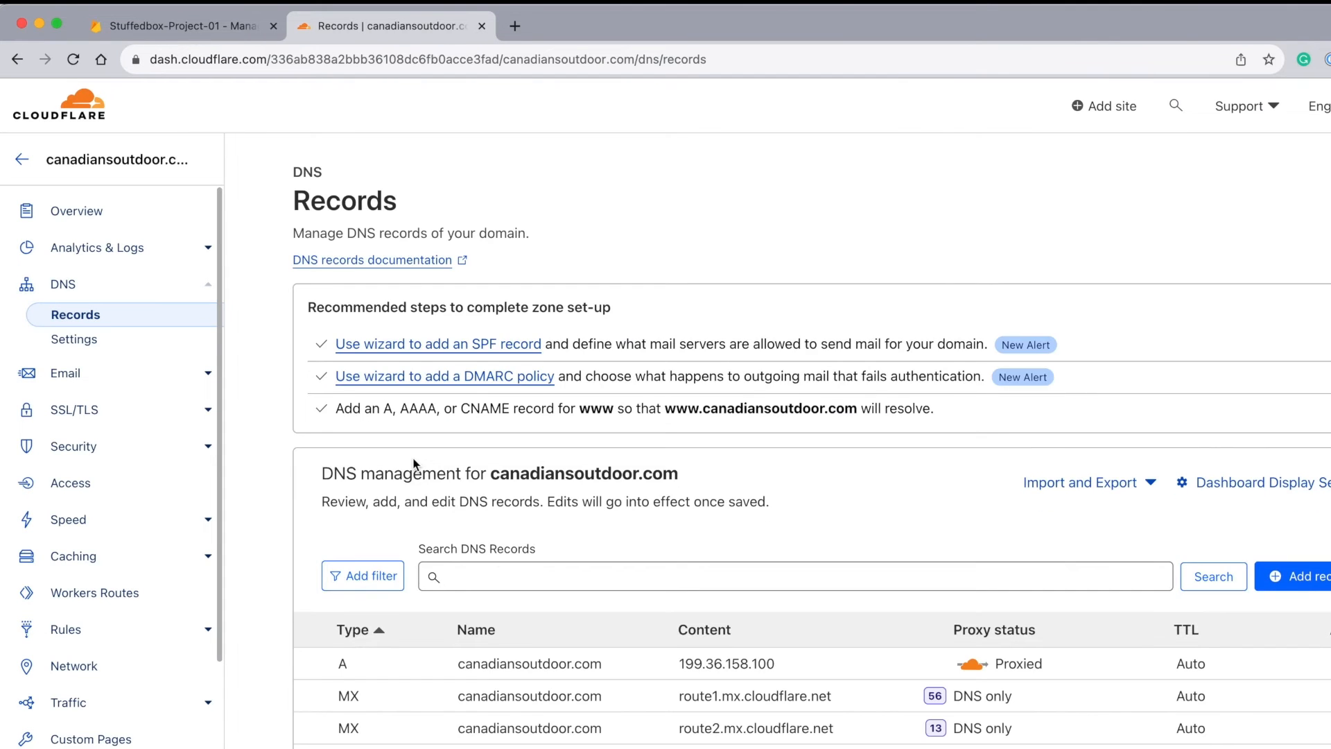
scroll(416, 464, down, 5)
scroll(414, 465, up, 1)
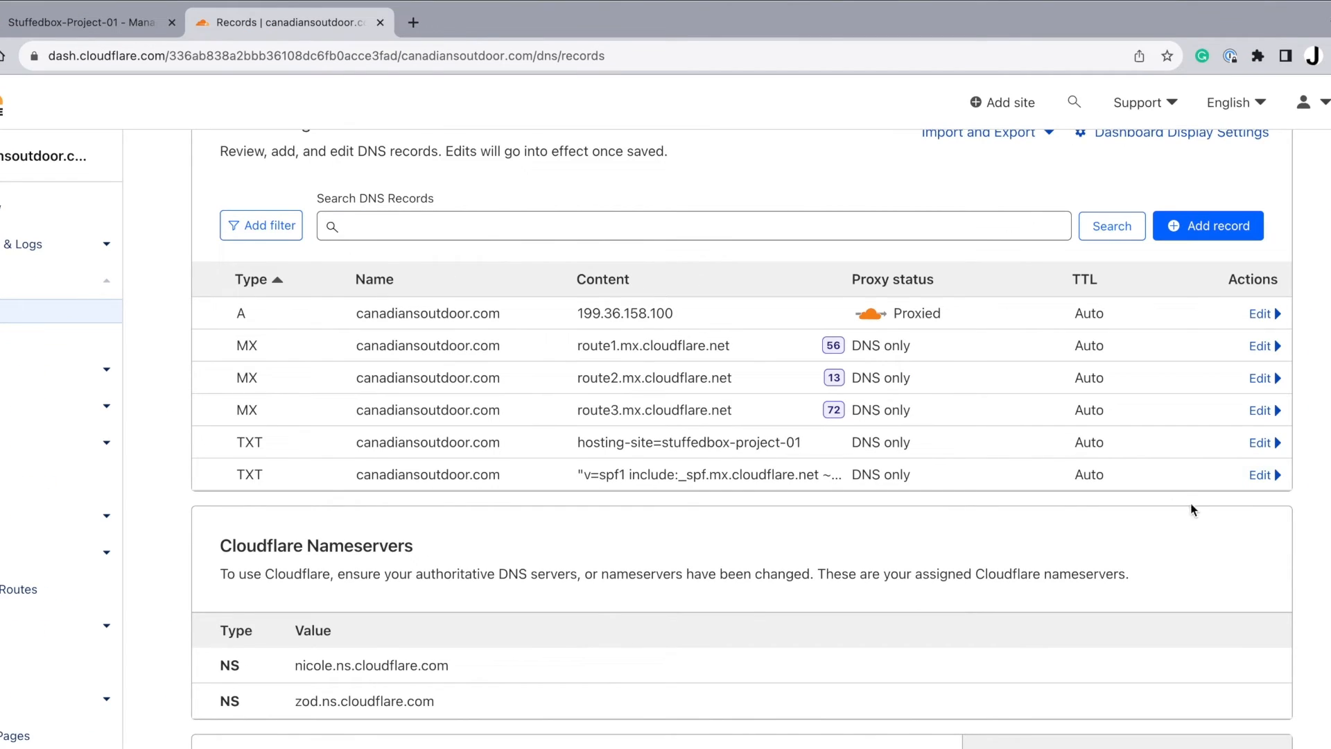
Switch the canadiansoutdoor.com A record with address 199.36.158.100 to DNS only and save it
click(1261, 315)
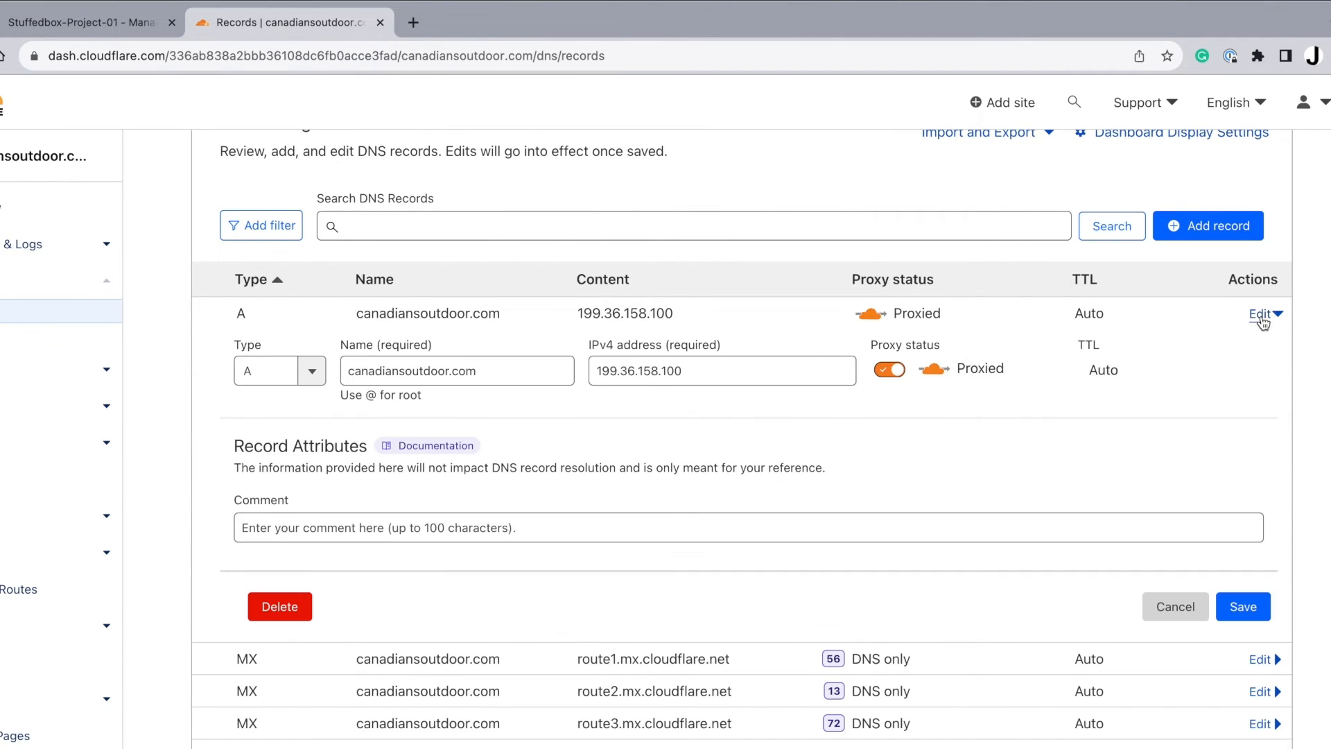
click(890, 369)
click(1191, 527)
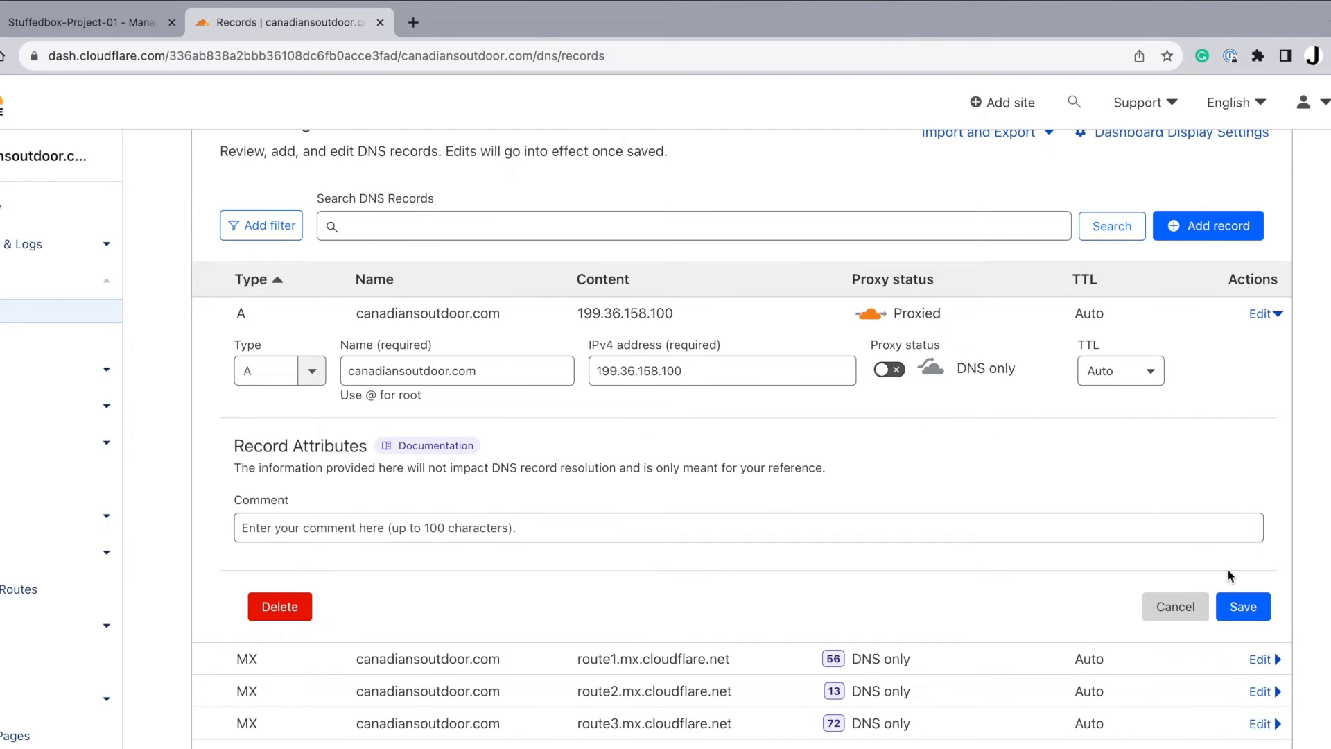
click(1244, 605)
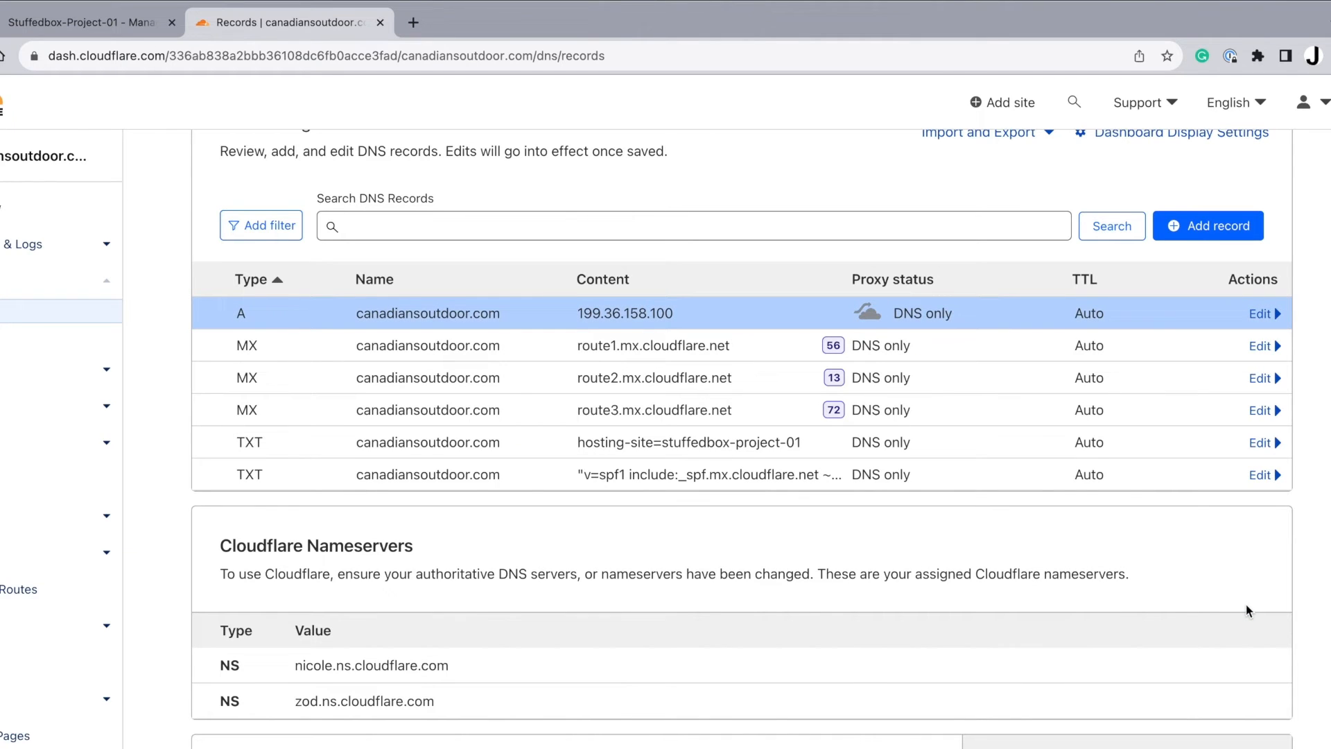
Return to Firebase, finish the canadiansoutdoor.com setup from the full domain list and check its certificate status
click(119, 27)
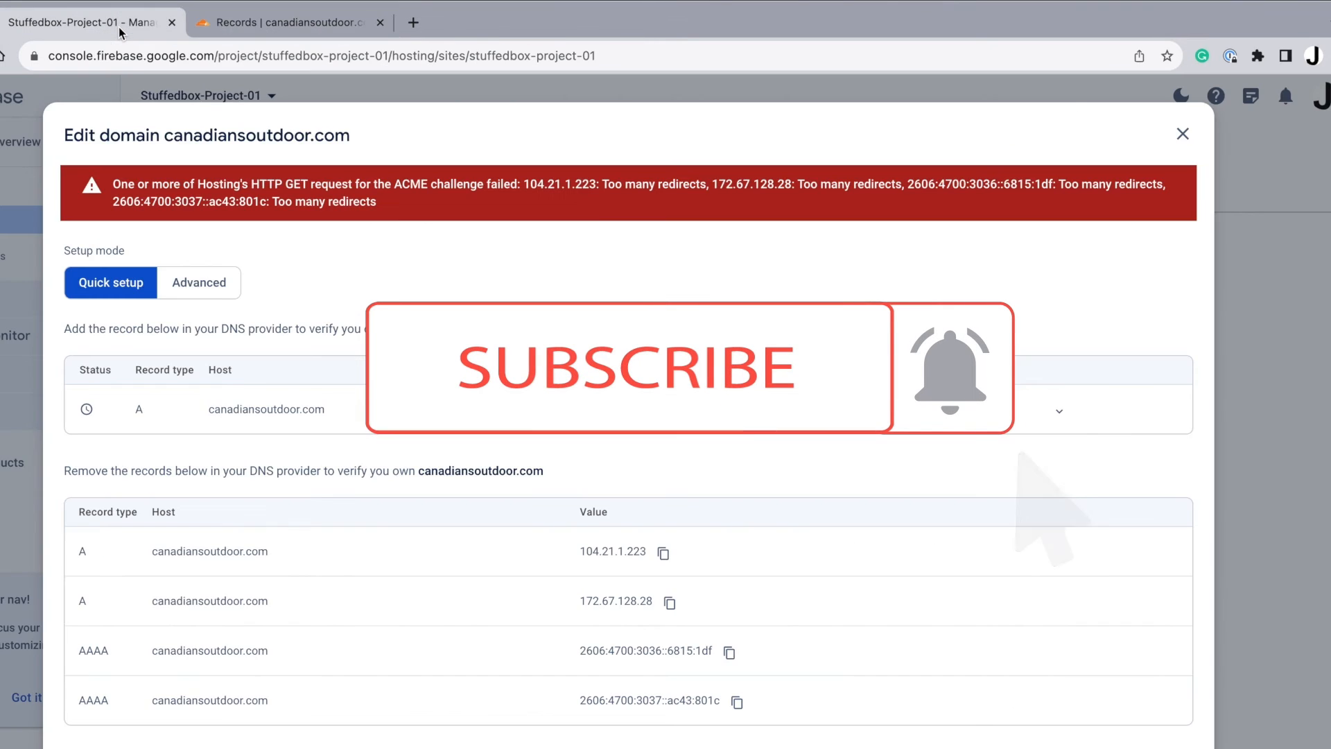
click(1183, 133)
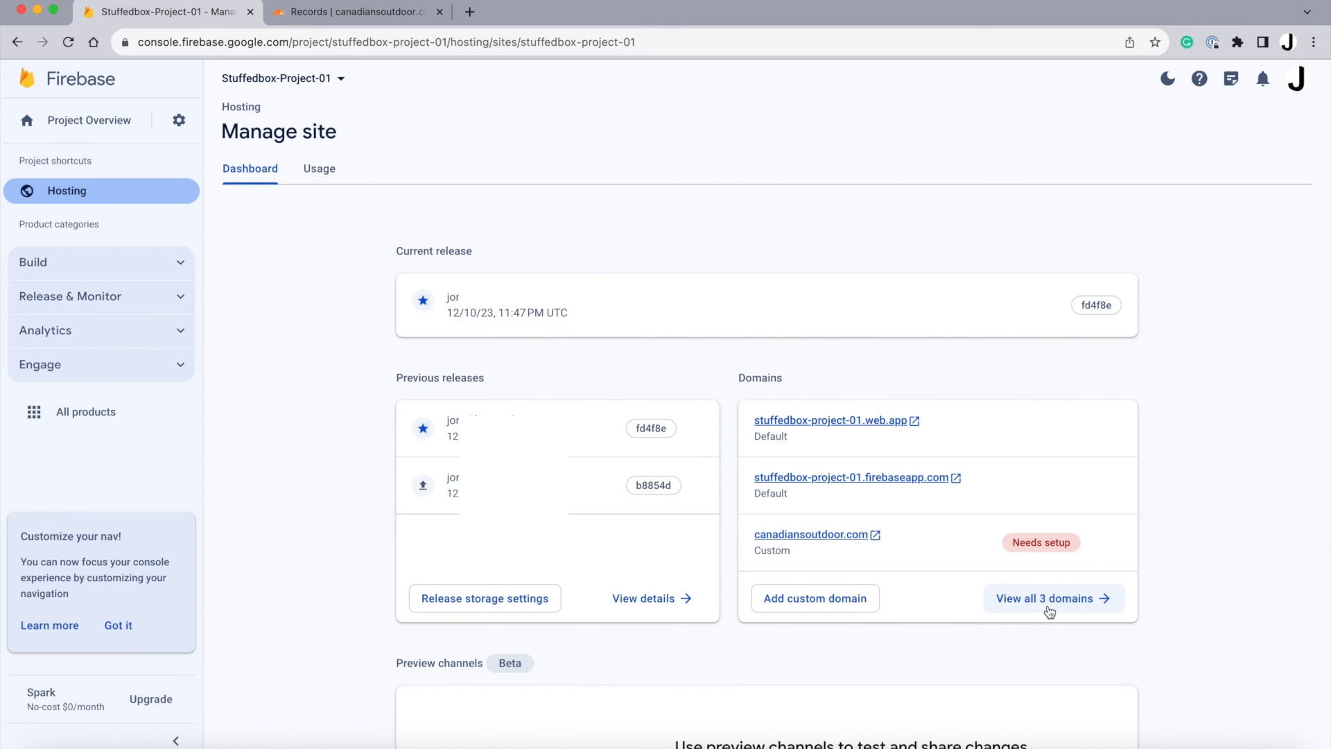
click(1049, 607)
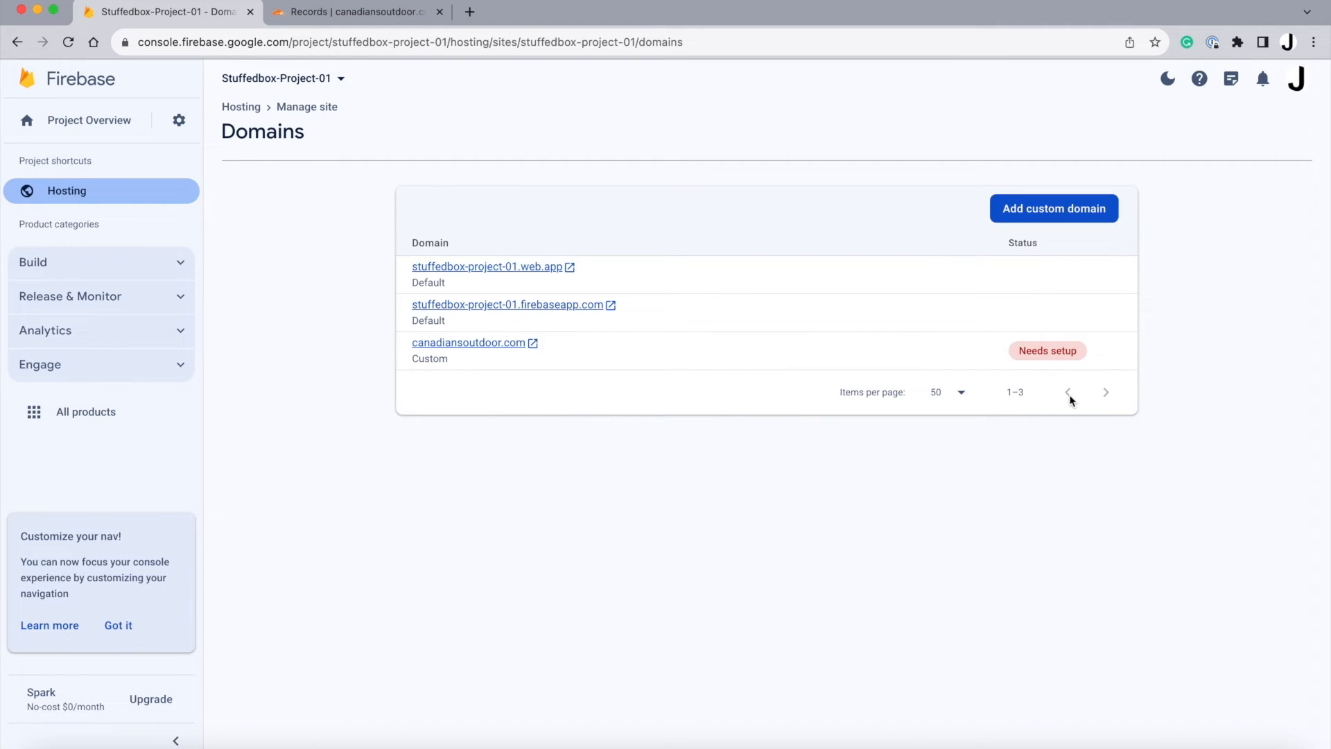
click(1054, 352)
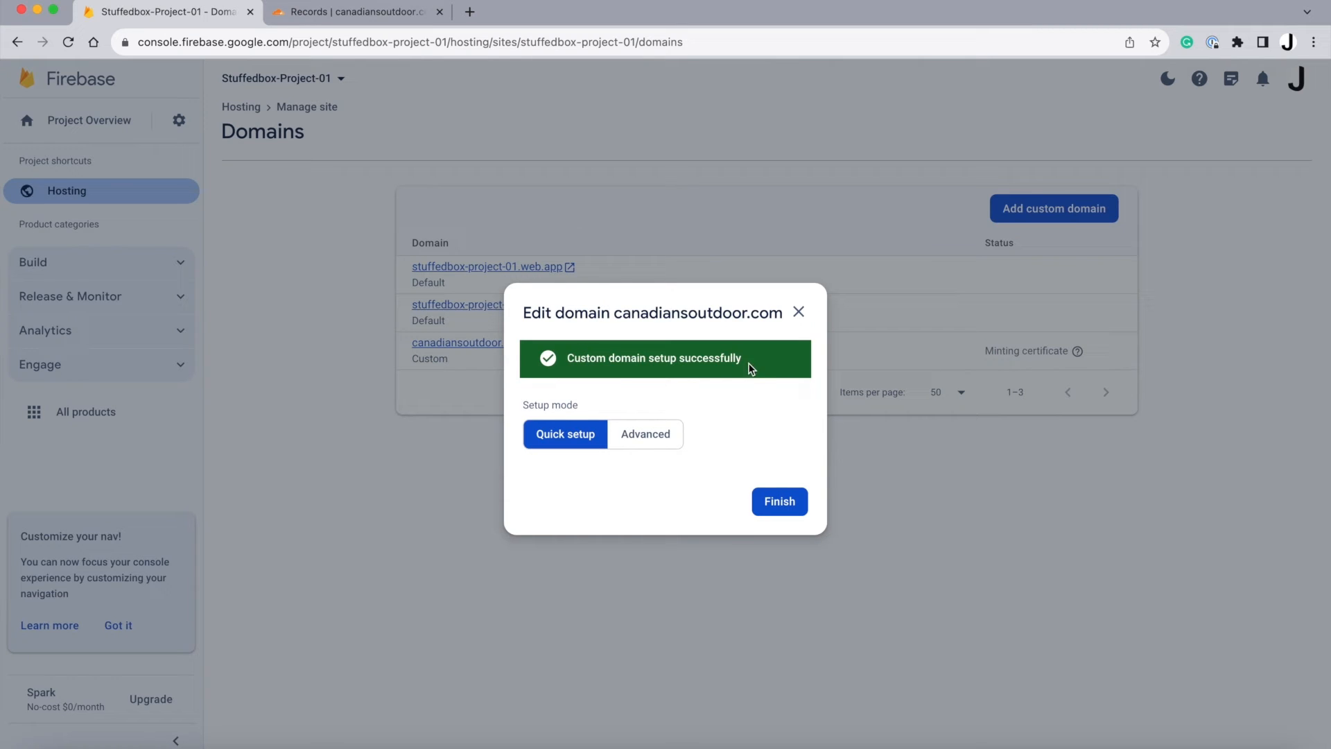
click(780, 502)
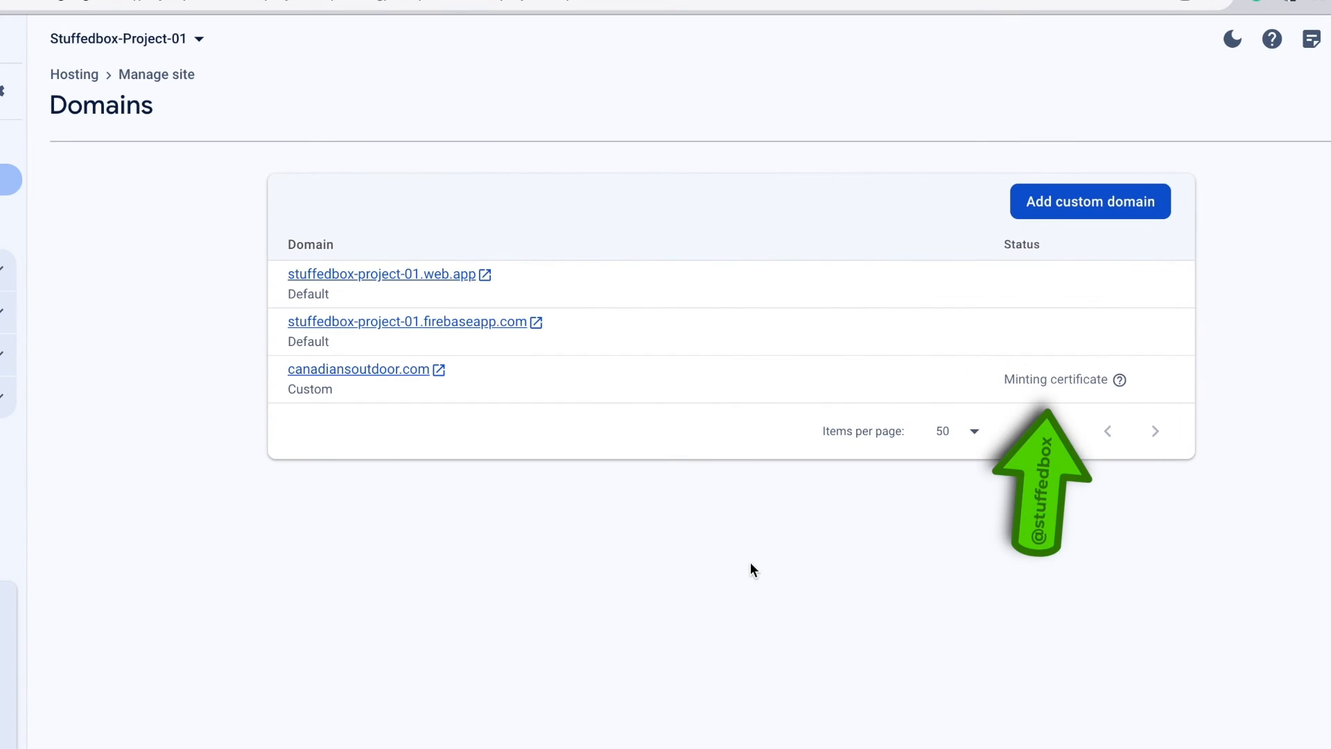
mouse_move(1099, 392)
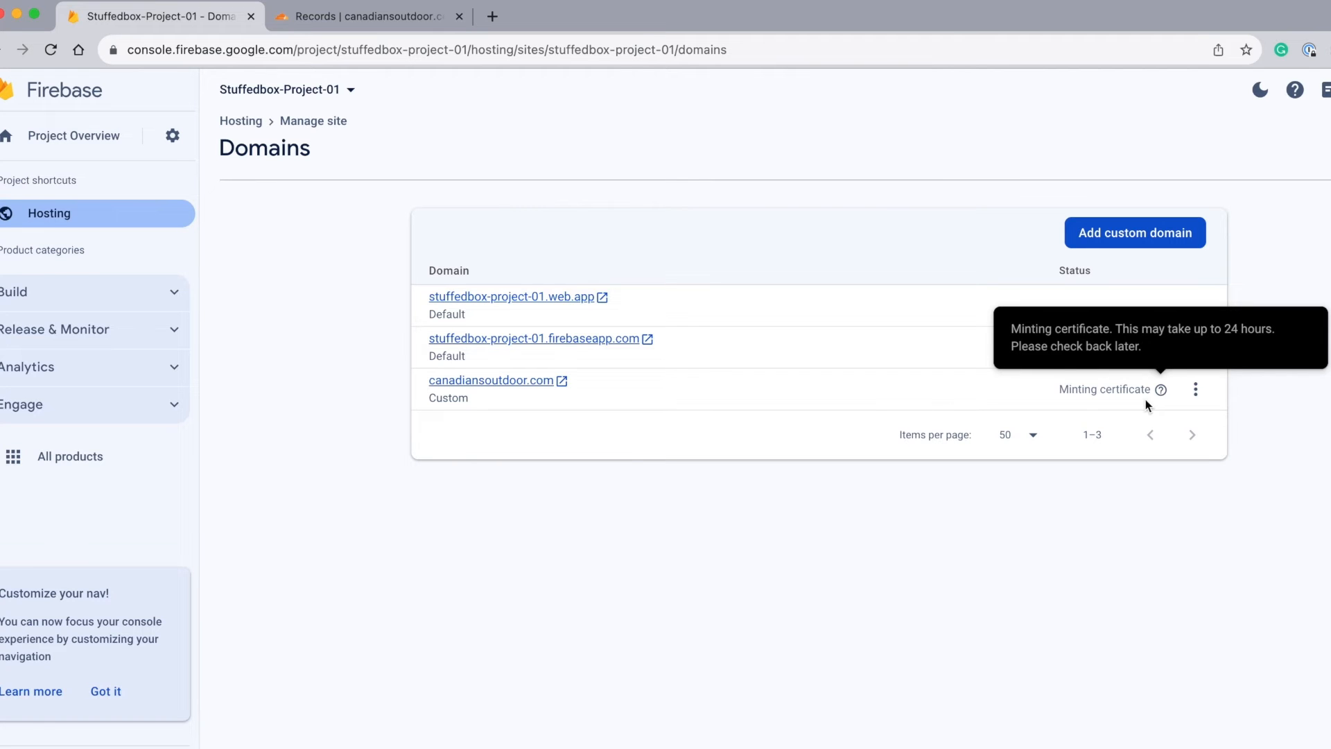
Go back to Cloudflare, set the canadiansoutdoor.com A record to Proxied again and save it
click(399, 18)
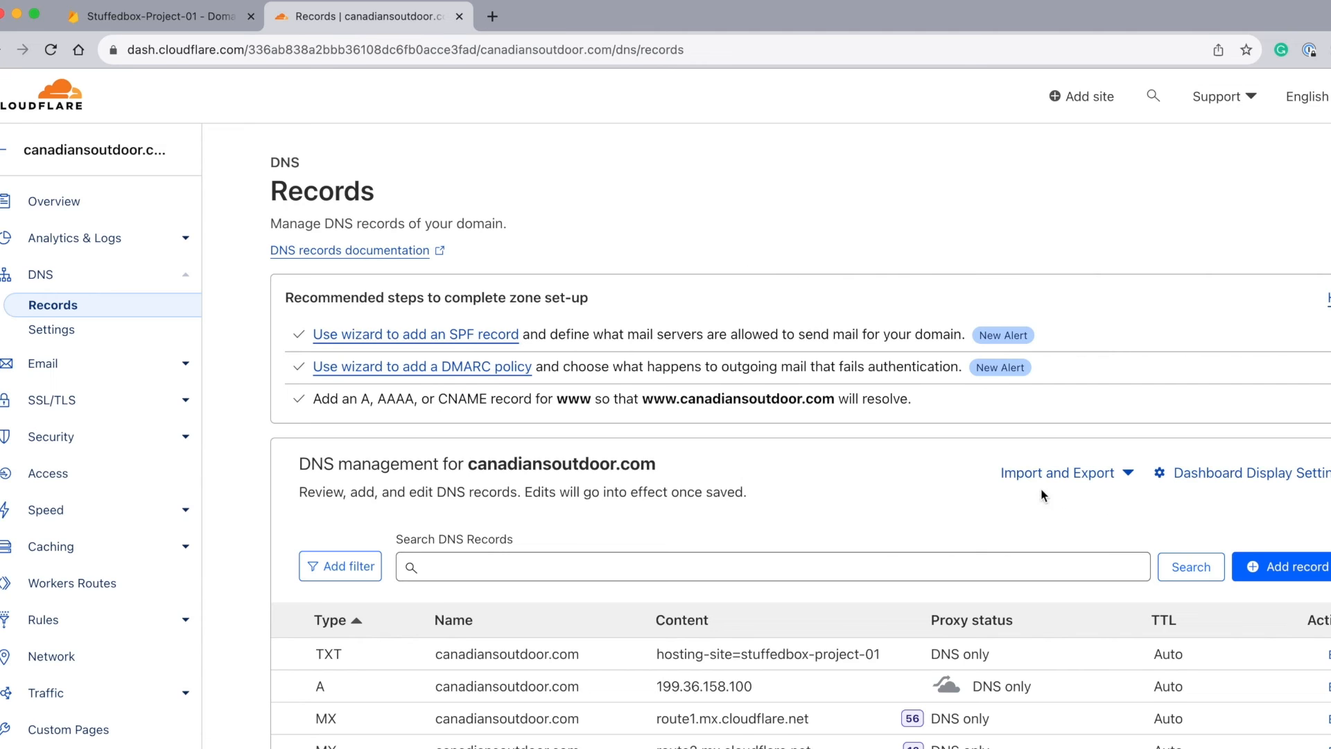
scroll(1033, 522, down, 3)
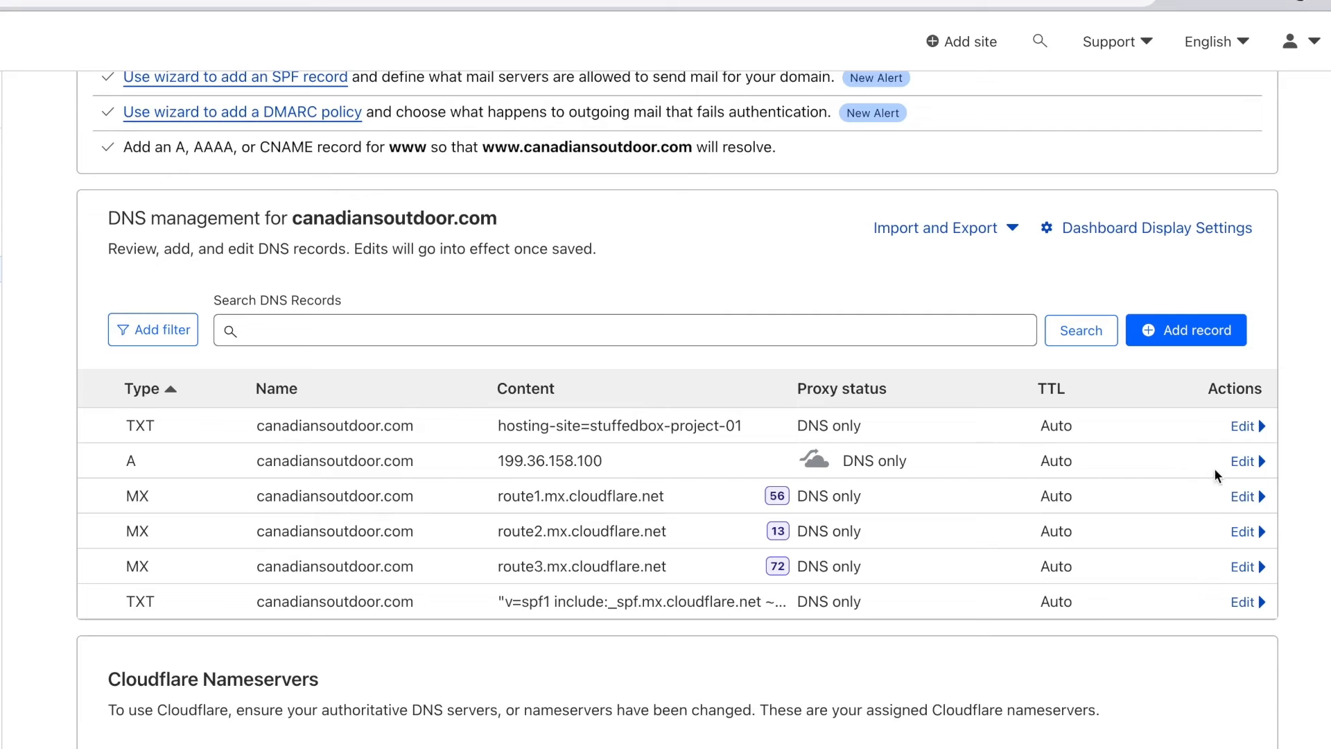
click(1243, 463)
scroll(1245, 467, down, 4)
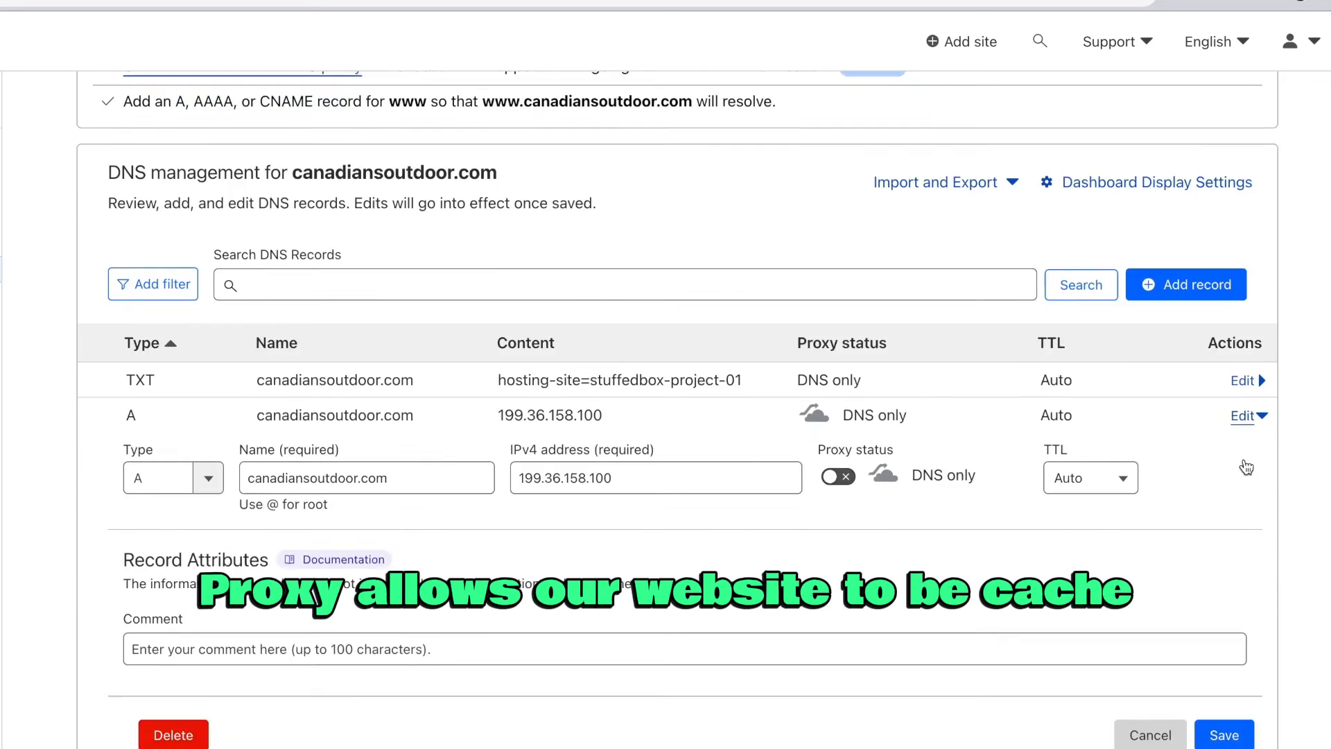
click(838, 270)
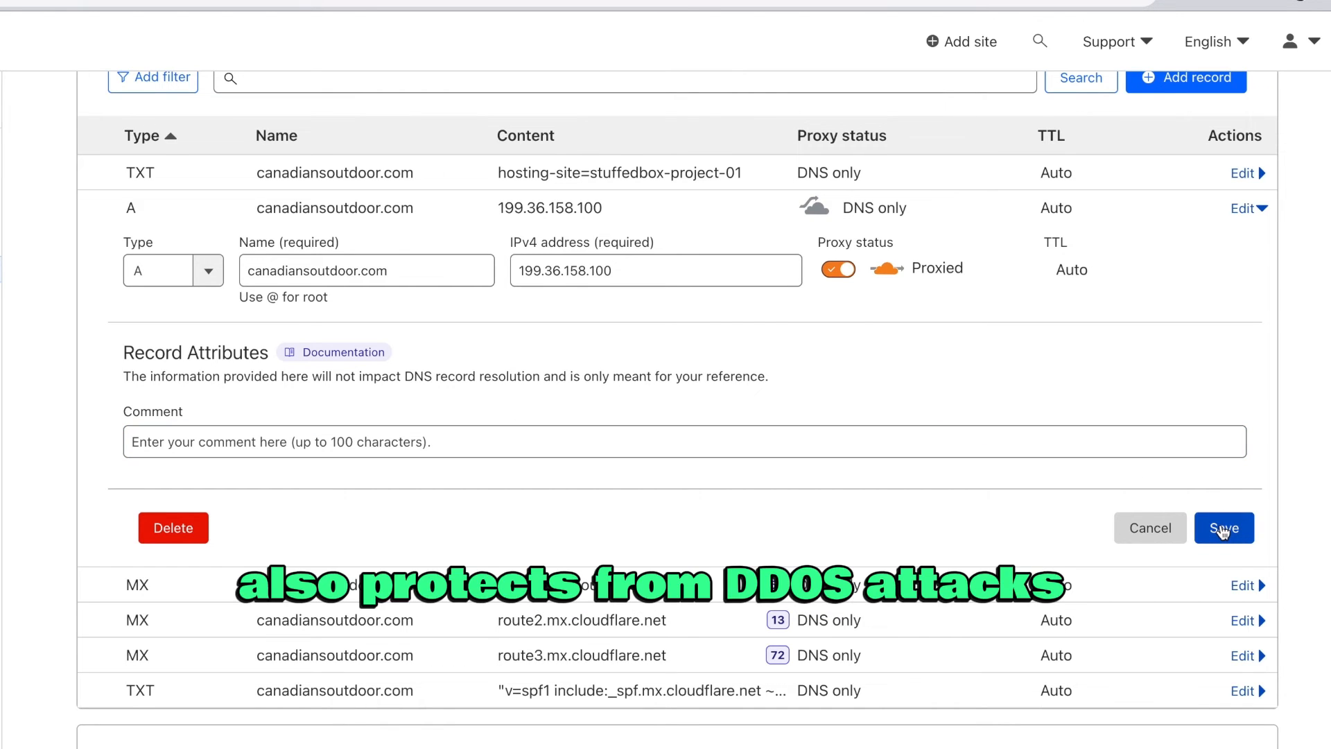
click(1224, 529)
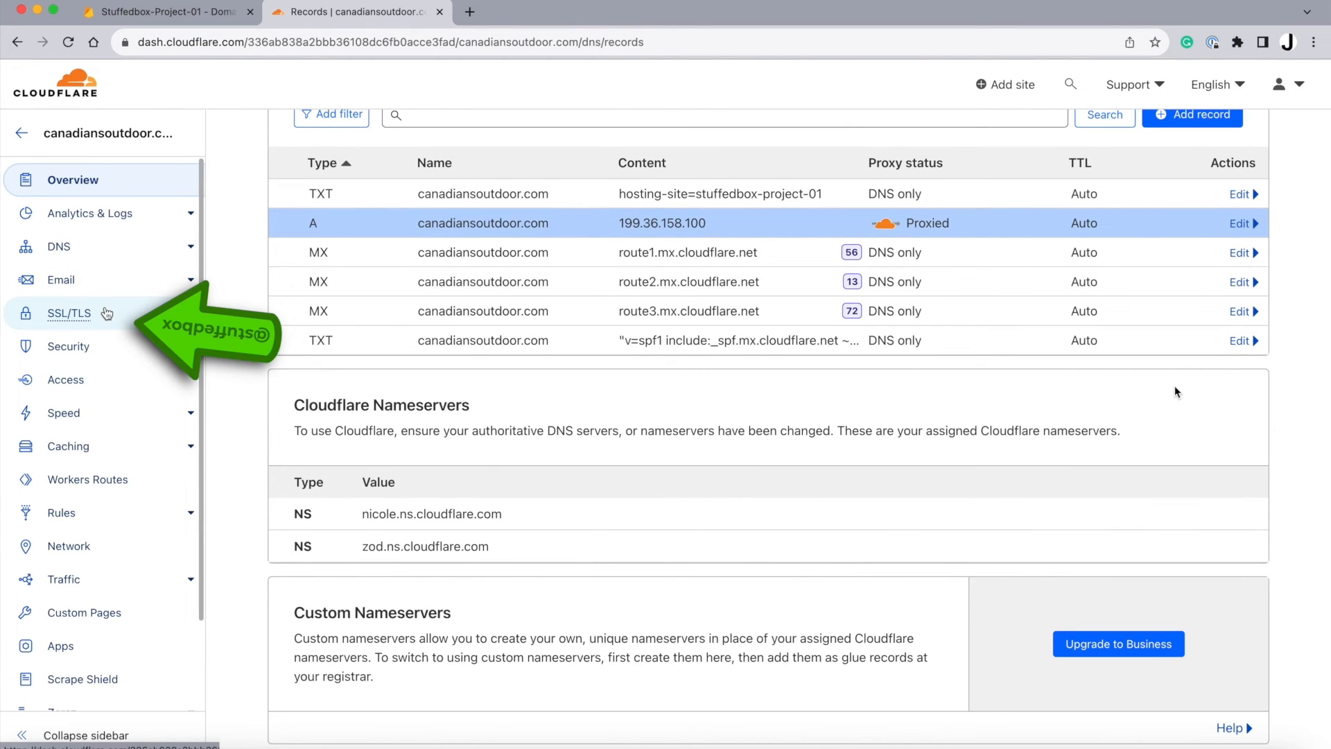
Set the SSL/TLS encryption mode for canadiansoutdoor.com to Full
click(106, 314)
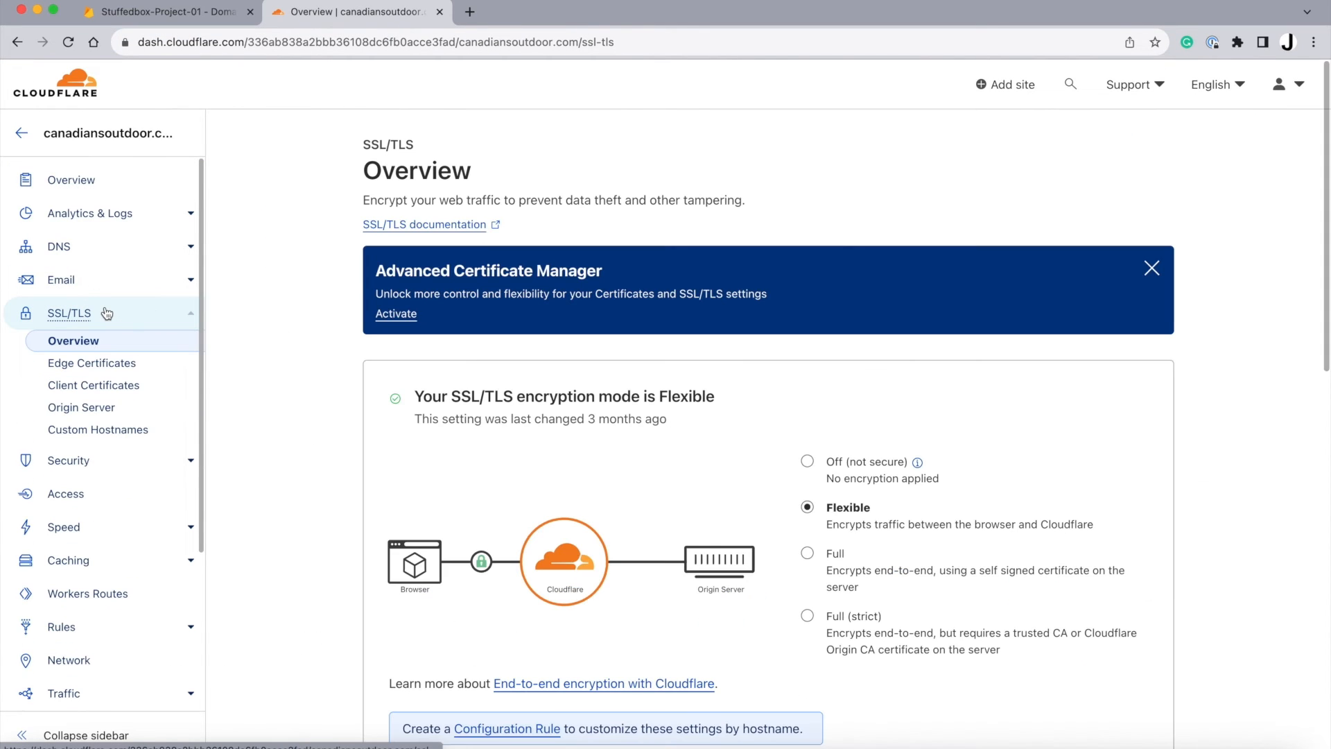
scroll(599, 427, down, 5)
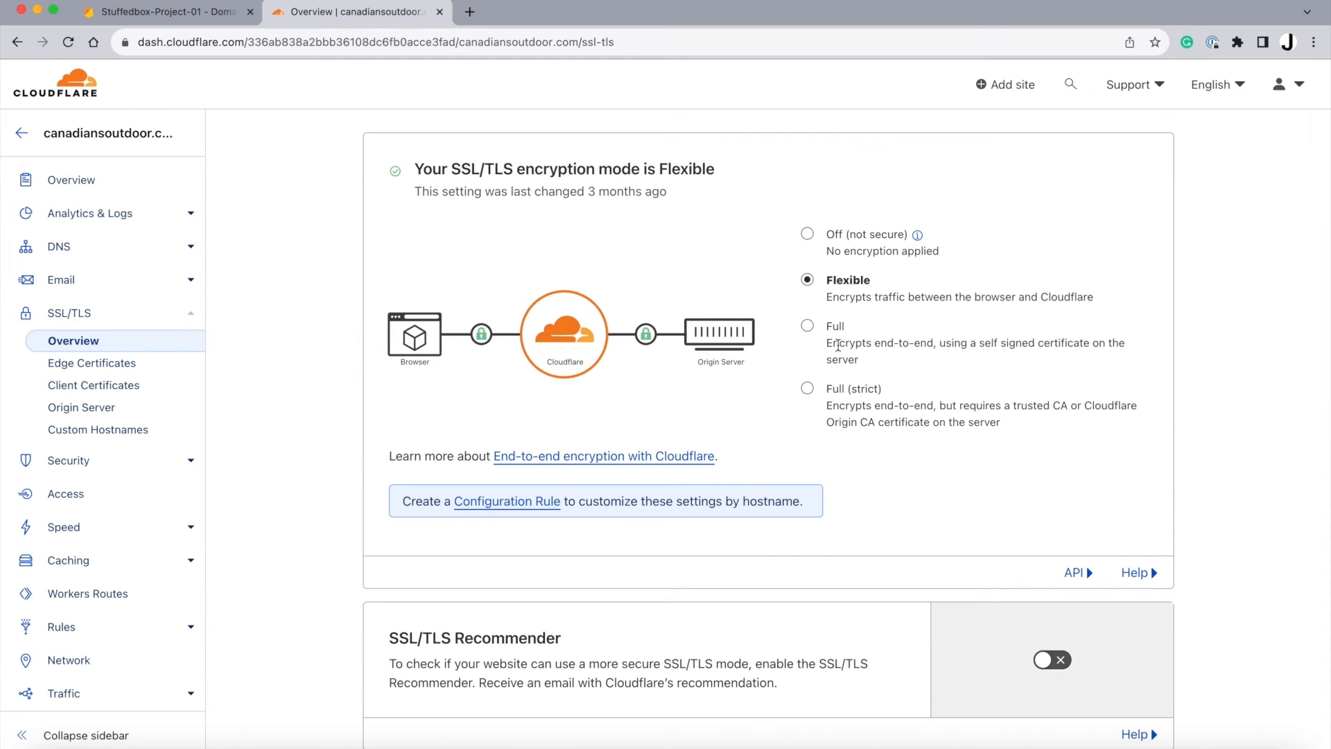
click(808, 328)
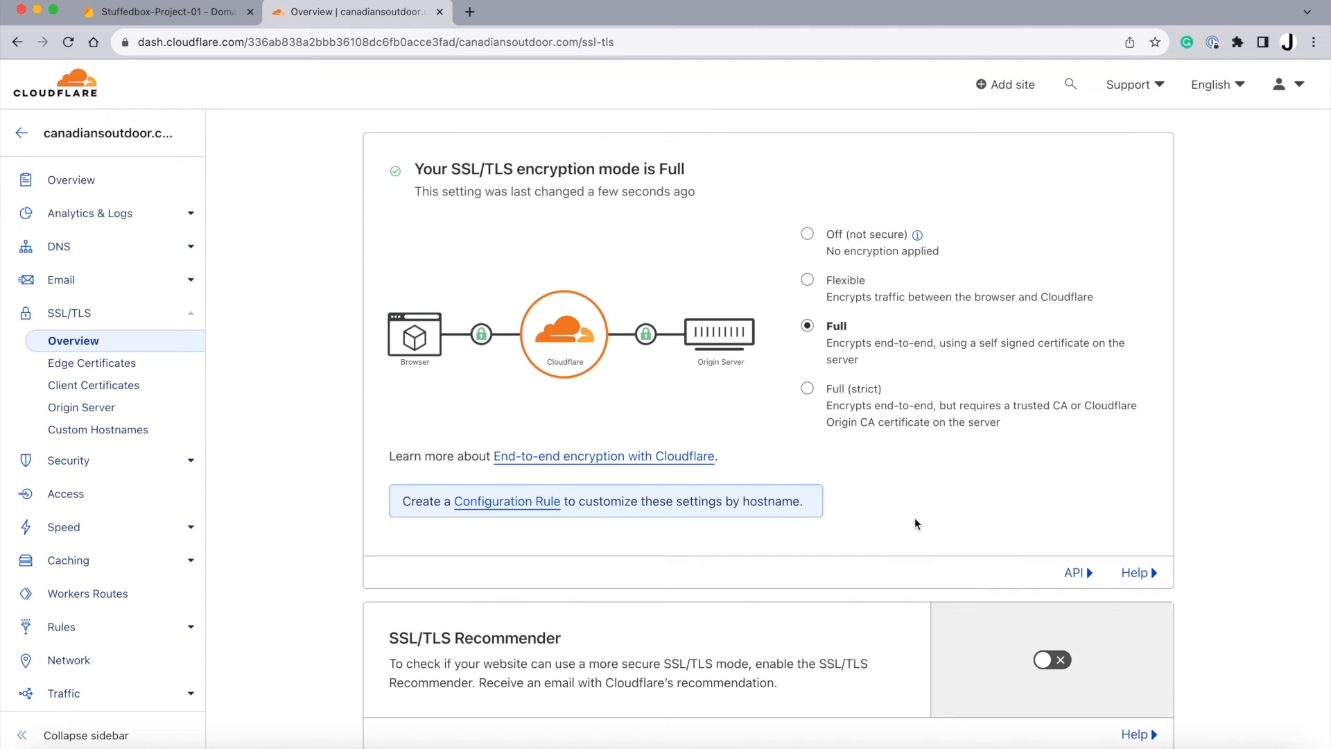
scroll(915, 521, up, 5)
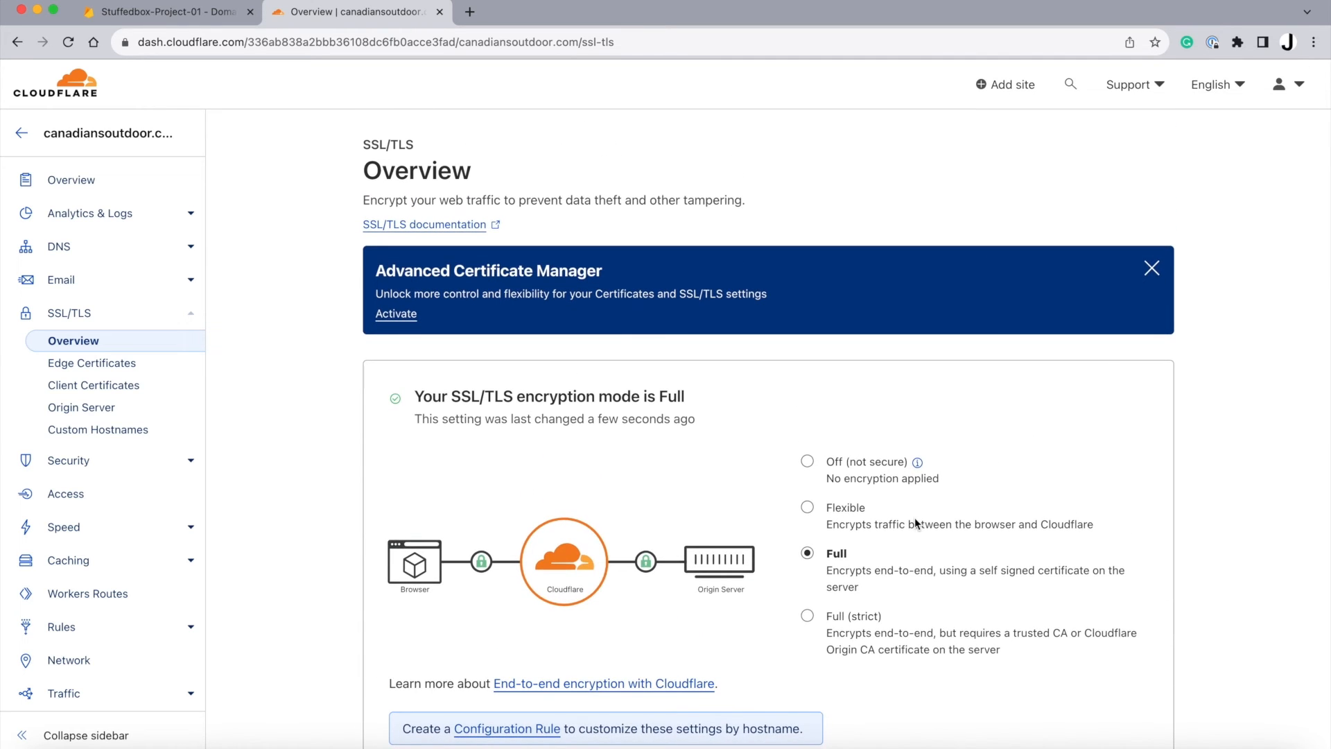
click(166, 12)
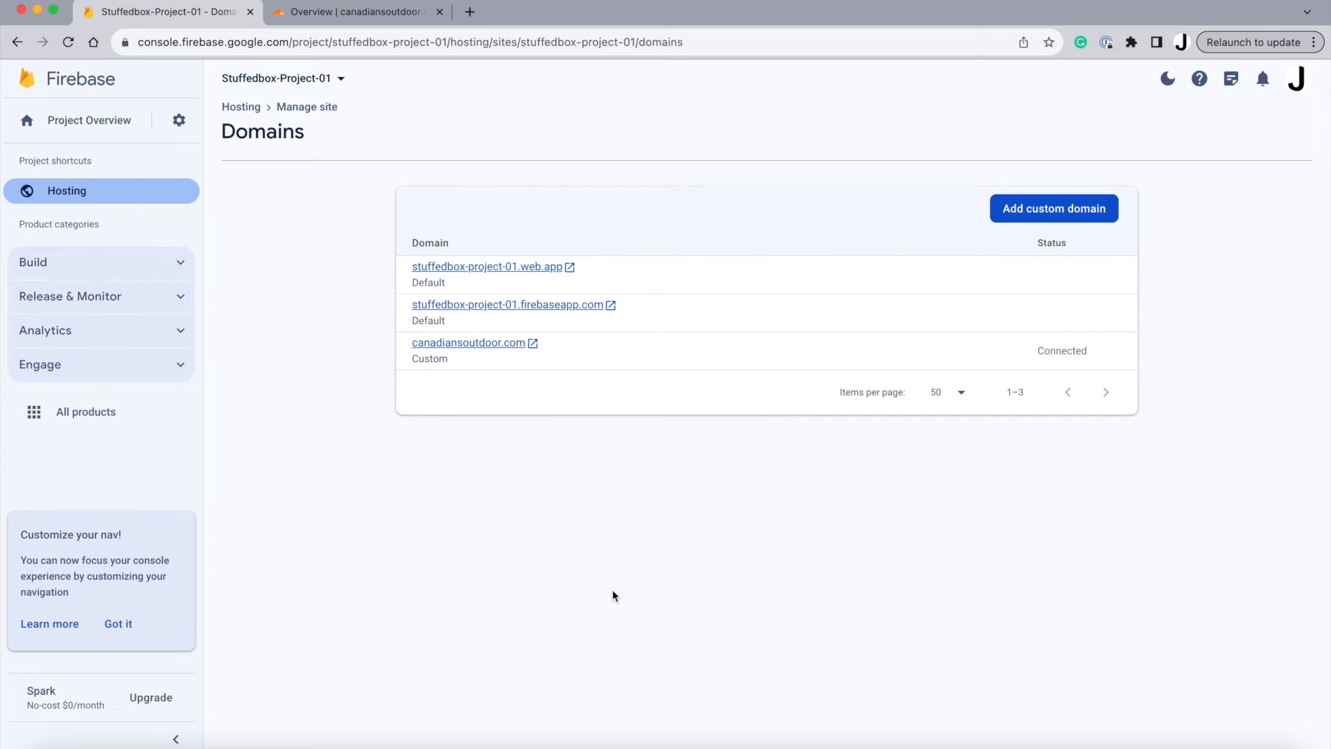
click(1057, 220)
click(550, 371)
text(ww)
text(w.ca)
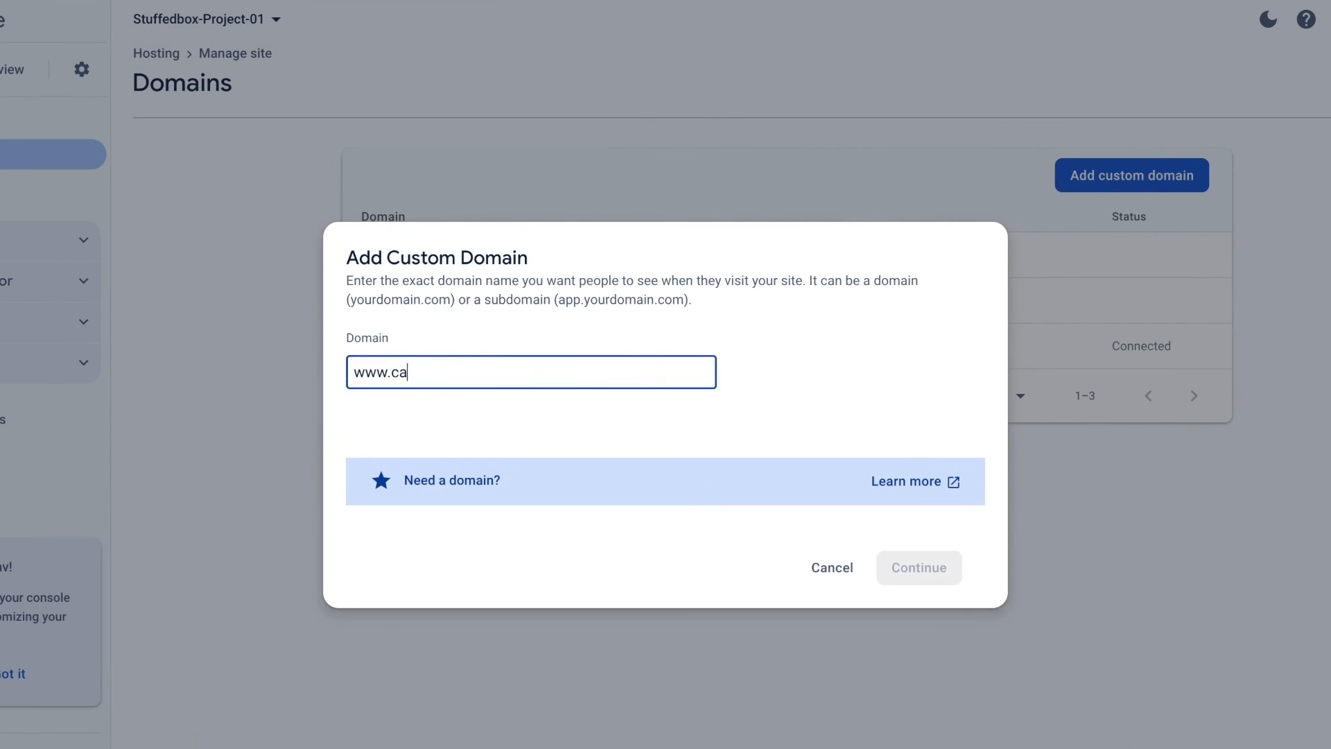
text(nadiansoutdoor.com)
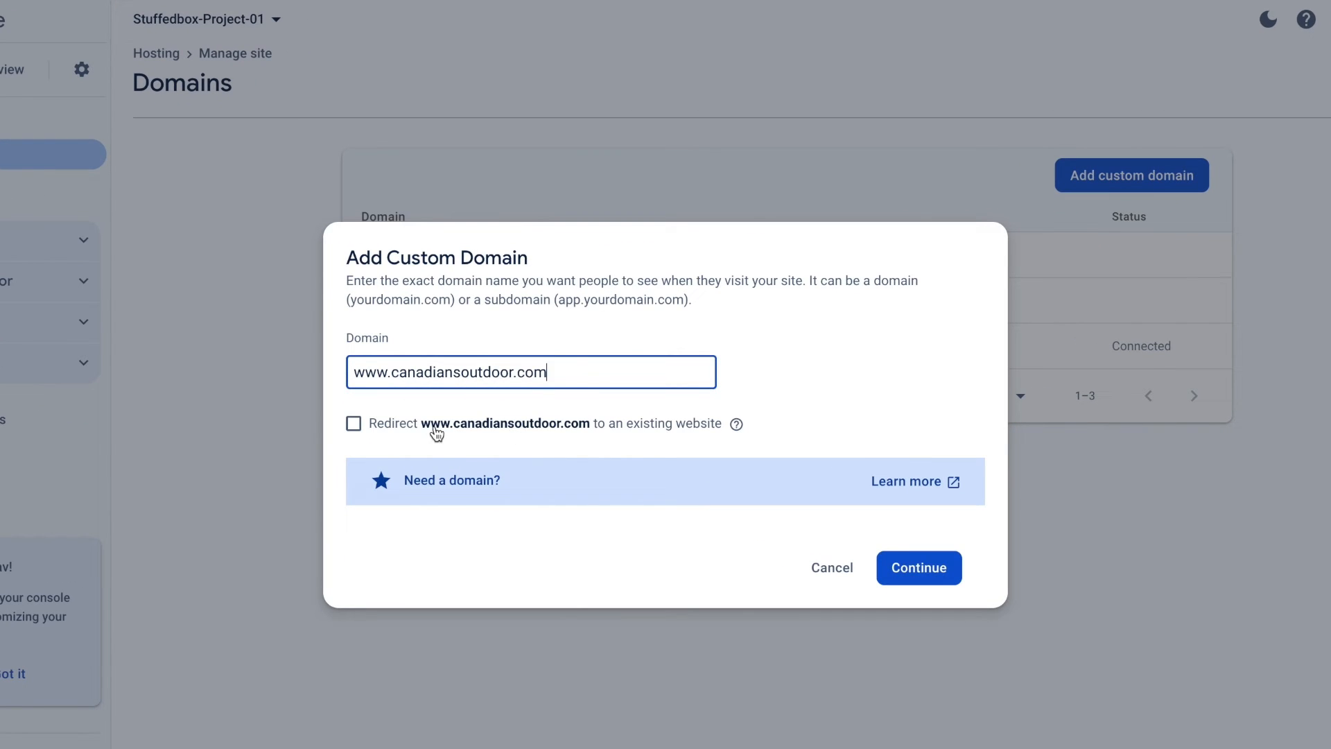
click(354, 423)
click(442, 441)
text(c)
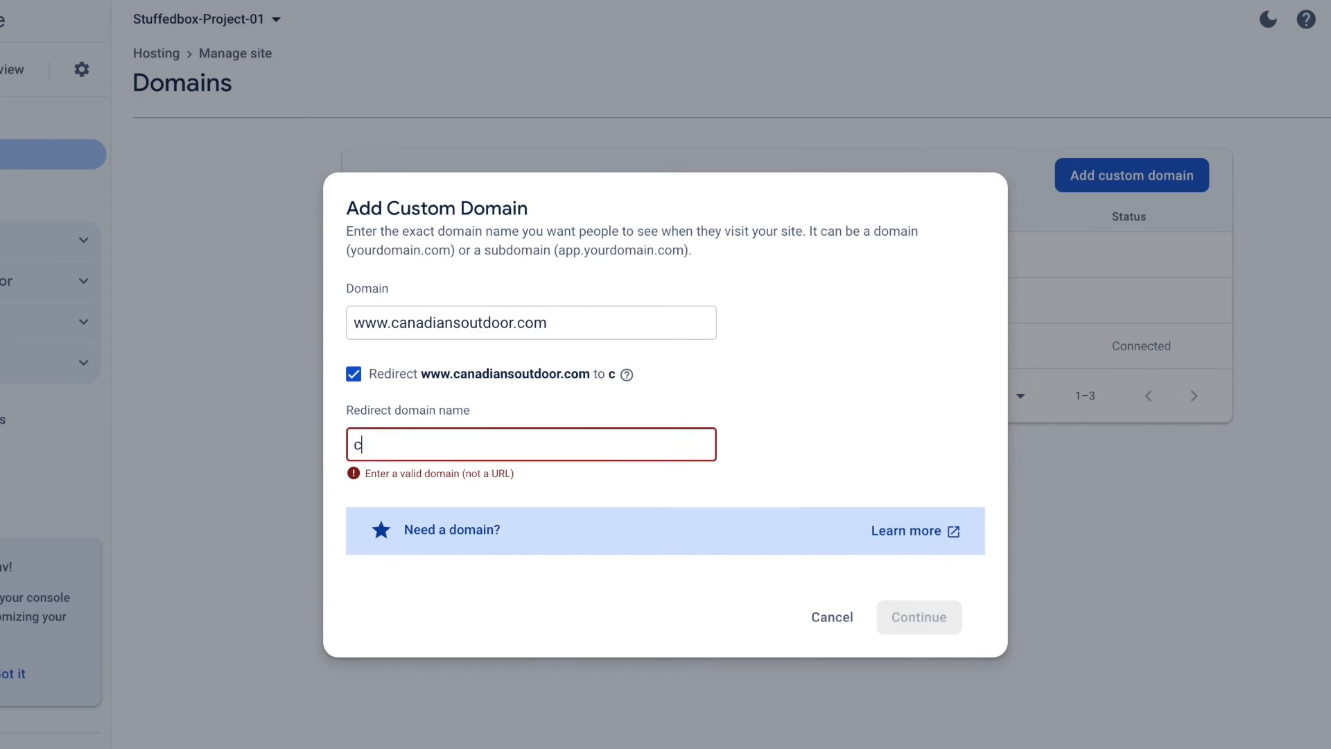
text(anadians)
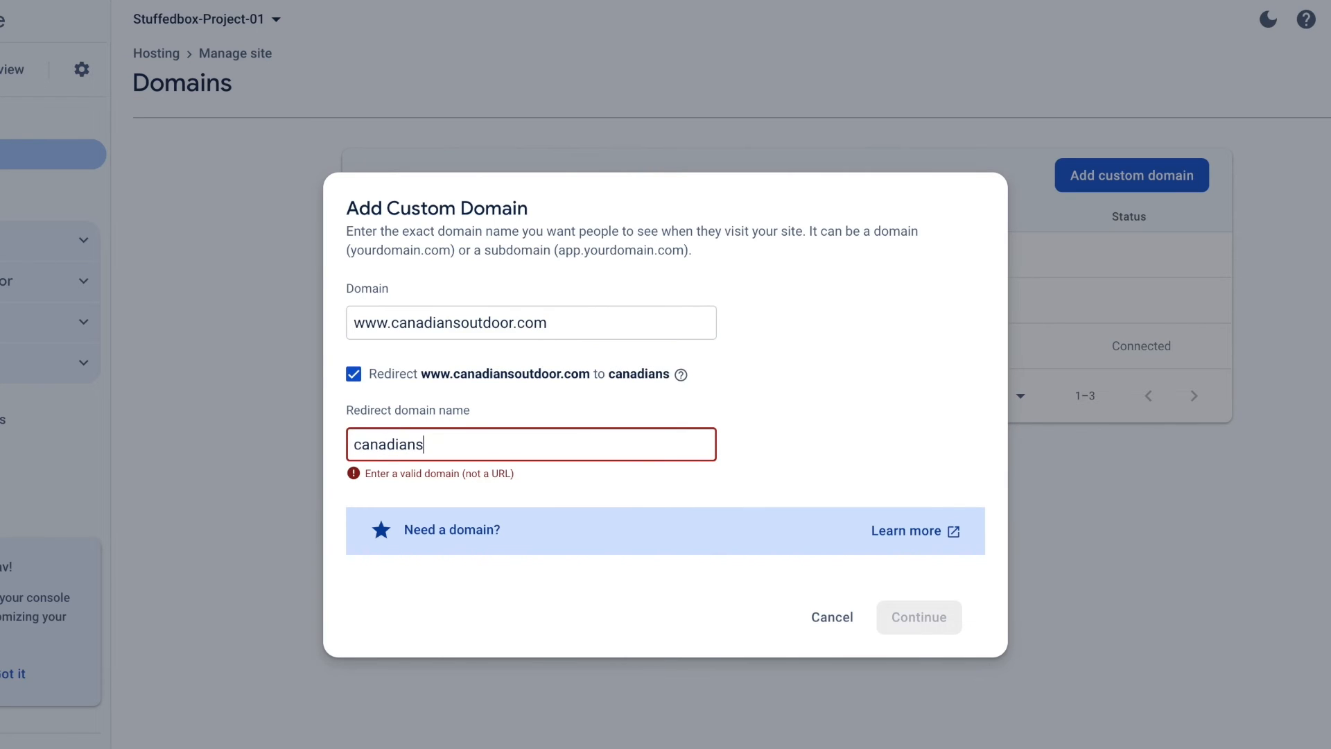
text(outdoor.co)
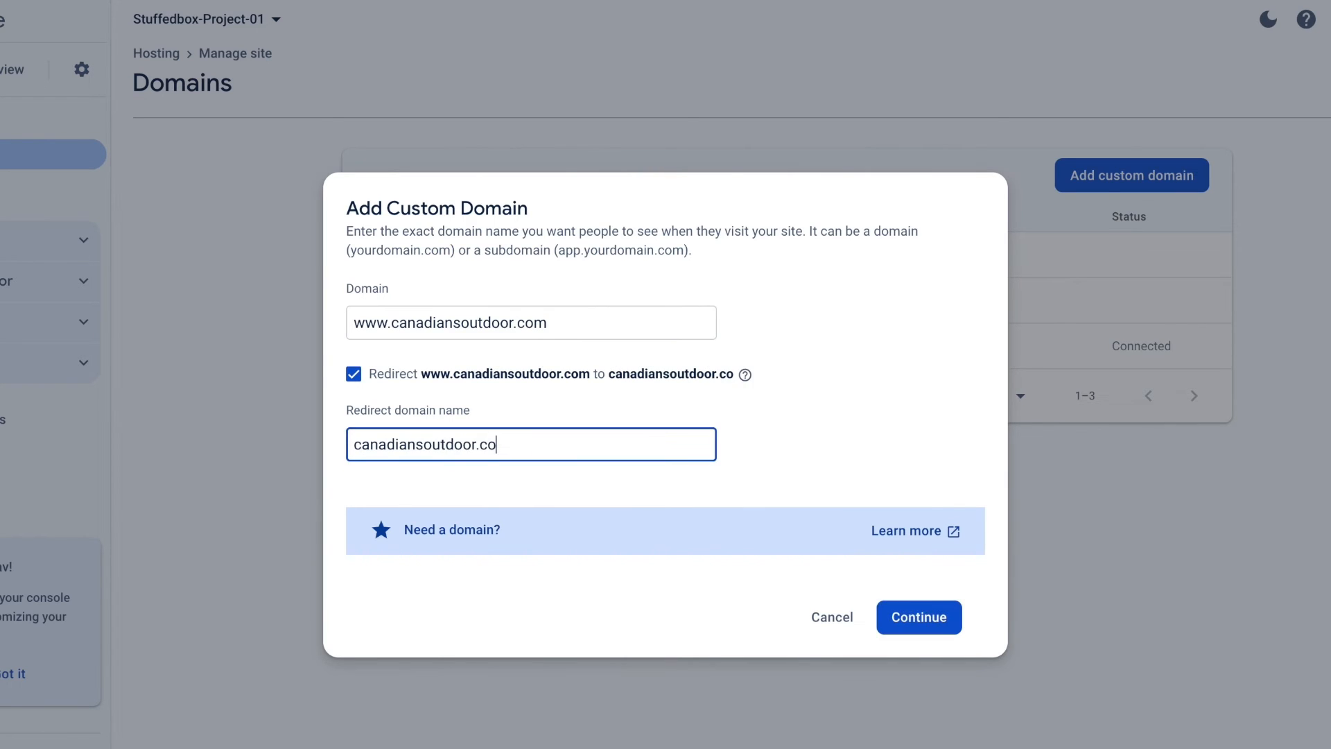
text(m)
click(932, 617)
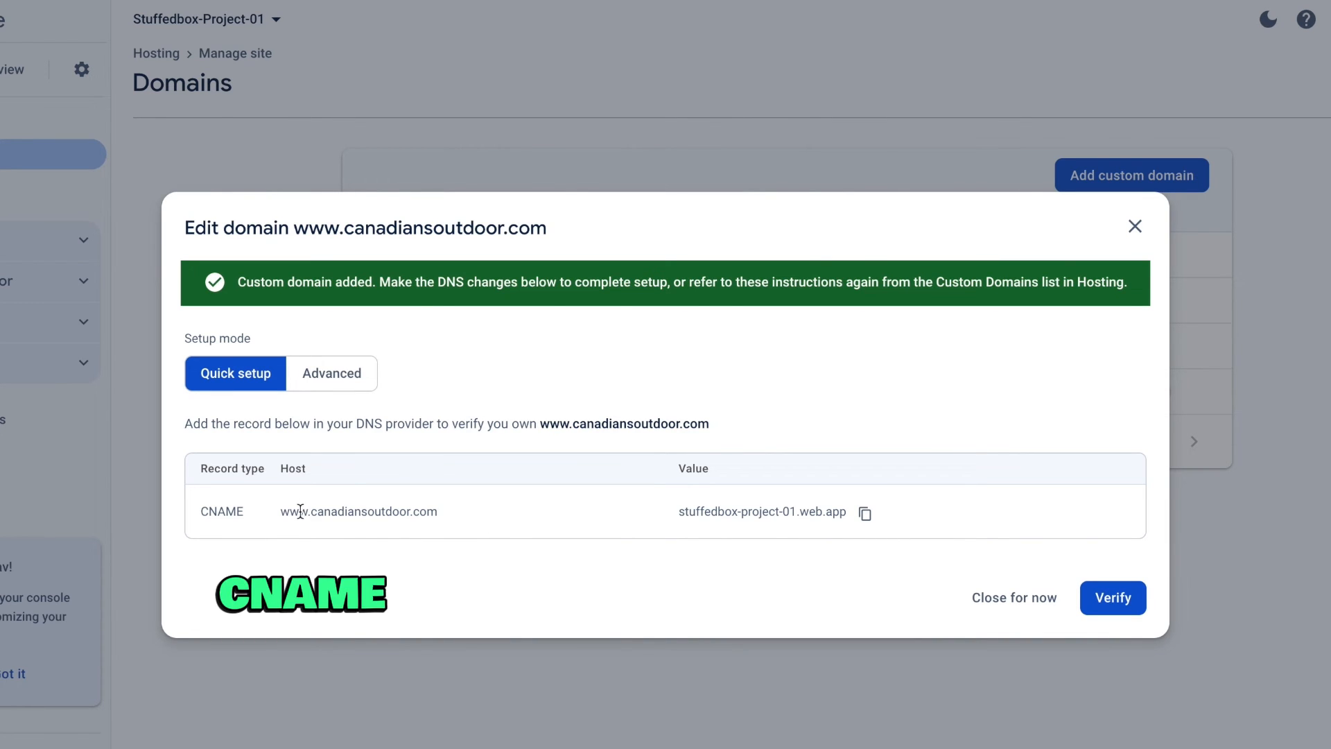
click(867, 515)
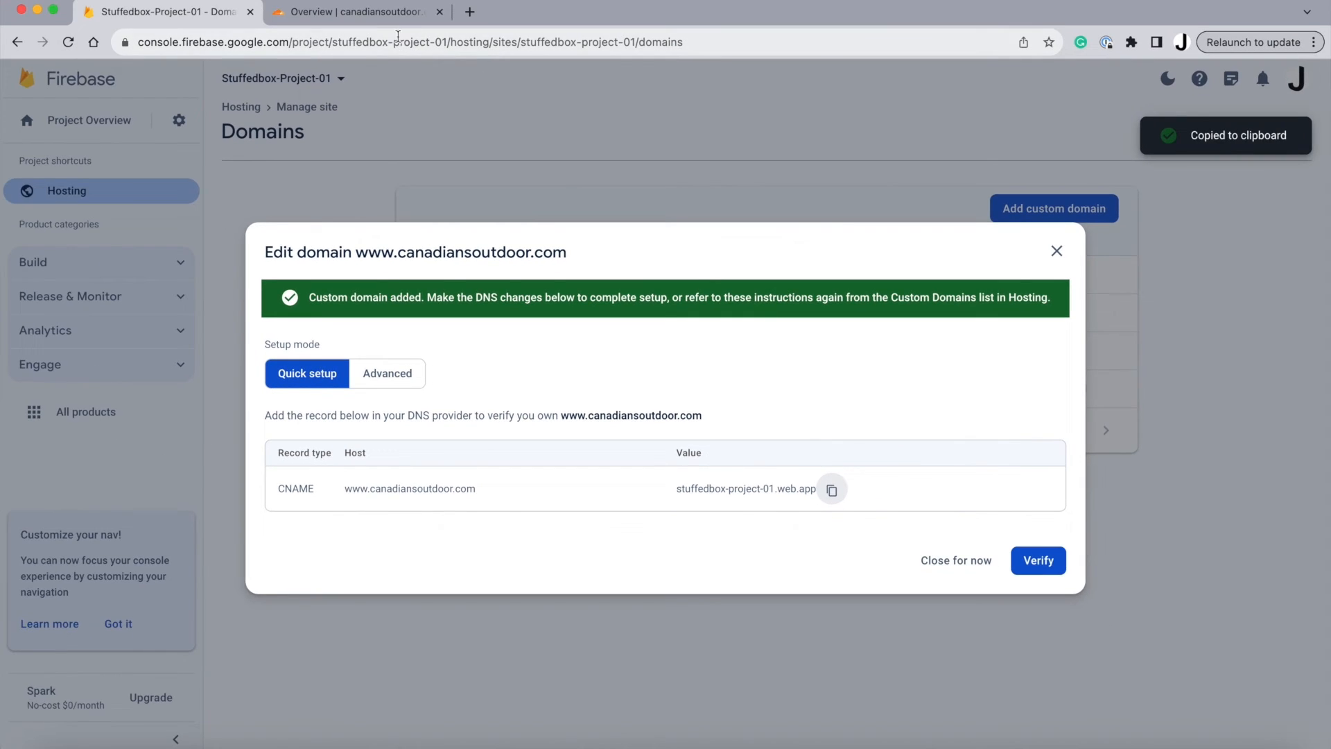
In Cloudflare's DNS records, add and save a DNS-only CNAME record named www with the target stuffedbox-project-01.web.app
click(368, 11)
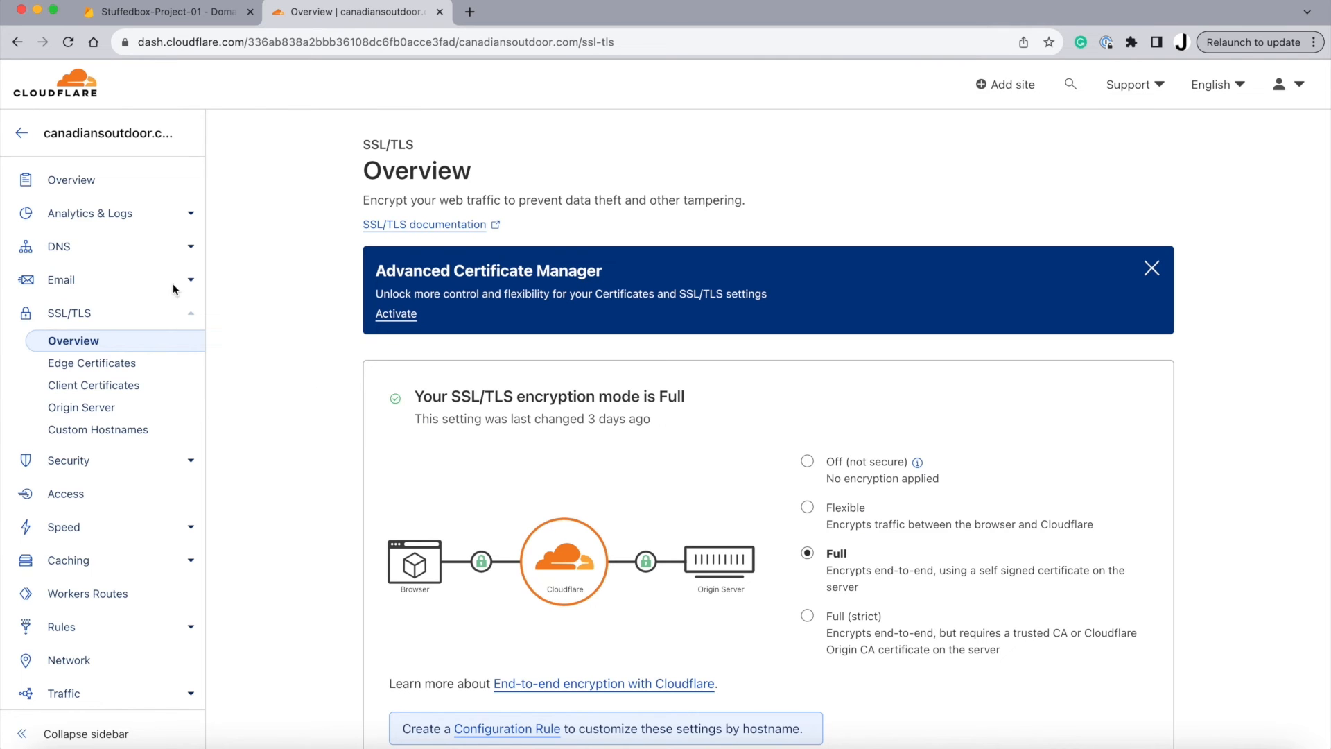
click(72, 250)
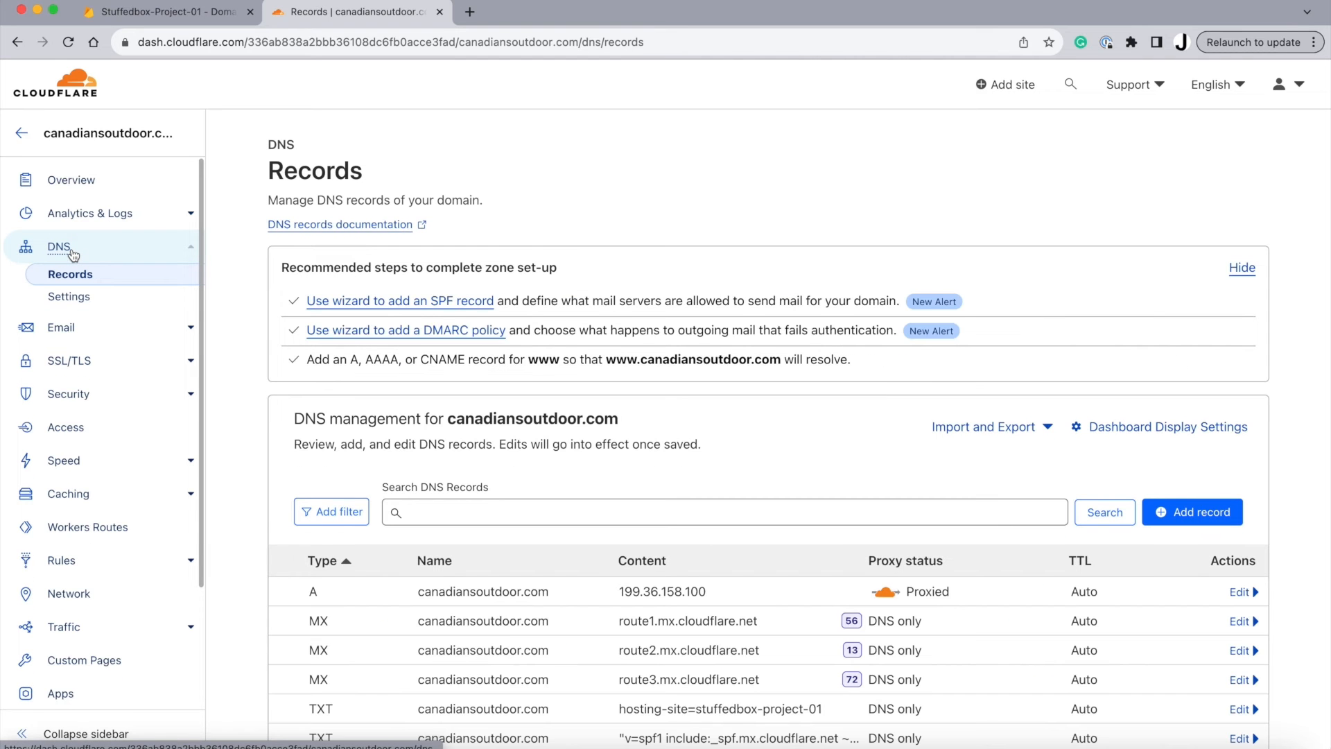
scroll(829, 601, down, 5)
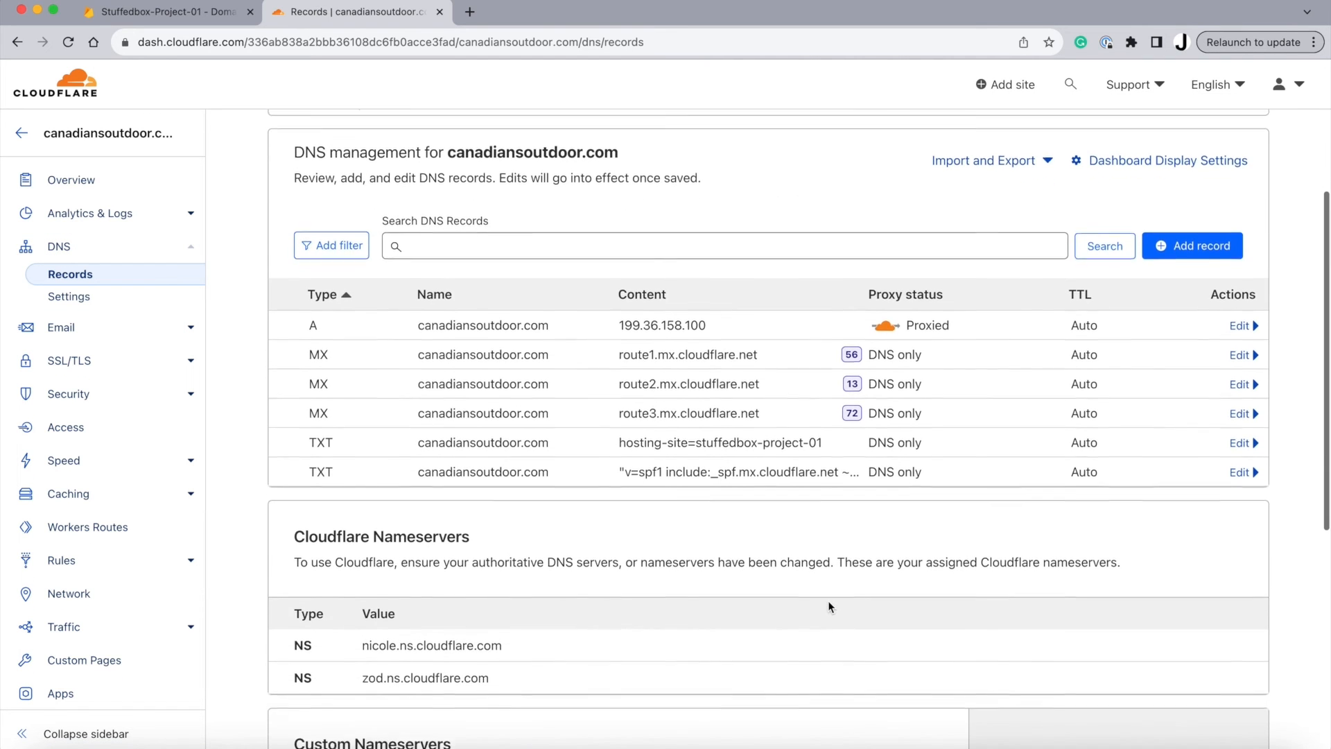
click(1181, 231)
click(377, 332)
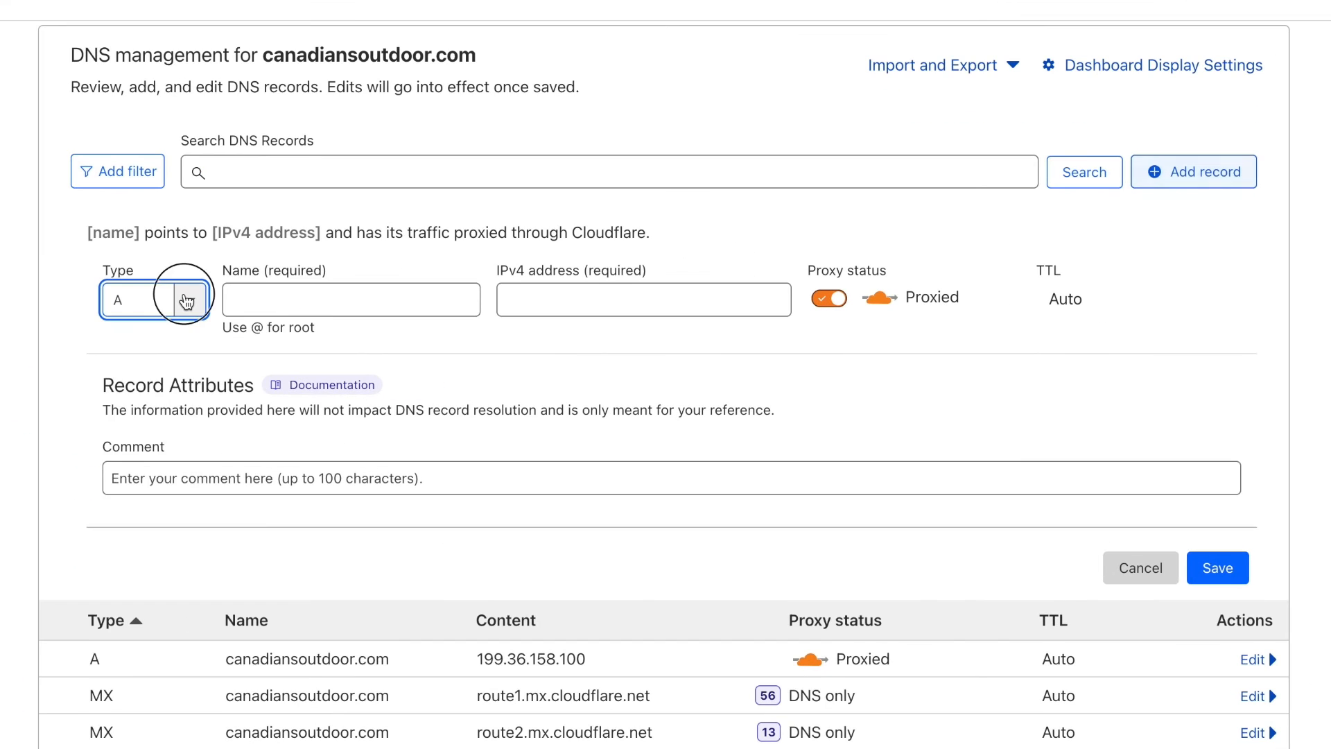
click(138, 490)
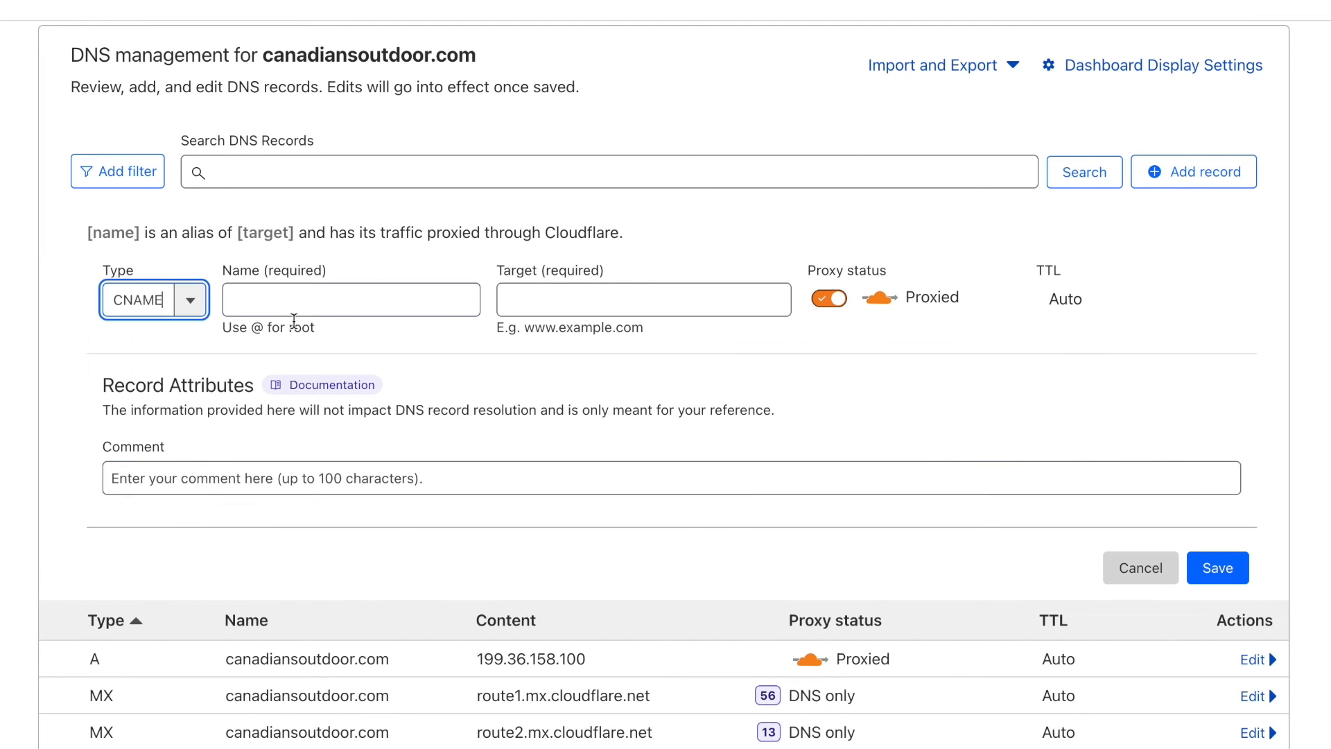
click(305, 303)
text(www)
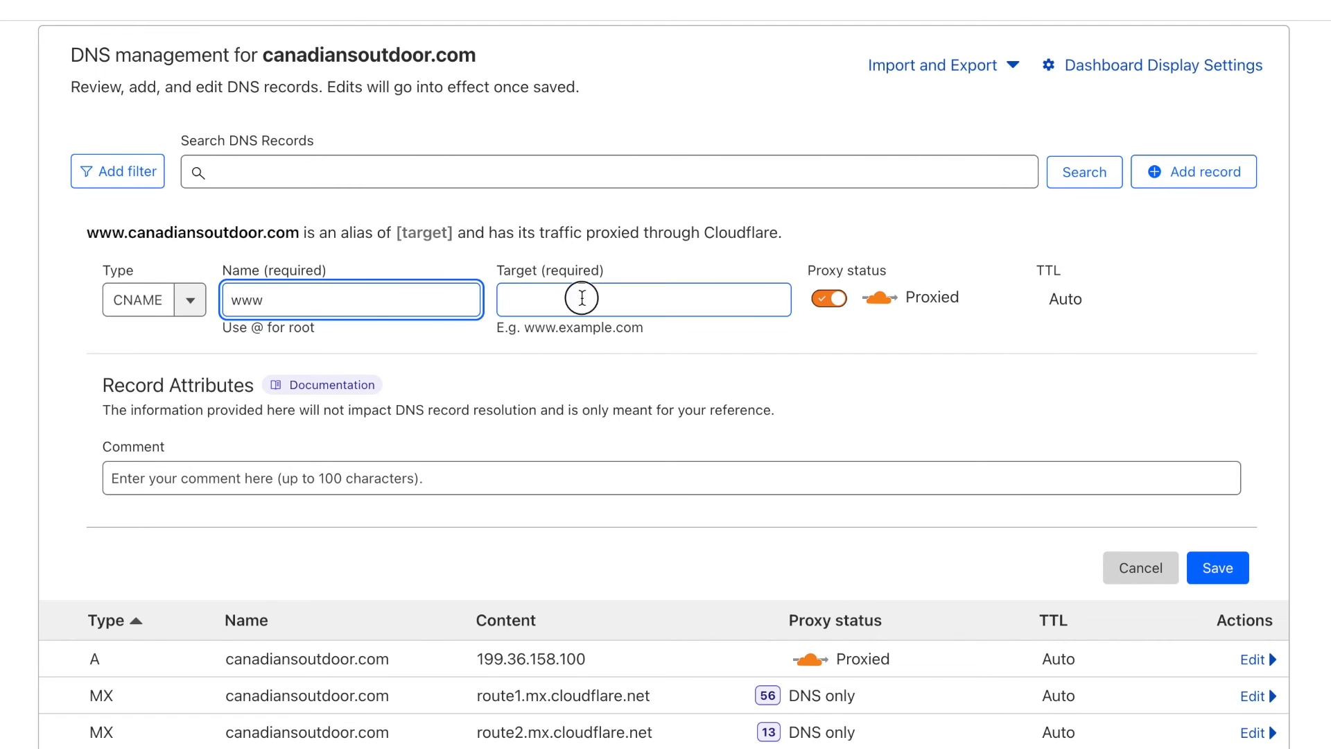
click(583, 298)
key(ctrl+v)
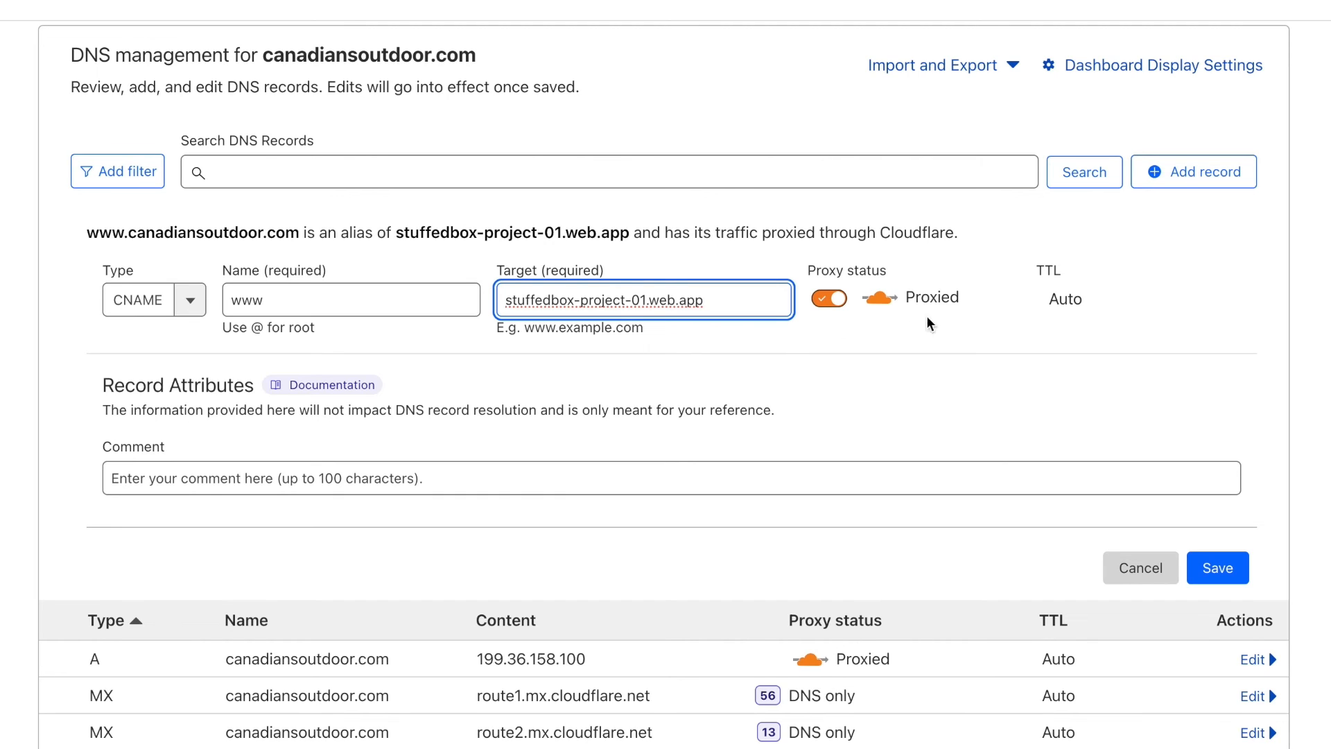
click(832, 305)
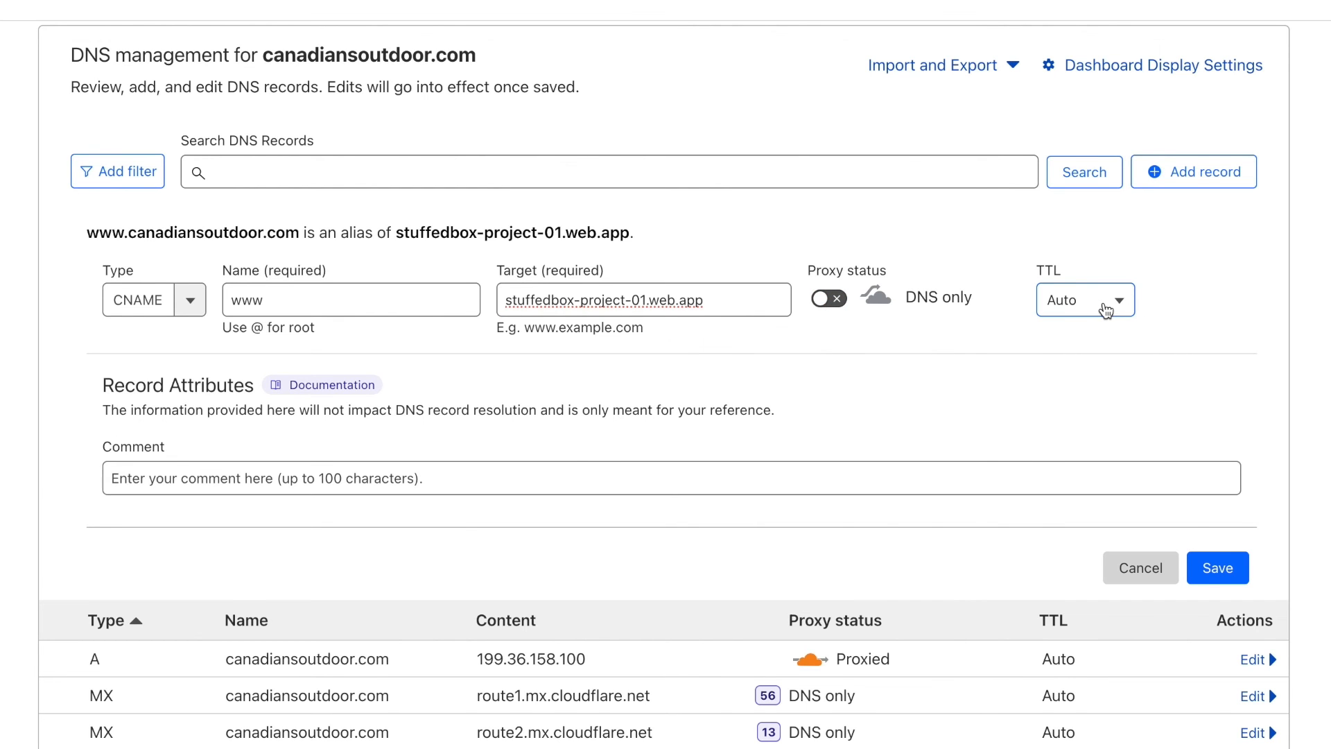
click(1235, 570)
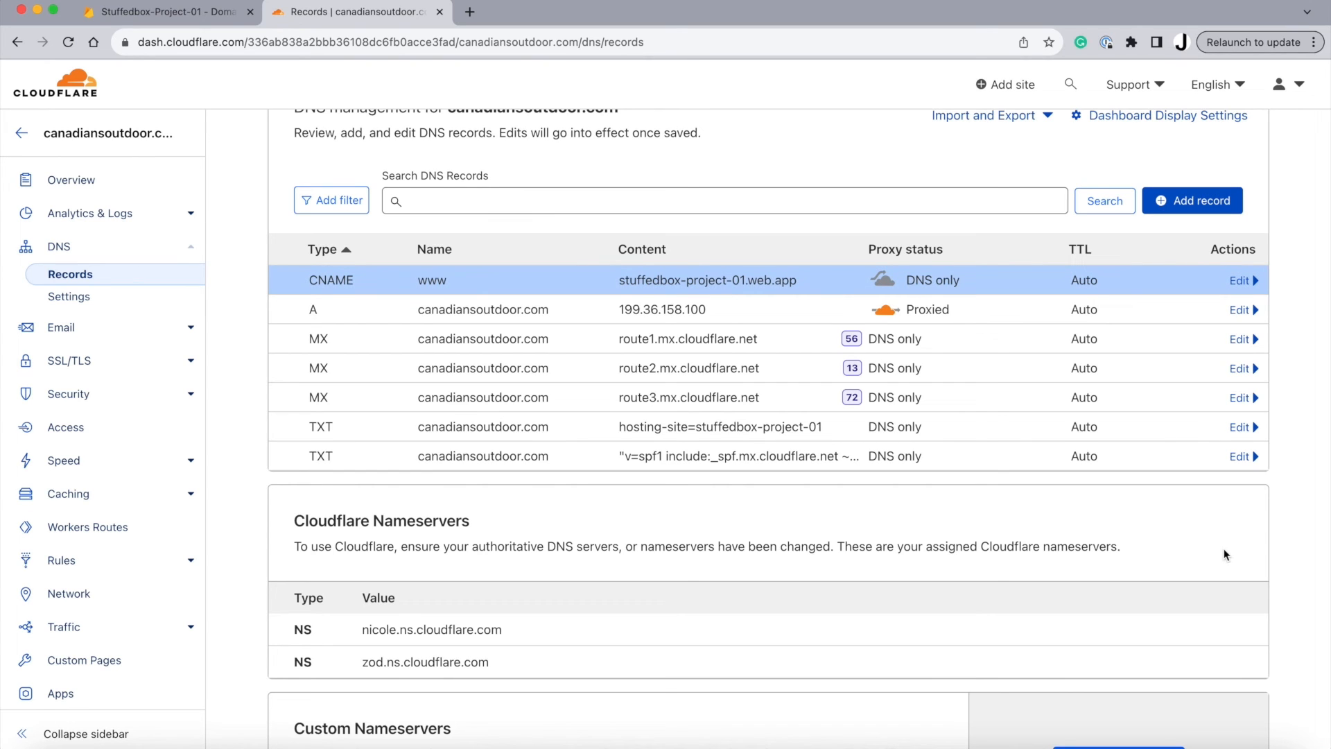
Return to Firebase, switch to Terminal and clear its output
click(210, 13)
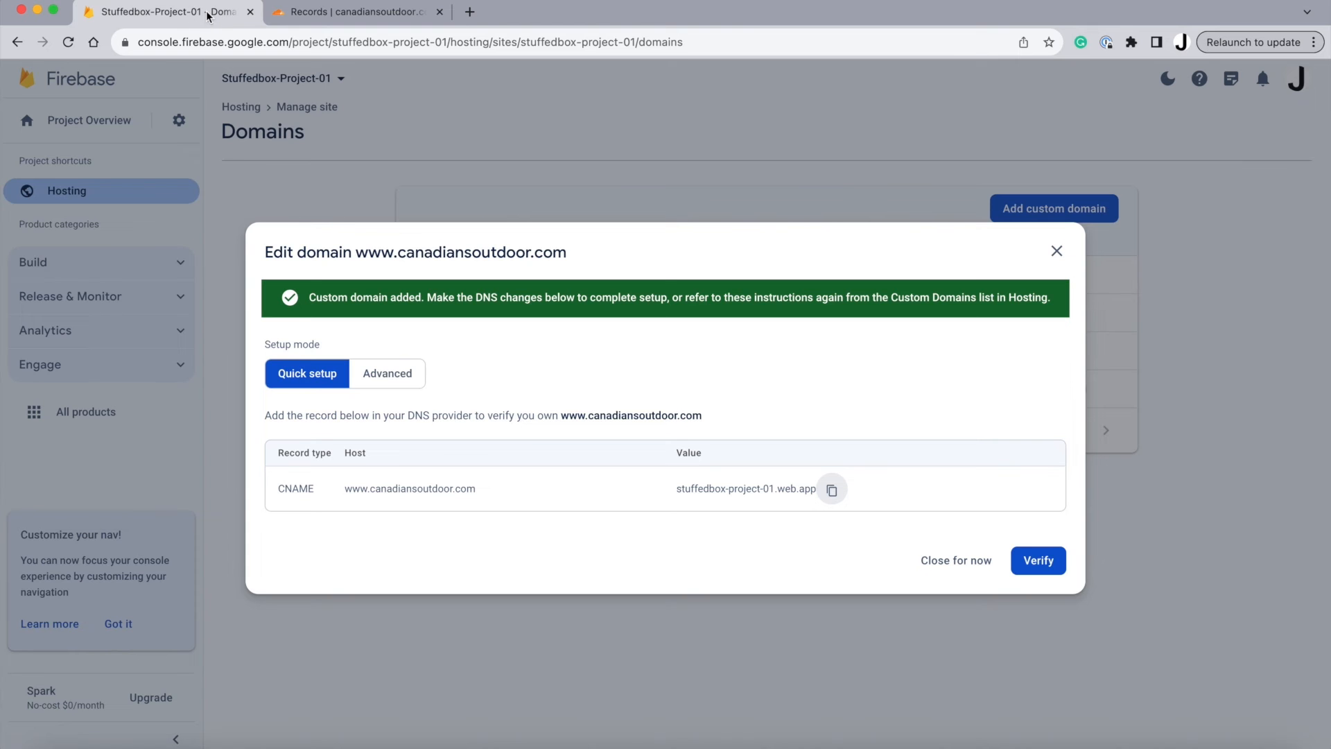
key(super+Tab)
key(super+Tab)
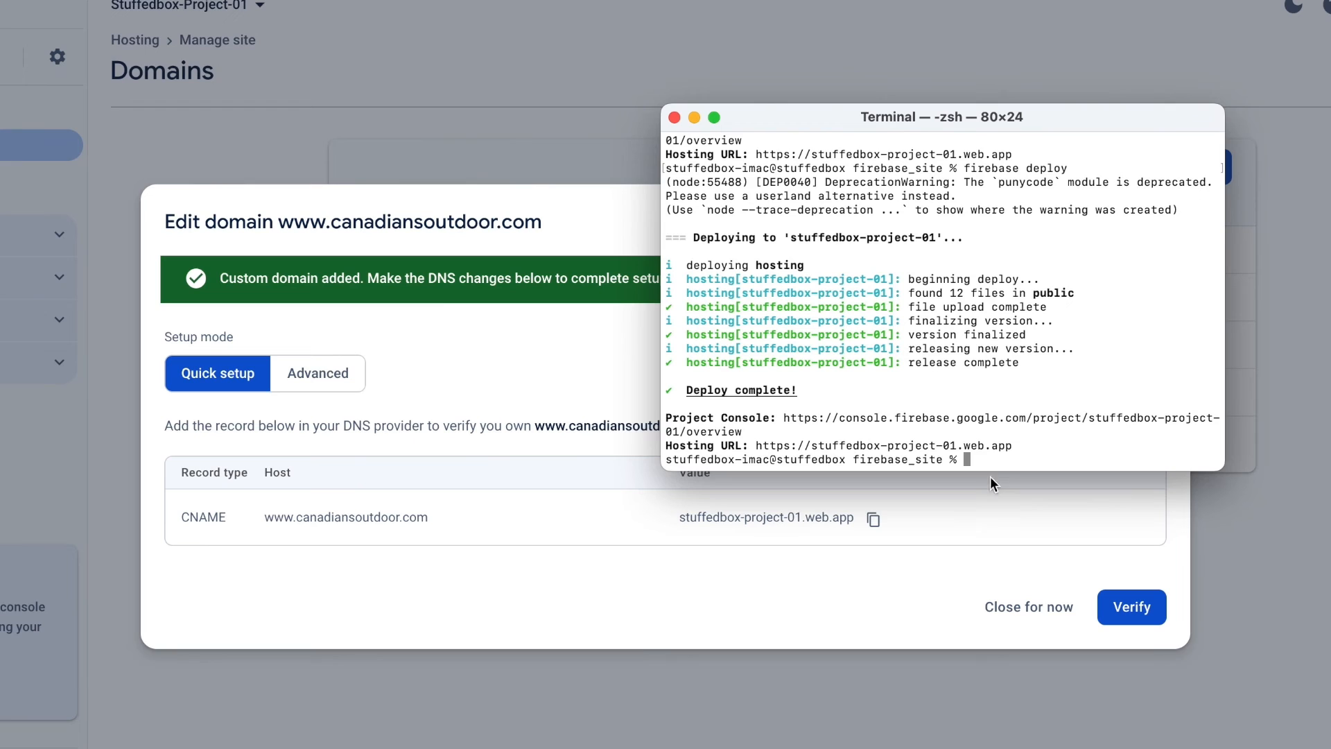
text(clea)
text(r)
key(Return)
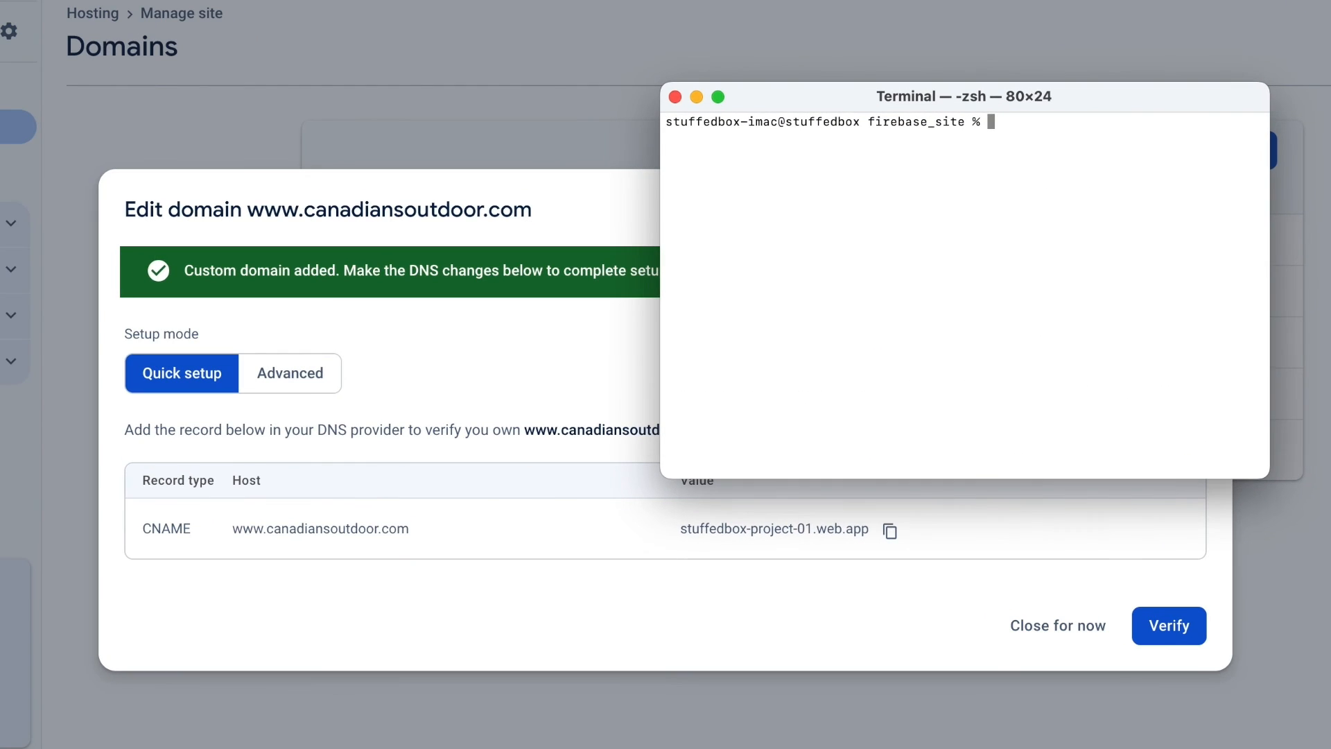
Deploy the site to a preview channel with the command firebase hosting:channel:deploy preview_name
text(fireb)
text(ase)
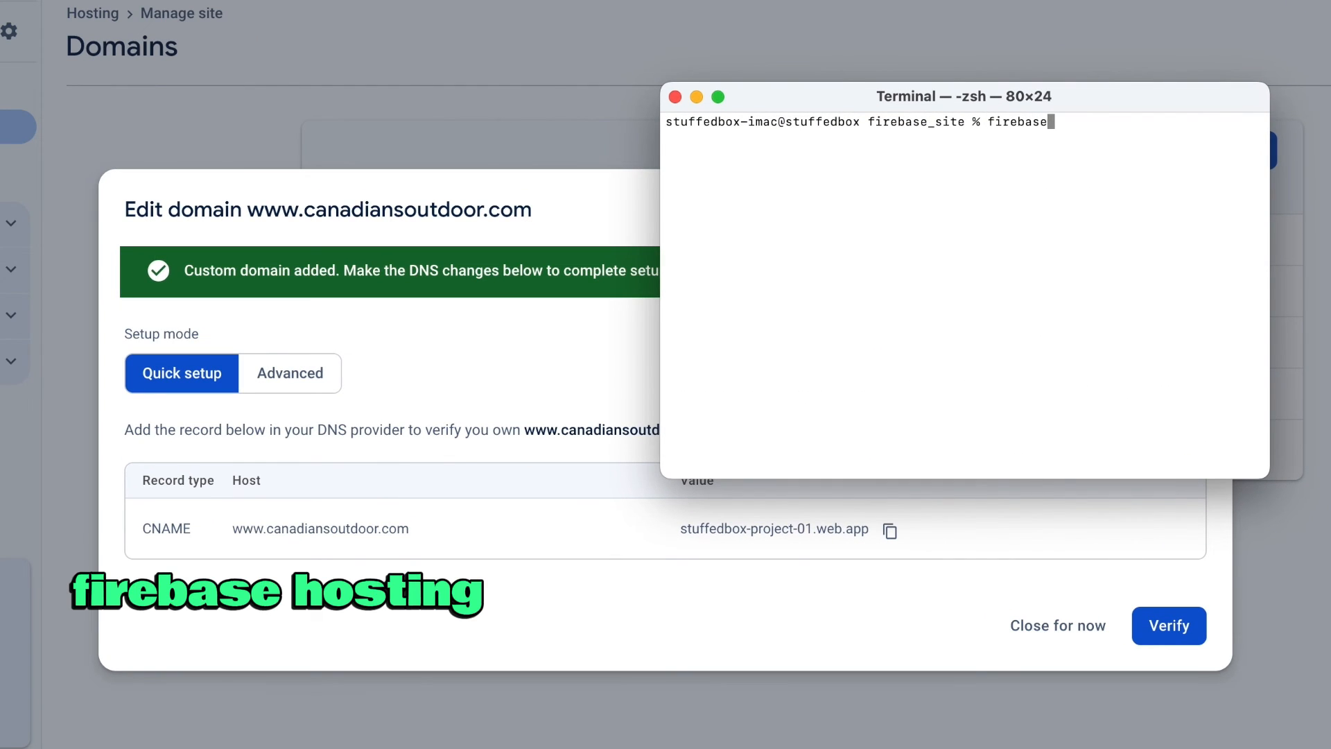
text( hosting)
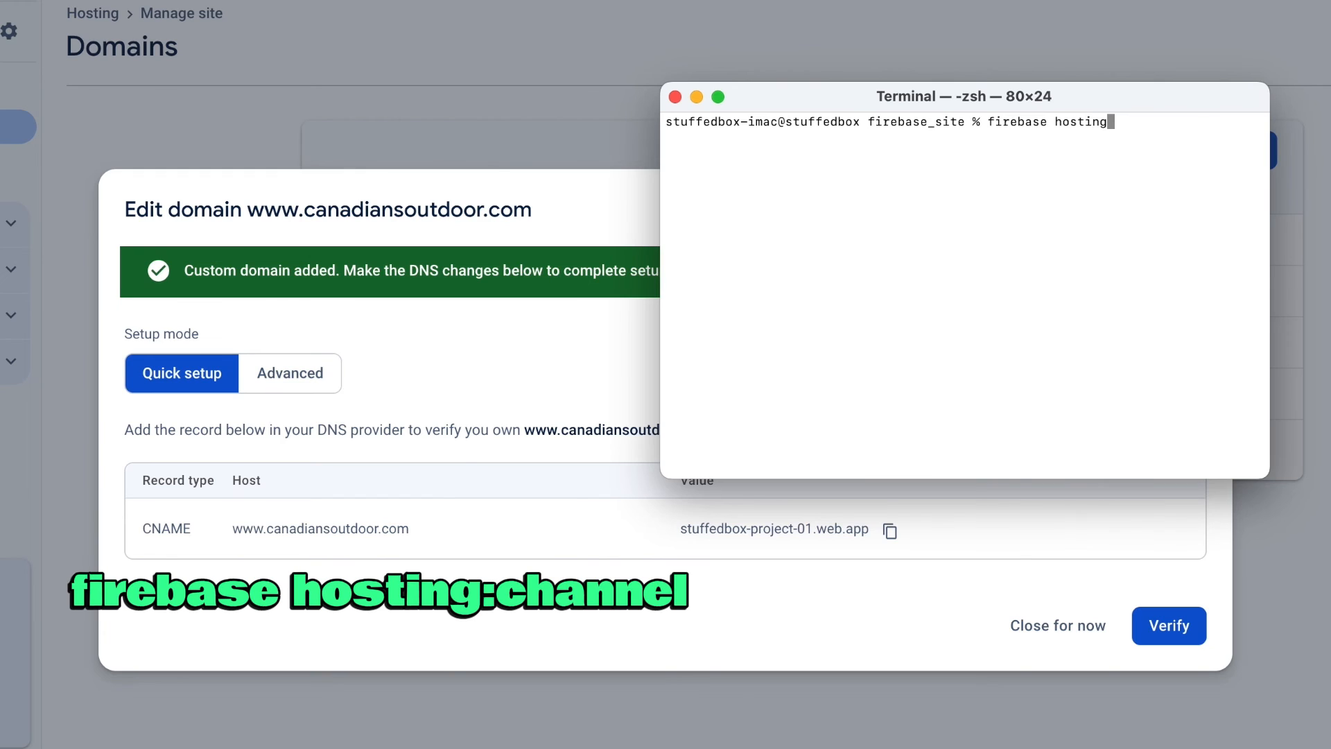
text(:chan)
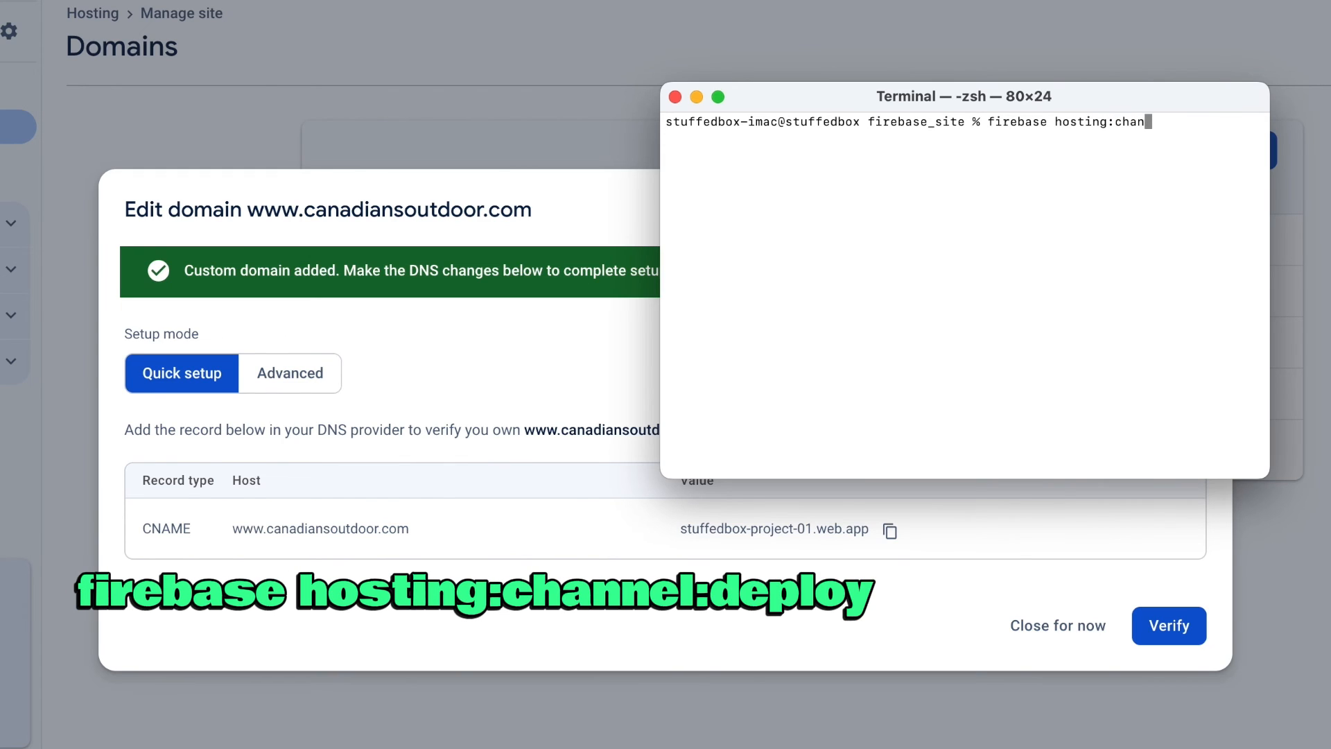
text(nel:deploy )
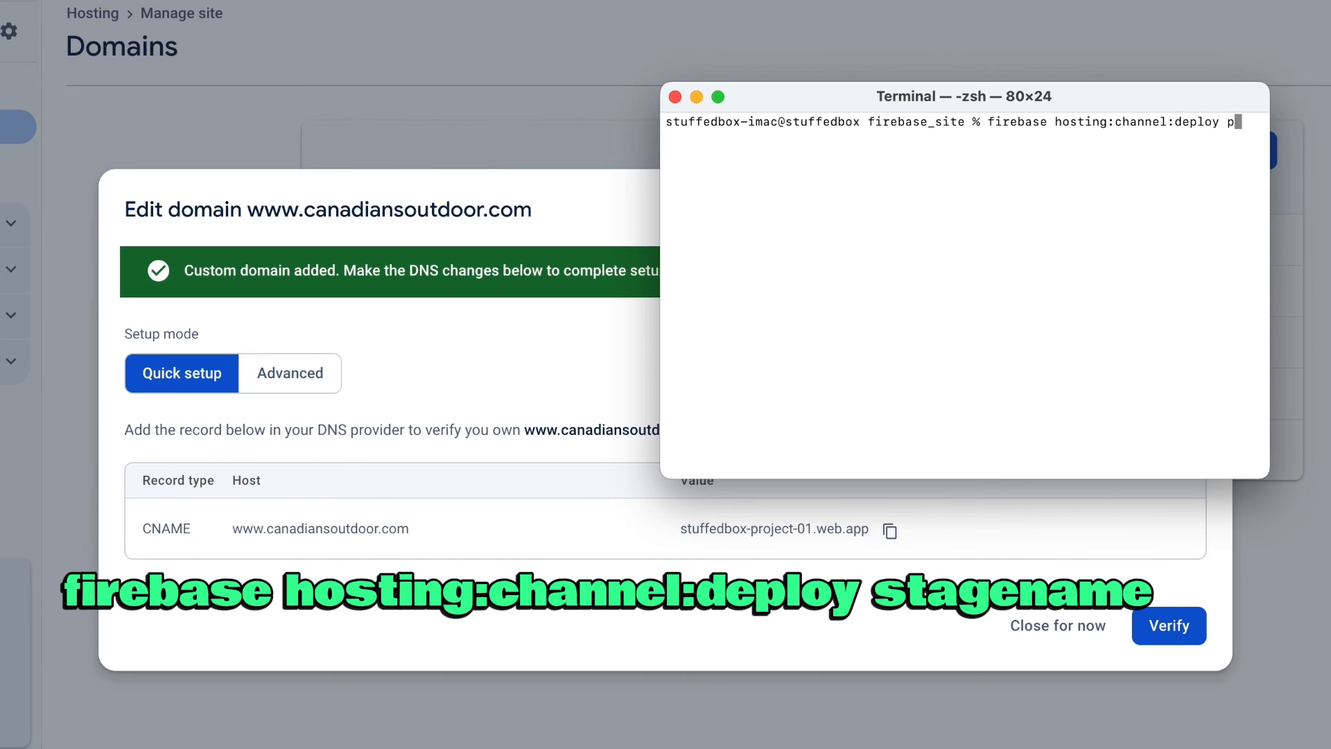
text(preview_nam)
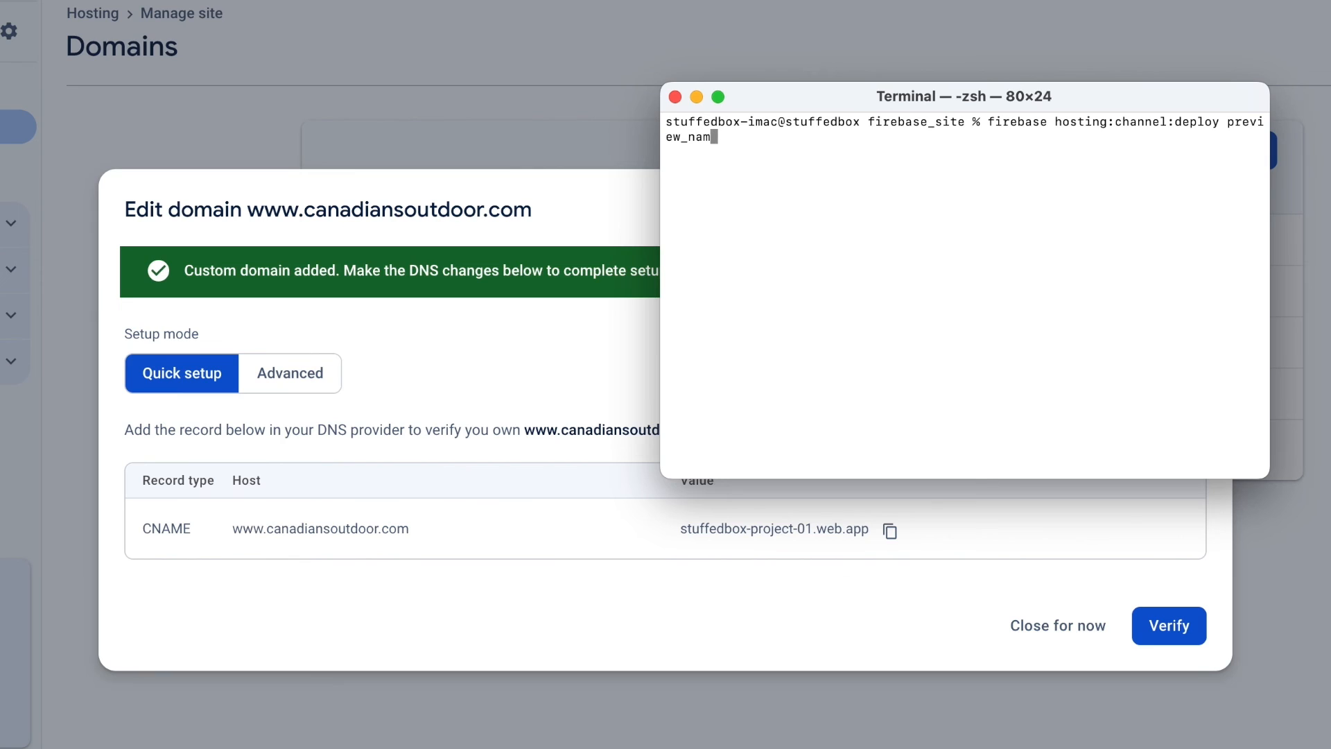
text(e)
key(Return)
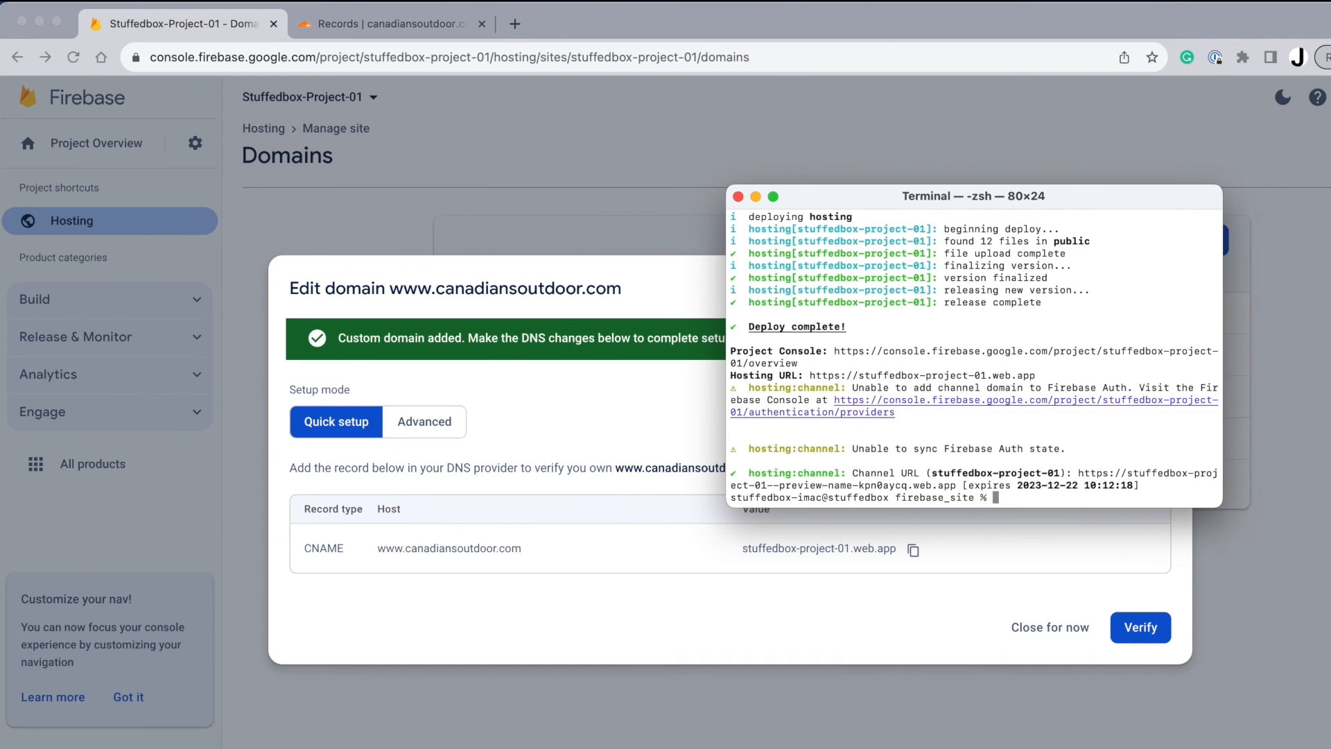
Switch to the browser and open the preview channel URL stuffedbox-project-01--preview-name-kpn0aycq.web.app in a new tab to review the deployed site
click(481, 203)
click(505, 31)
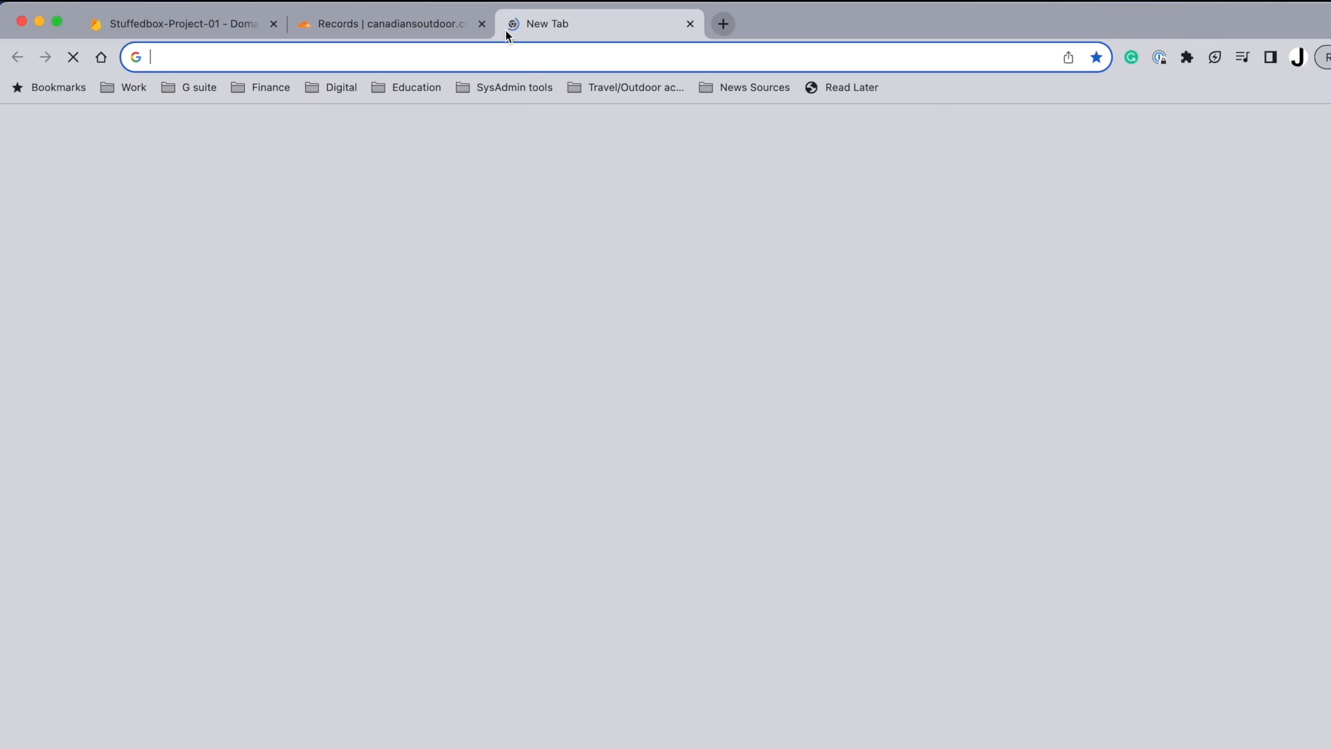
text(https://stuffedbox-project-01--preview-name-kpn0aycq.web.app/)
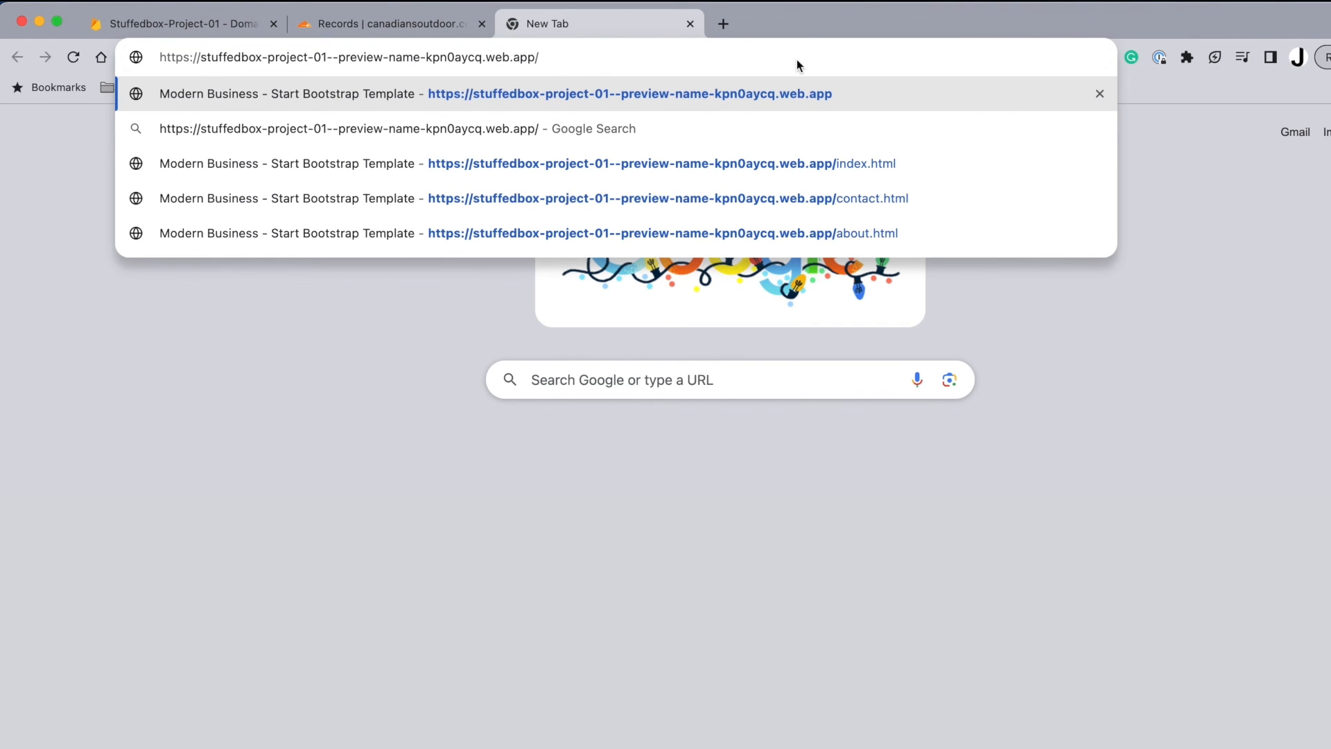
key(Return)
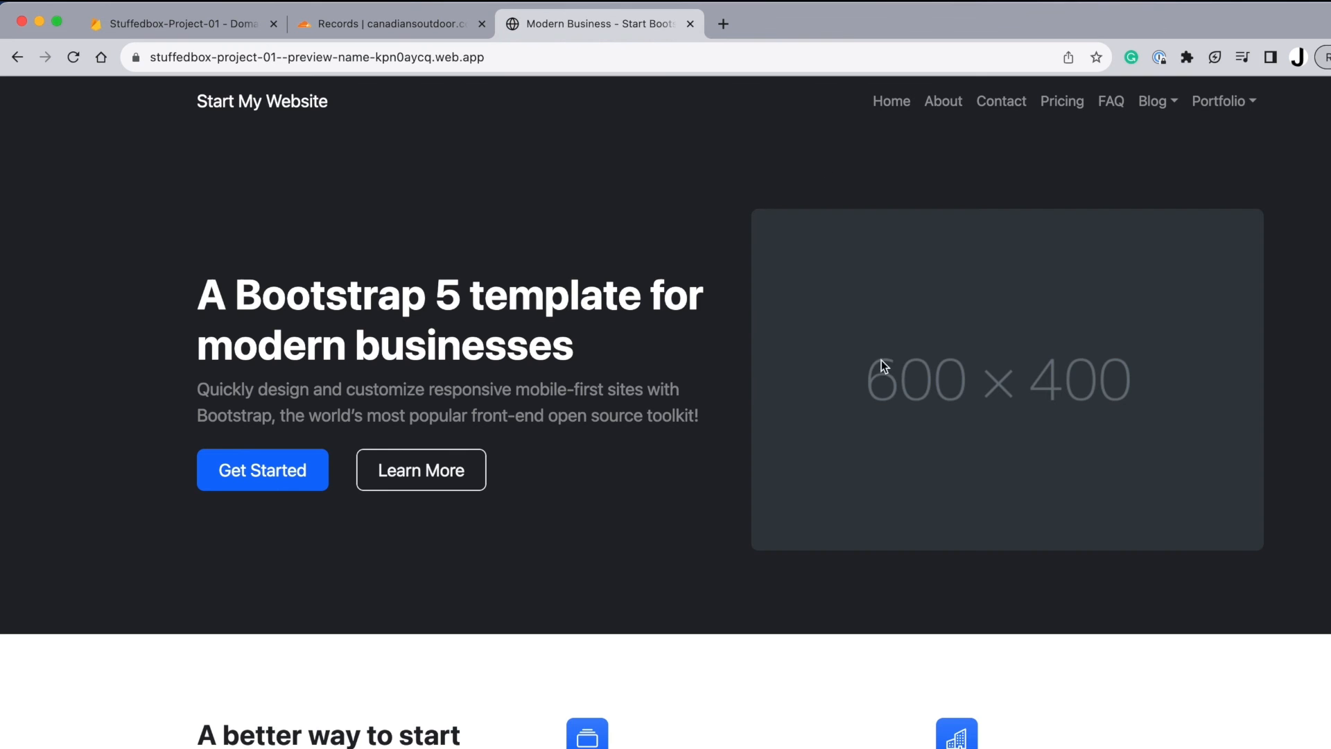
click(878, 109)
click(691, 24)
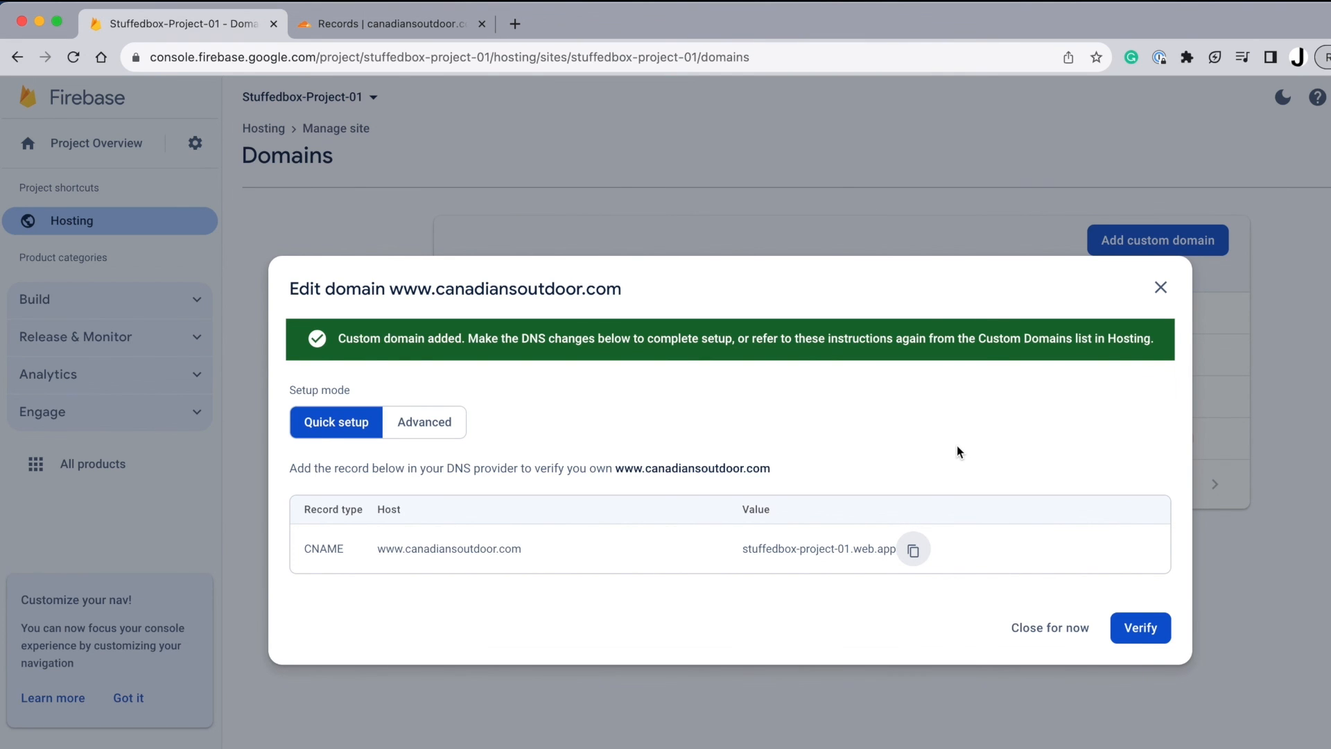
click(1138, 630)
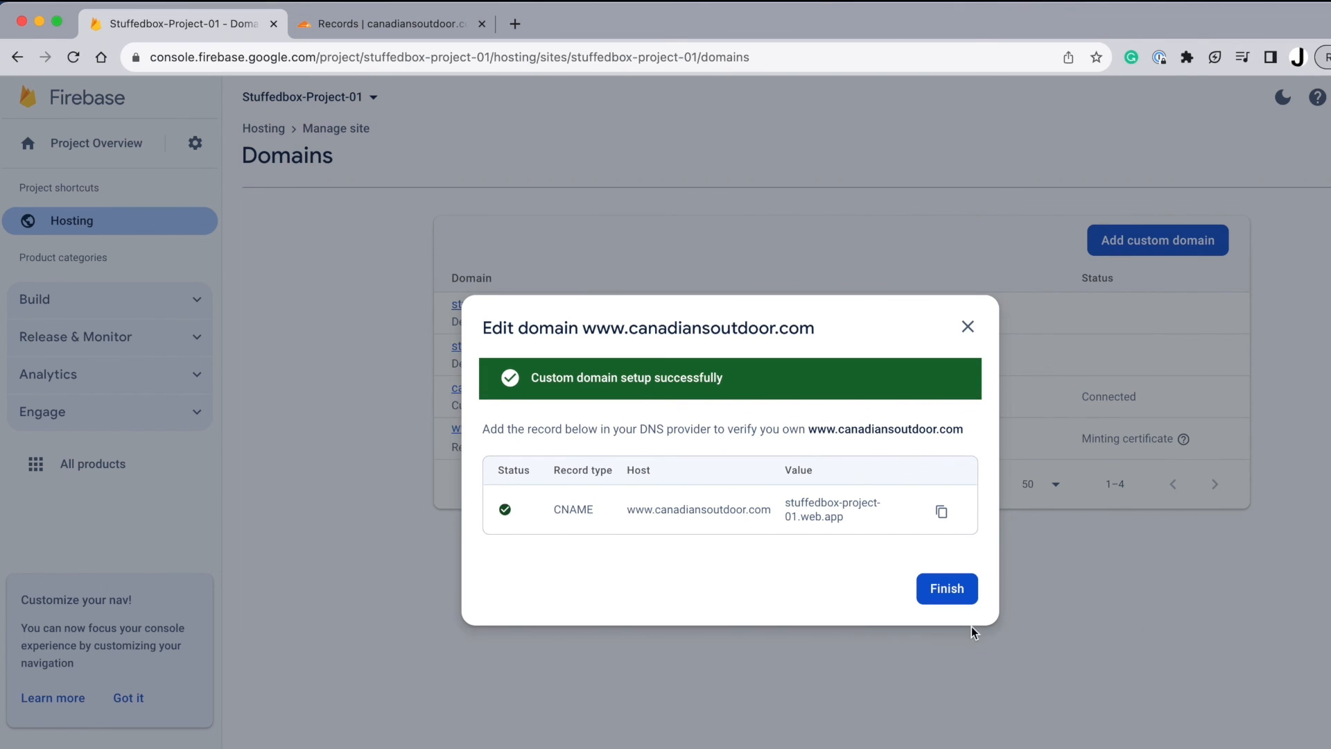
click(955, 590)
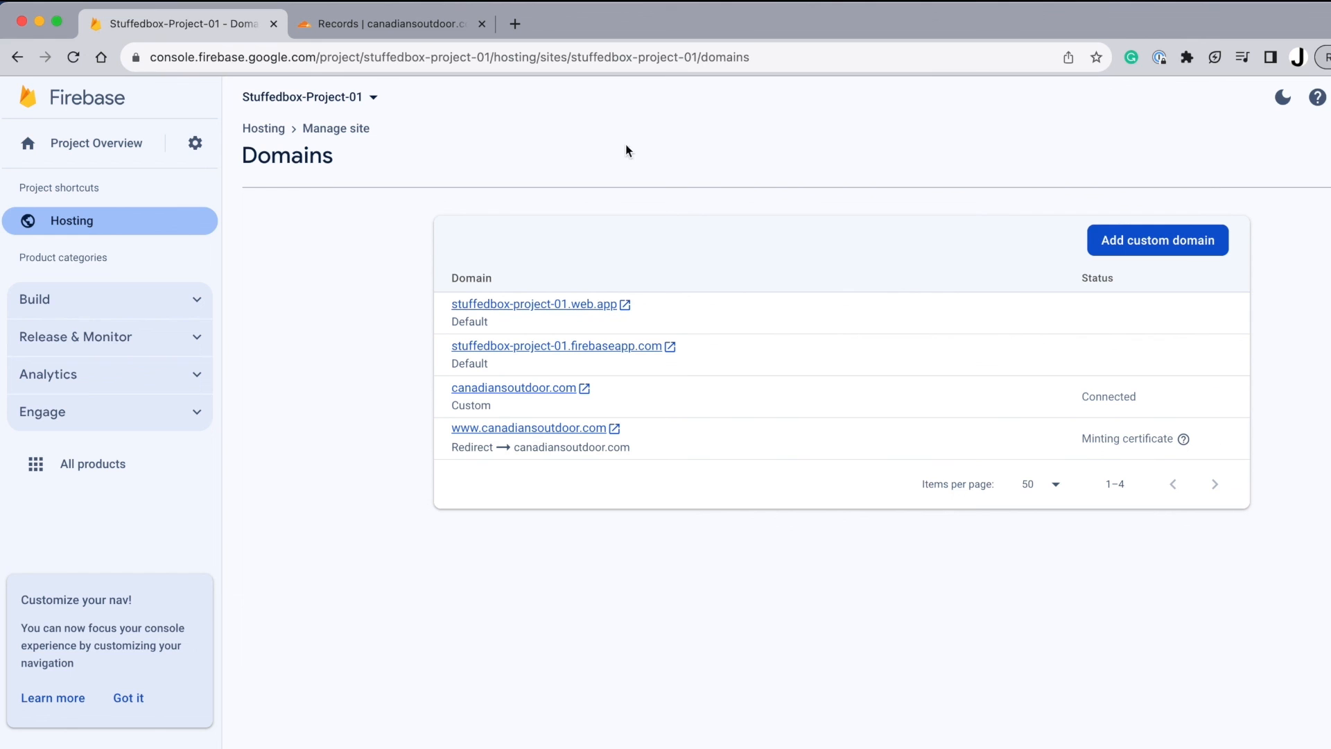
In Cloudflare, set the www CNAME record's proxy status to Proxied and save it
click(431, 32)
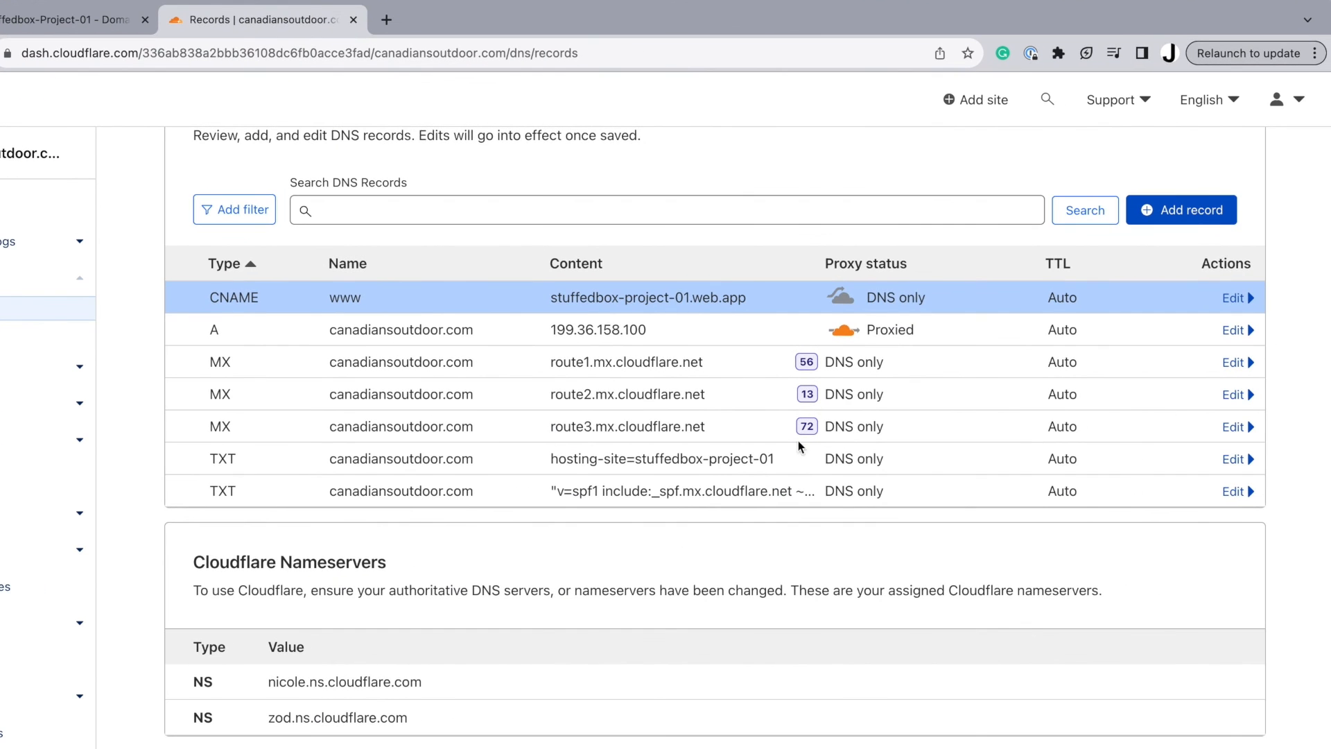
click(1238, 305)
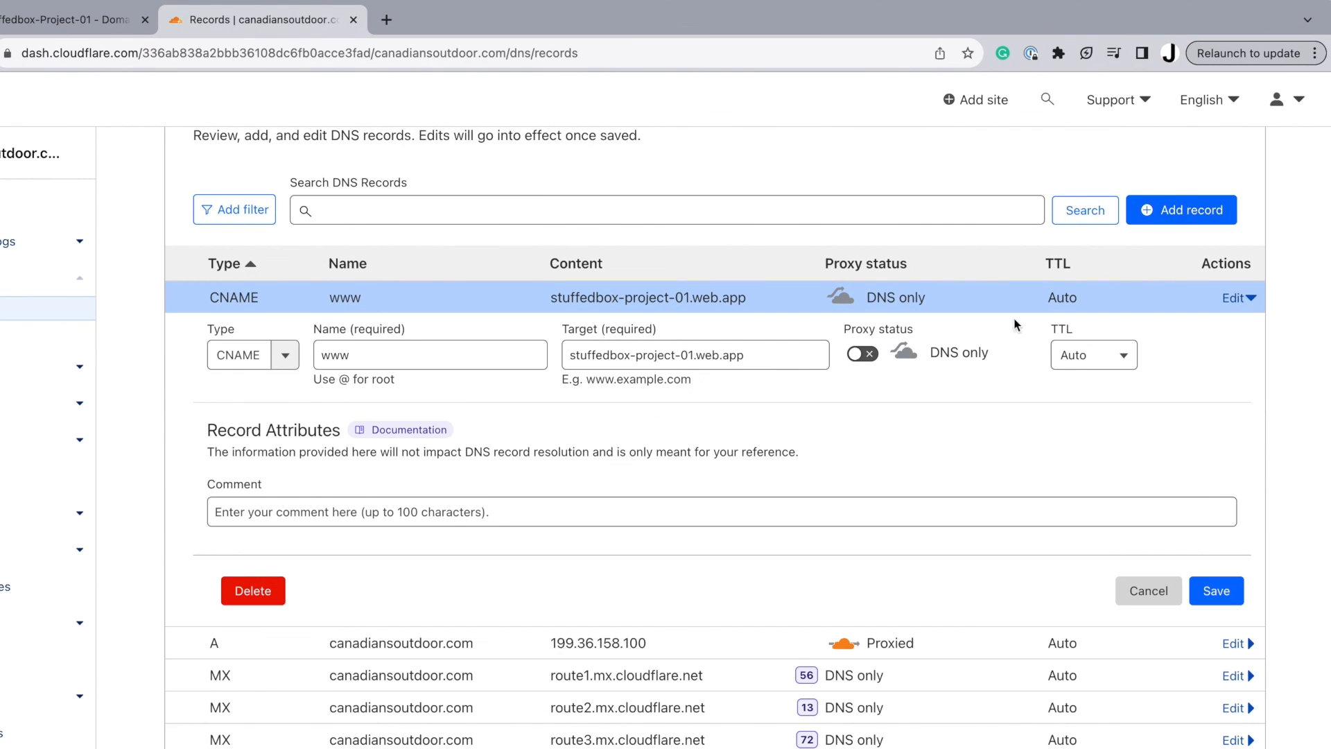
click(864, 354)
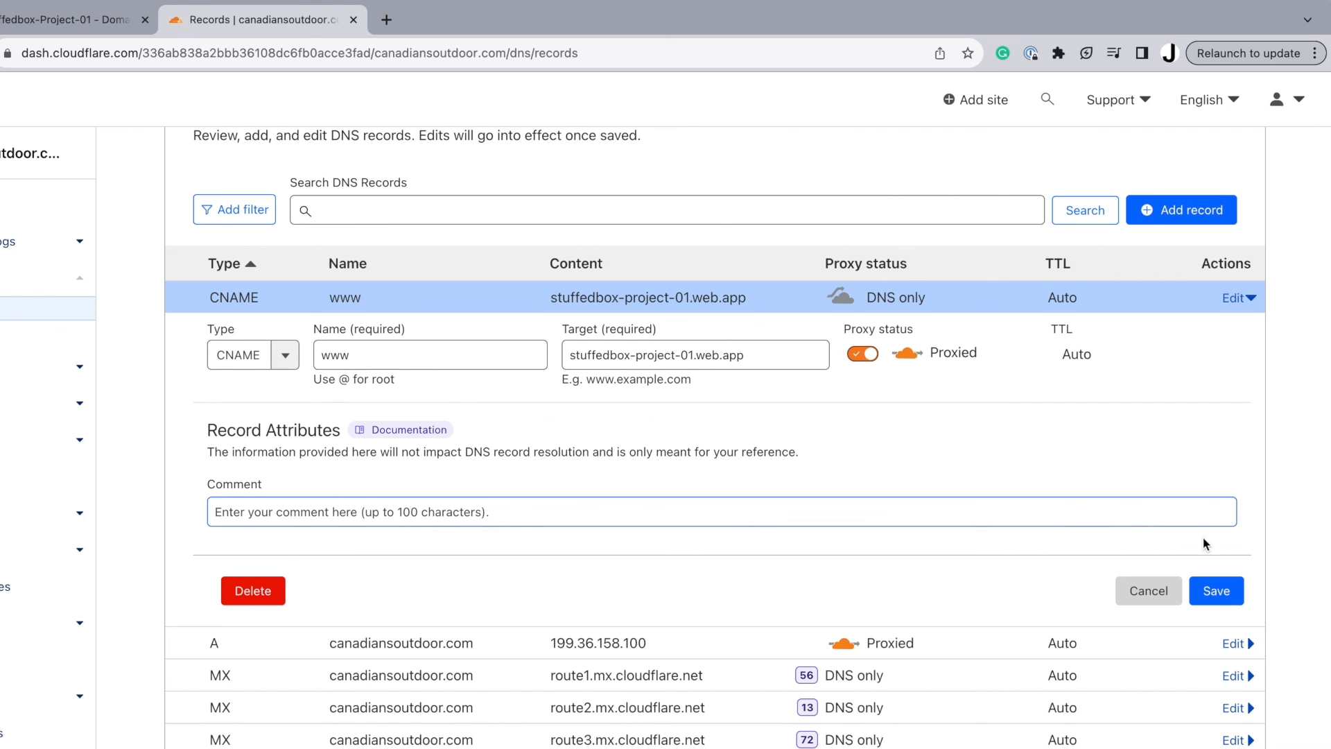
click(1217, 591)
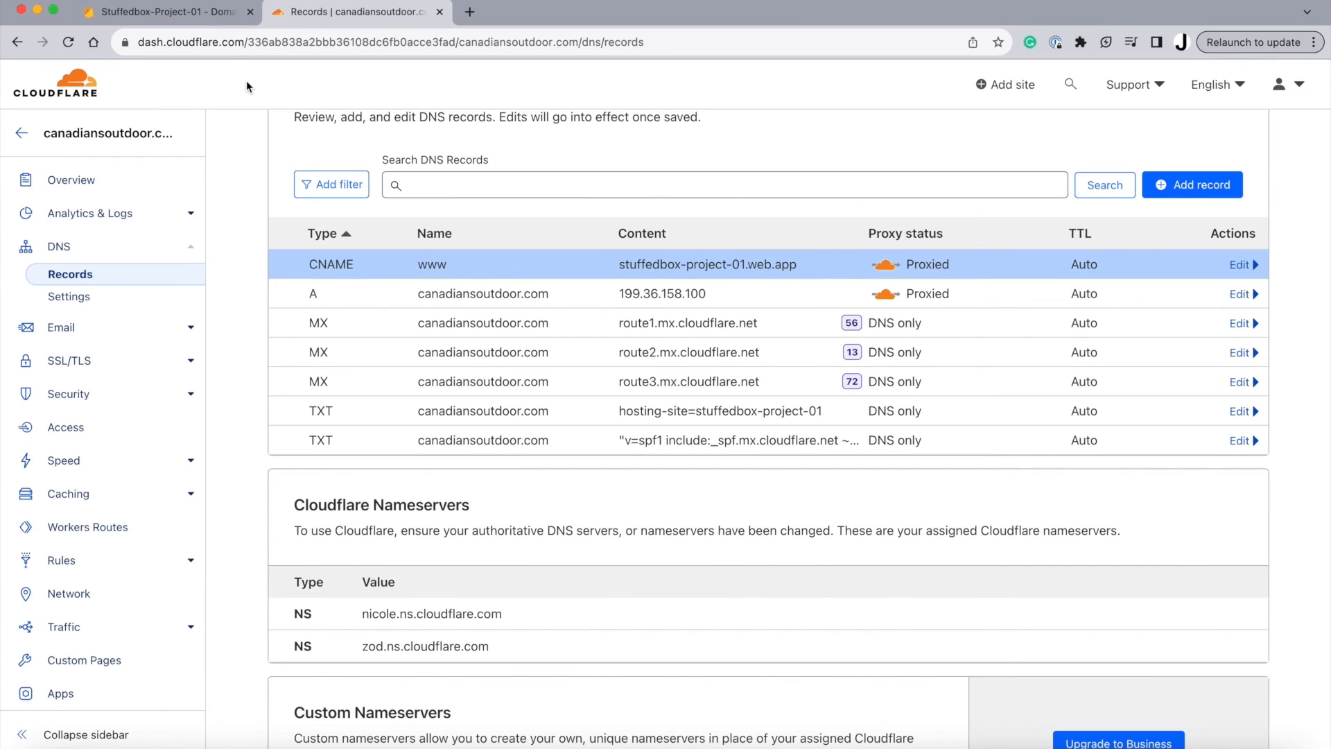
click(206, 14)
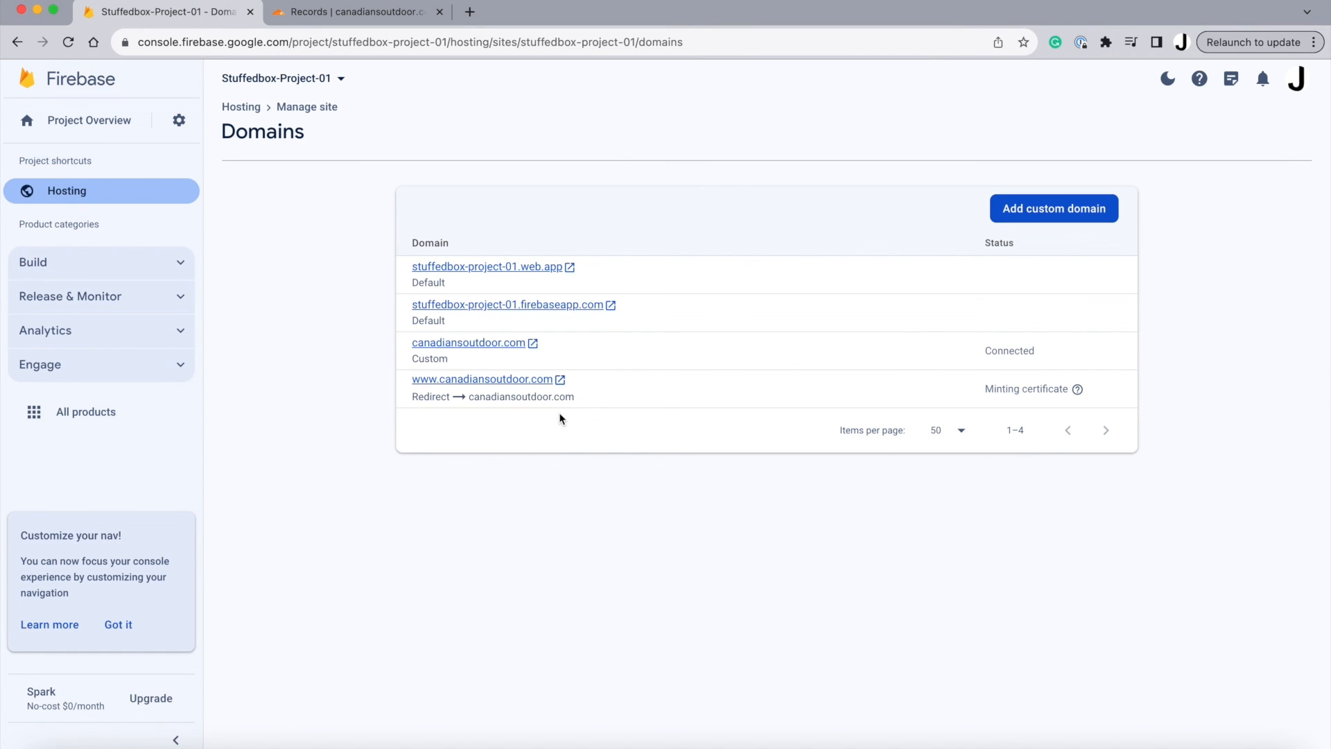
click(488, 344)
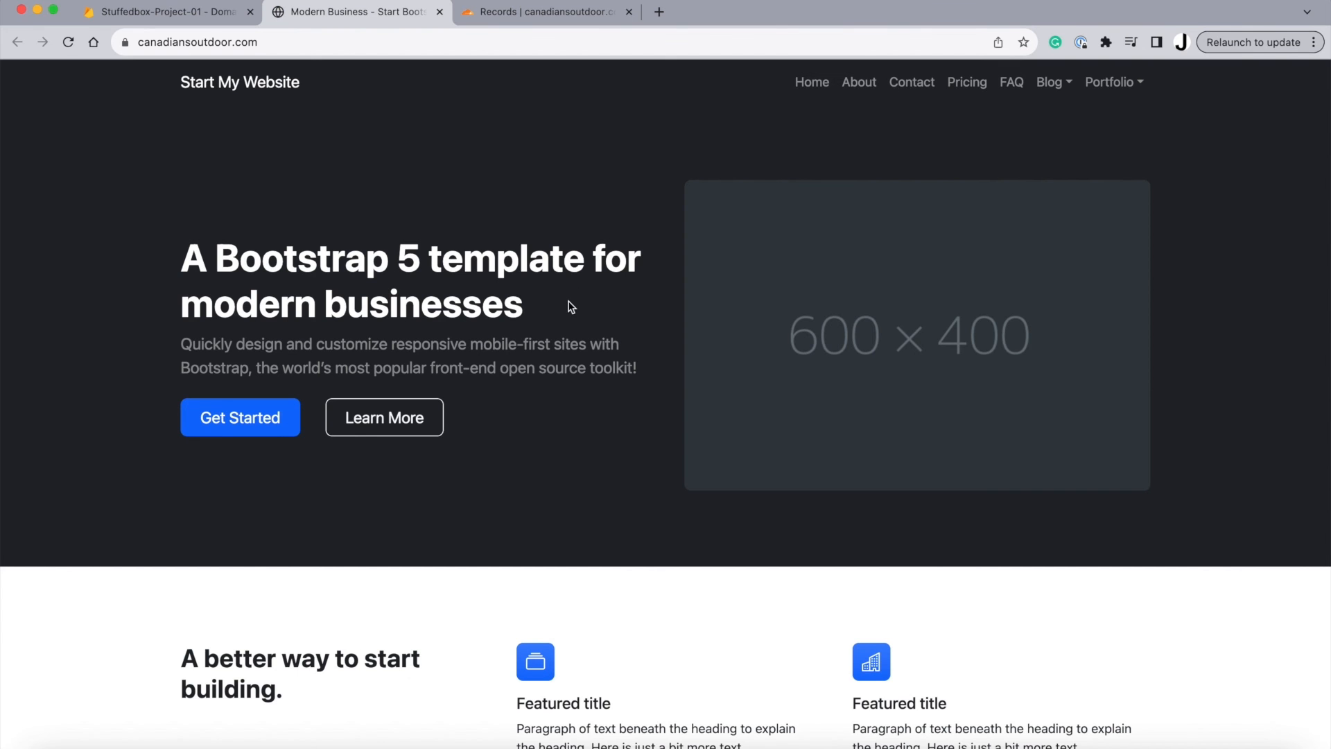
click(163, 9)
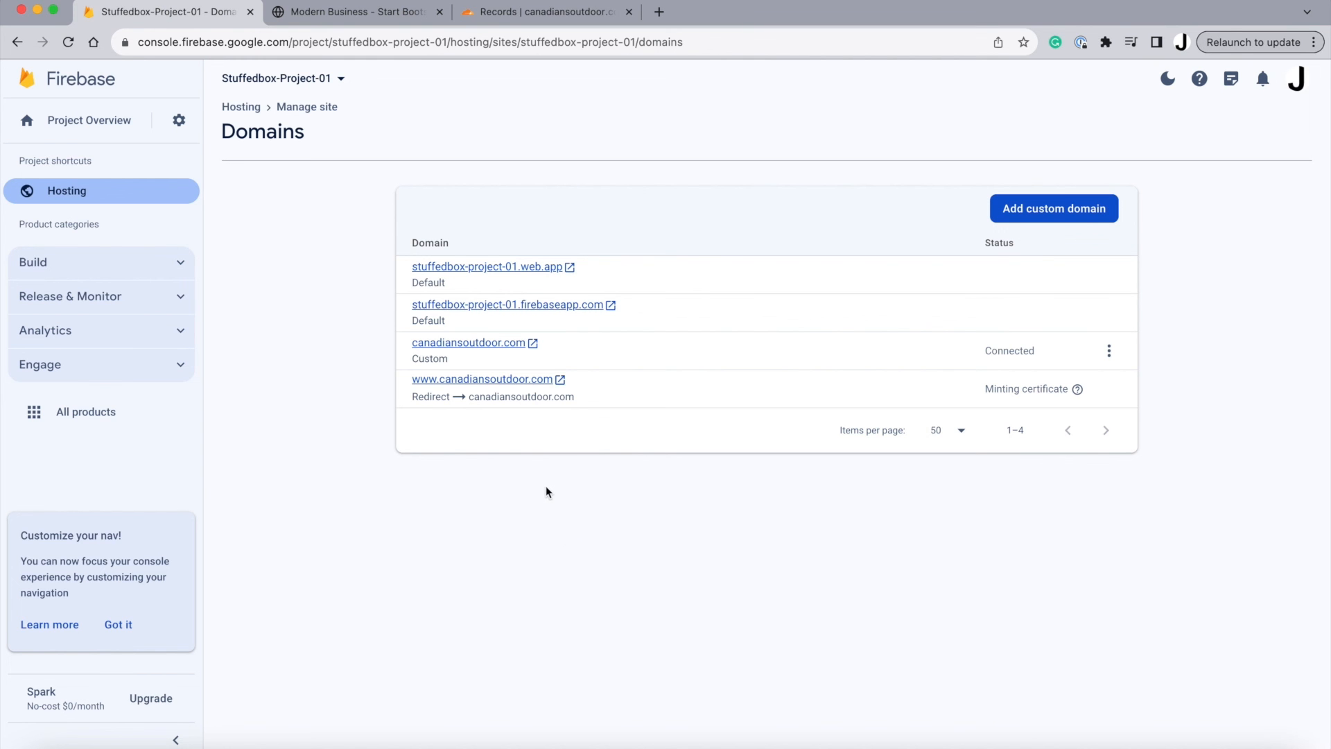
key(super+r)
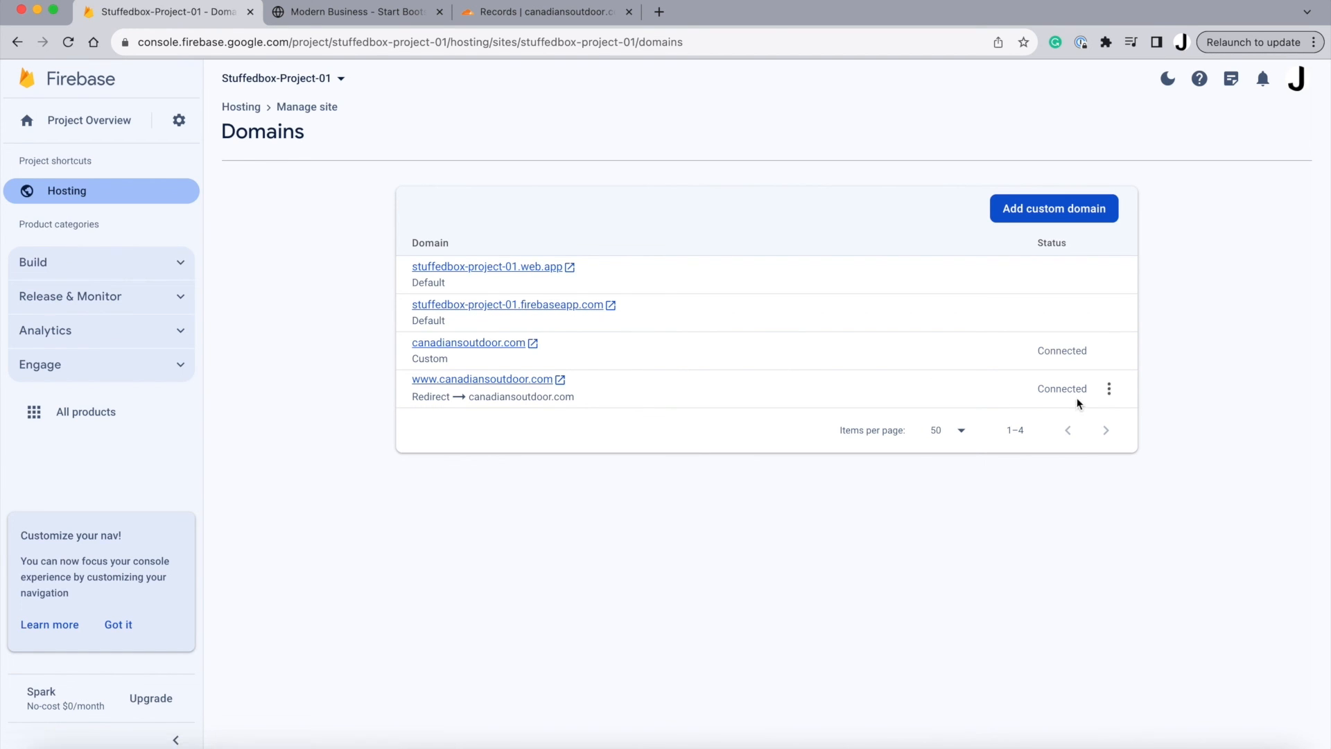
click(535, 382)
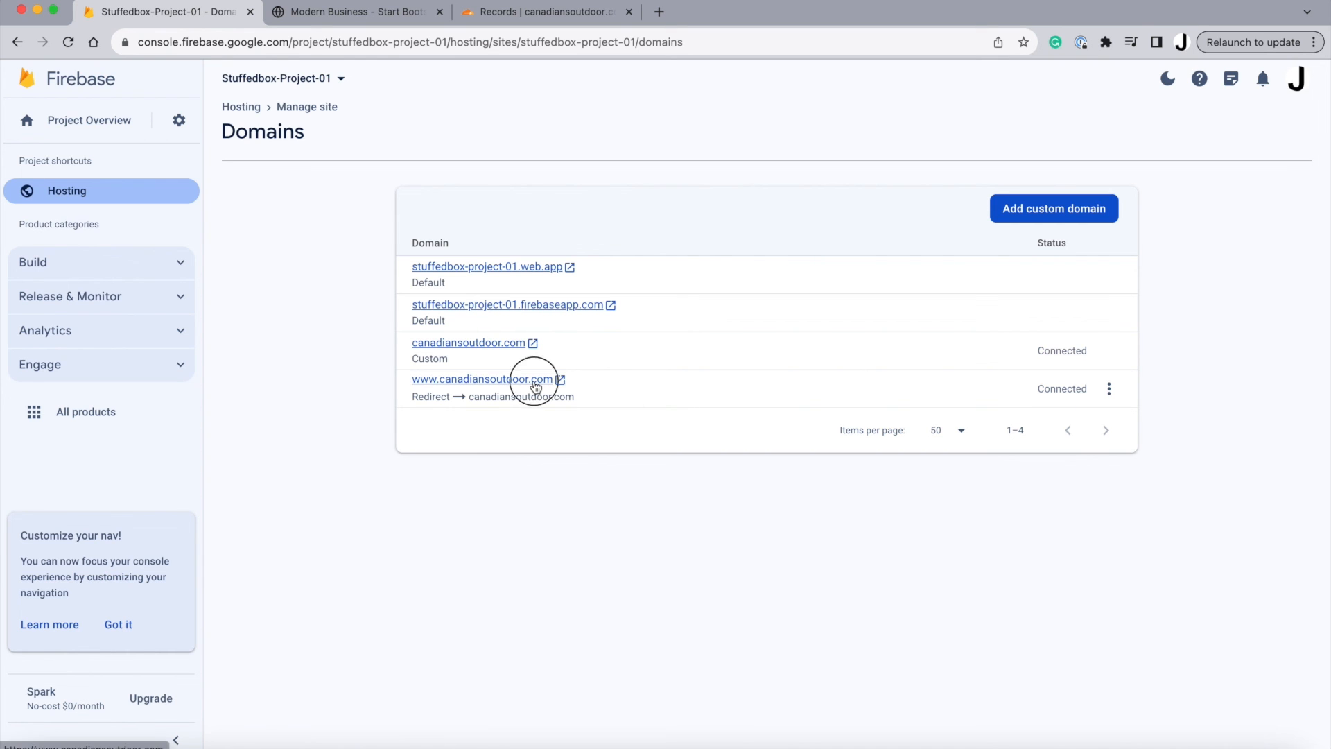